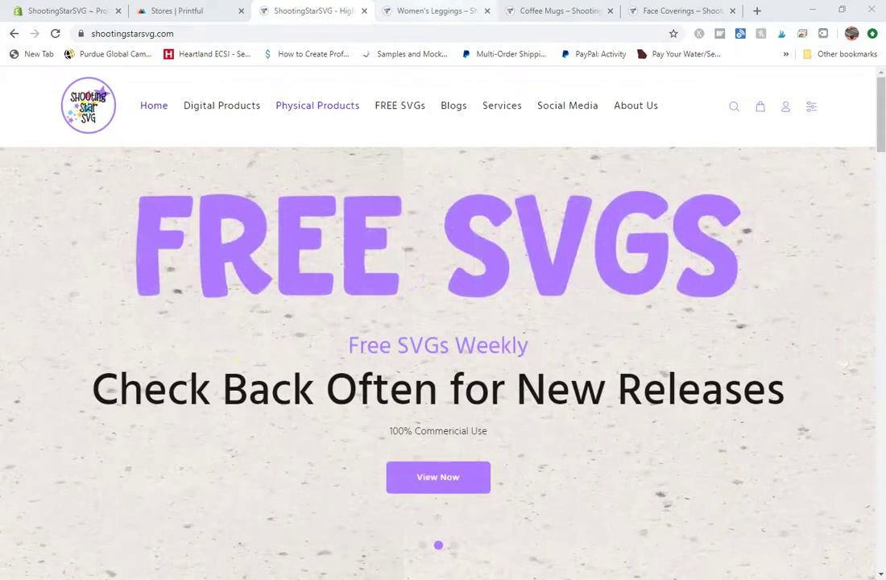
- Browse the Women's Leggings collection and search the store for "galaxy leggings"
left_click(435, 11)
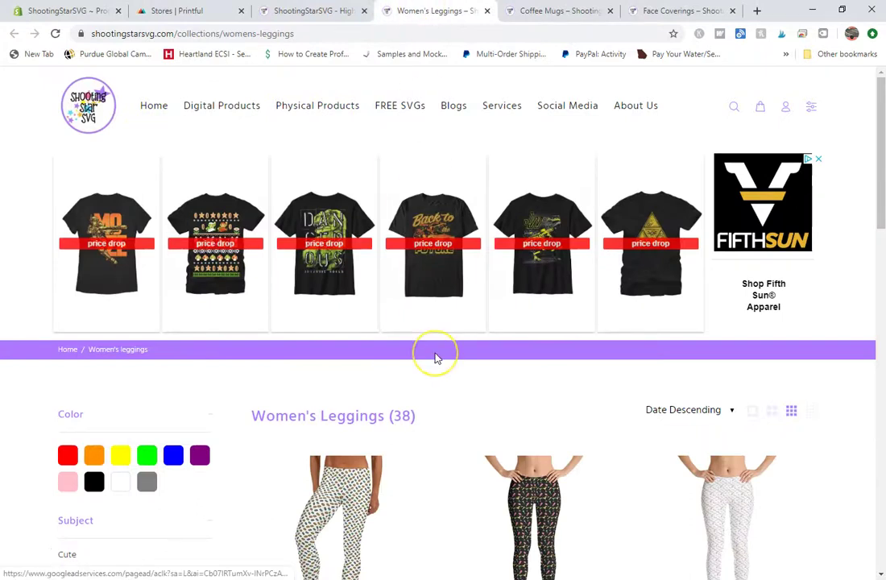
scroll(435, 359, "down", 5)
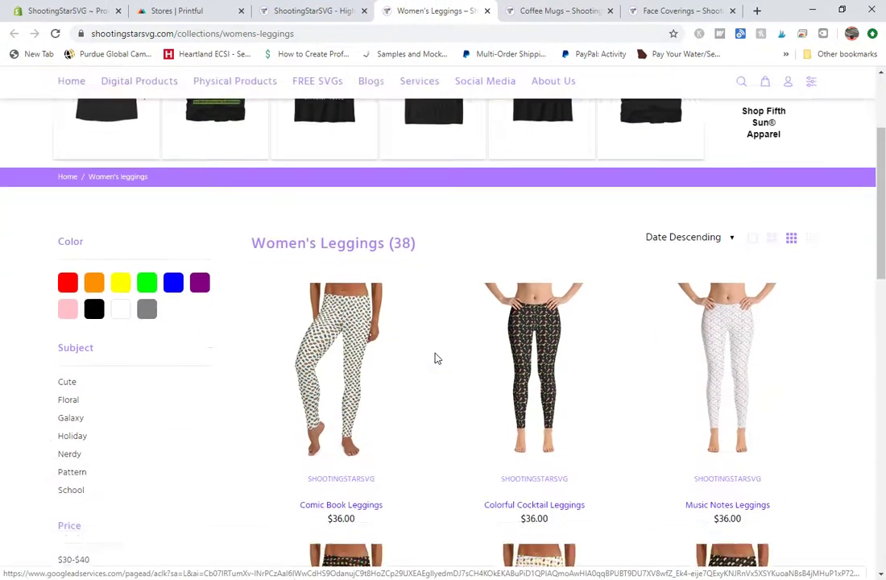
scroll(434, 358, "down", 4)
scroll(435, 359, "up", 8)
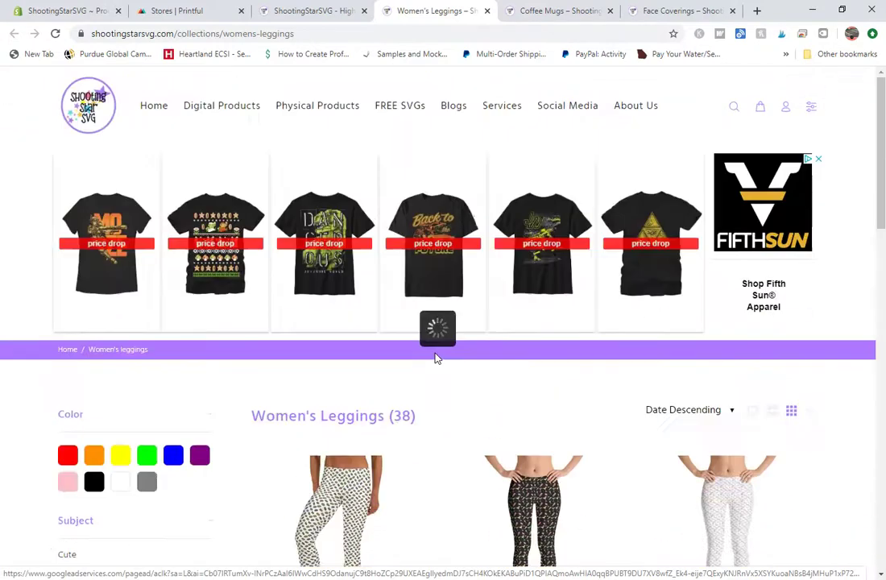
left_click(733, 108)
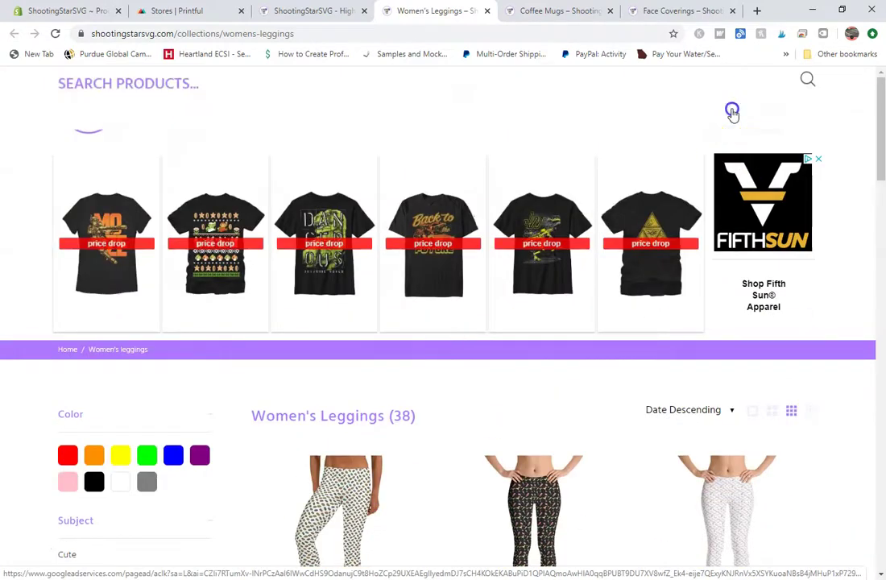
type("GA")
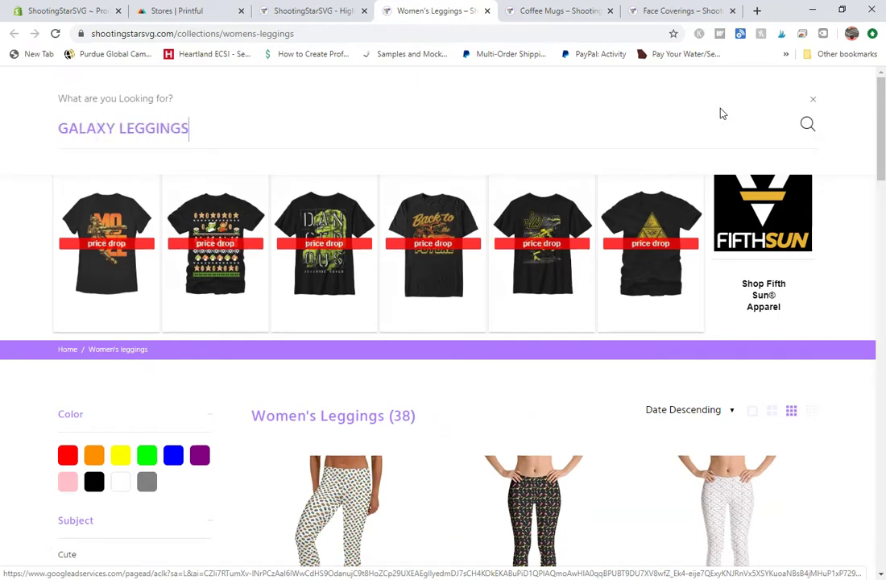
type("laxy leggings")
key("Return")
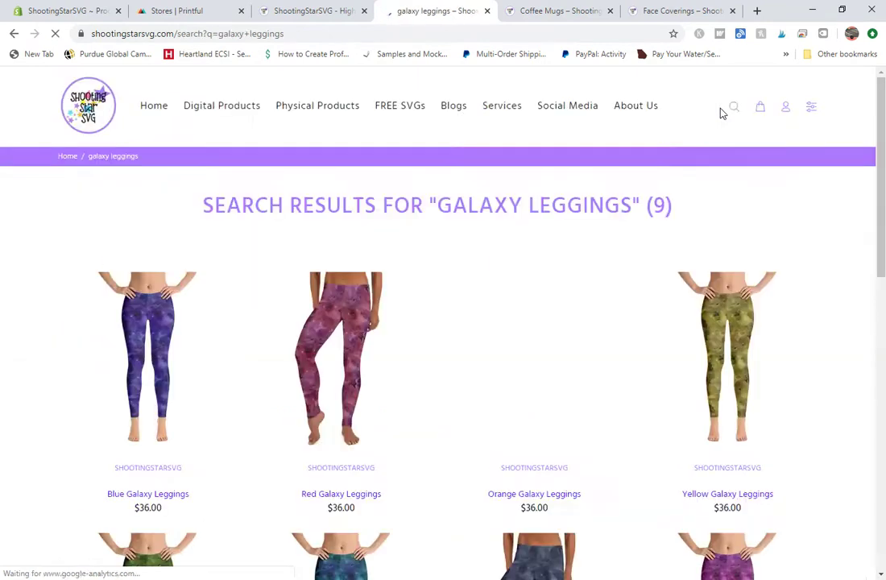
- Look through the galaxy leggings search results to compare the separately listed color versions
scroll(580, 219, "down", 2)
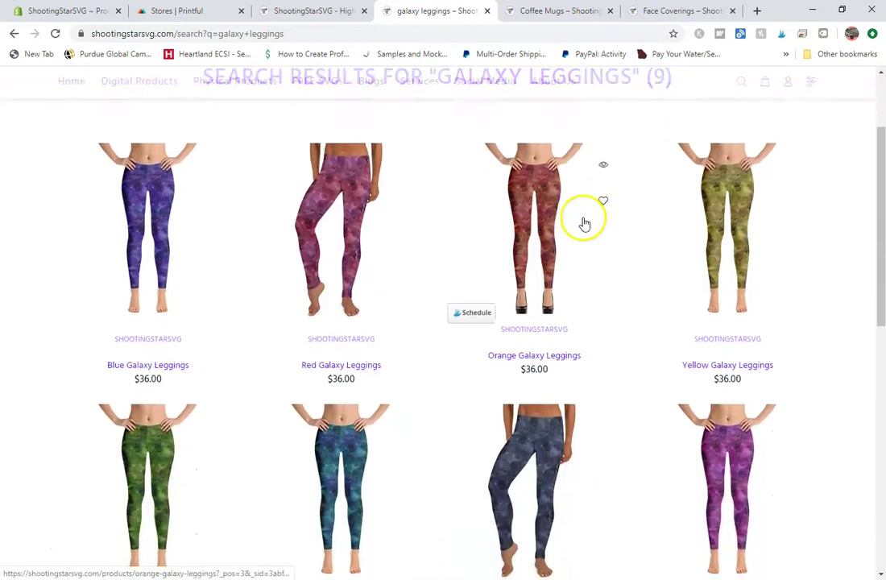
scroll(585, 223, "down", 4)
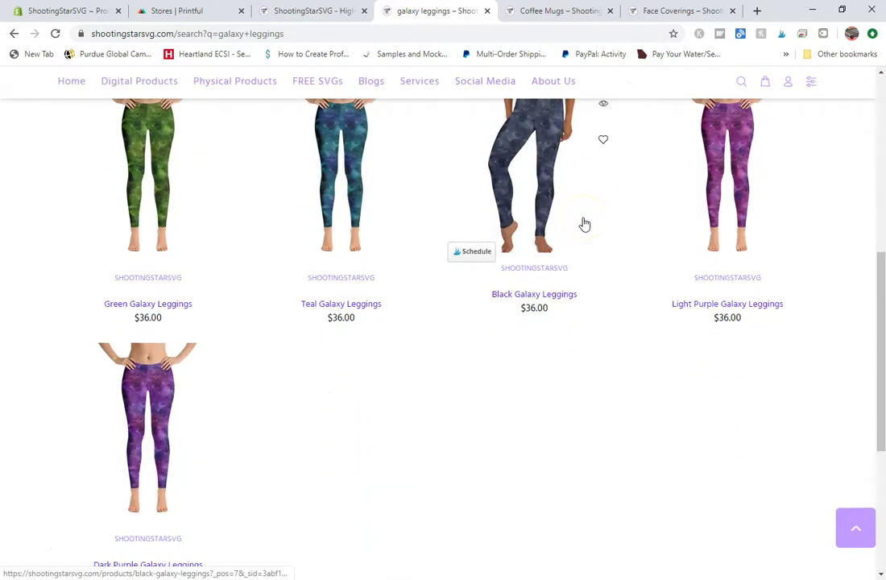
scroll(585, 223, "up", 6)
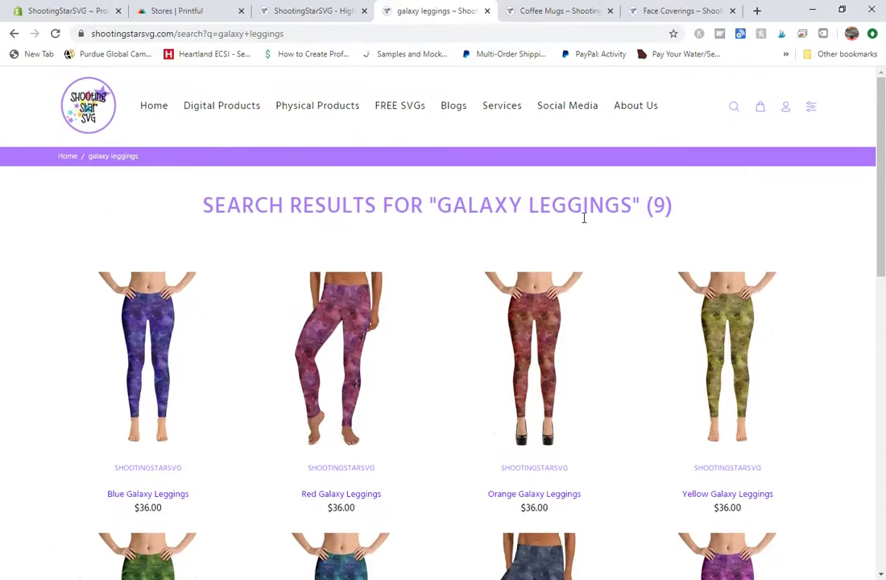
scroll(585, 217, "down", 6)
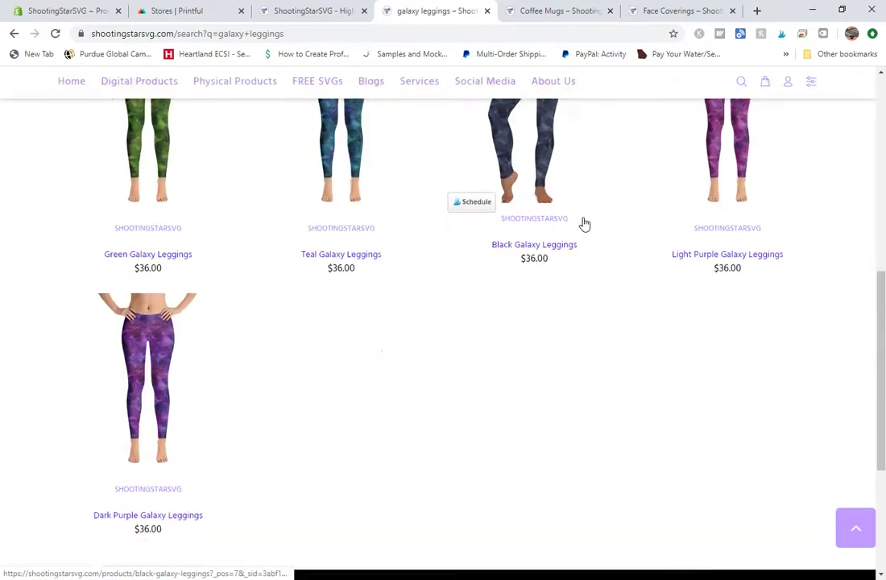
scroll(584, 223, "down", 1)
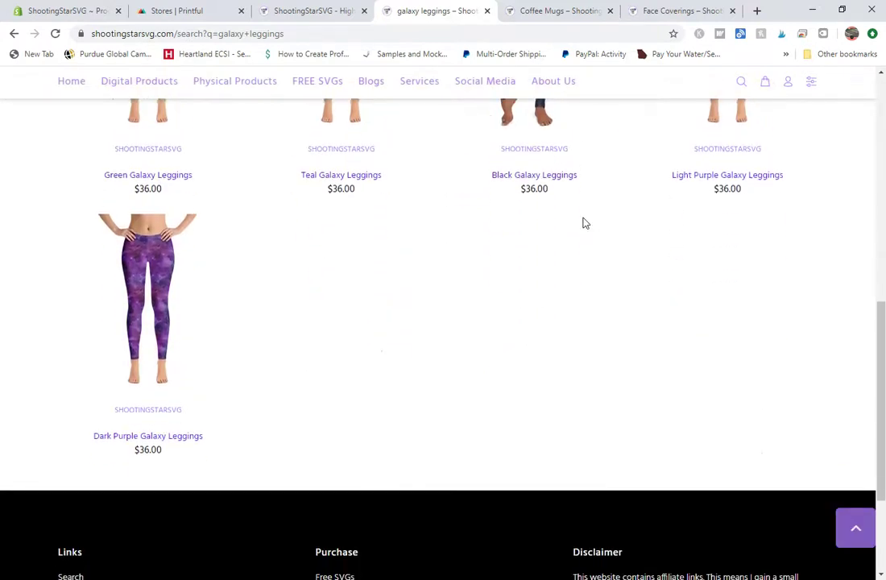
scroll(584, 223, "up", 7)
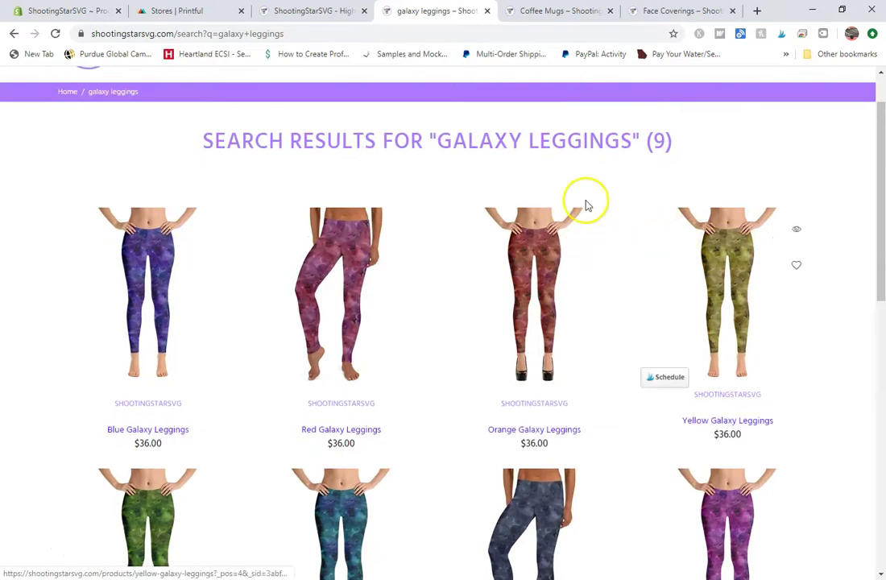
scroll(456, 266, "up", 1)
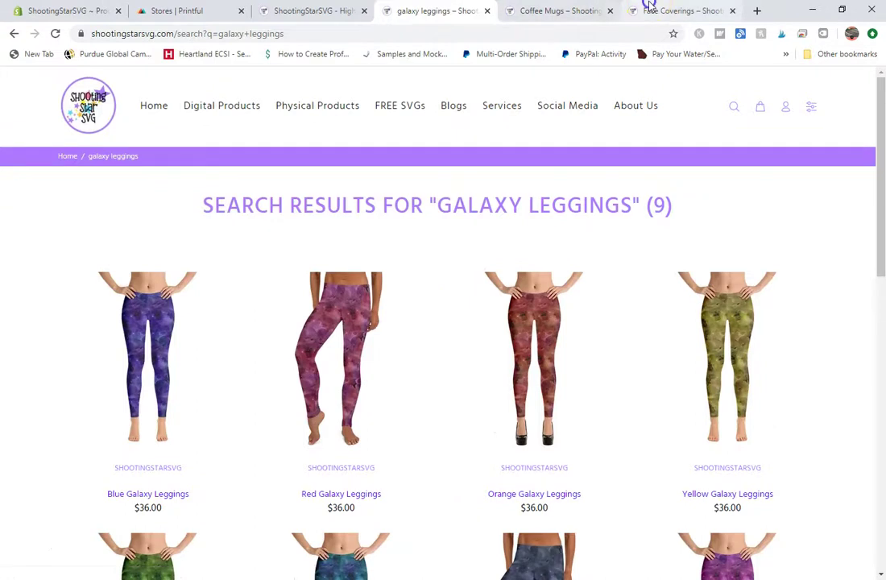
- Open the Camouflage Face Covering product page from the Face Coverings collection
left_click(648, 6)
scroll(421, 372, "down", 2)
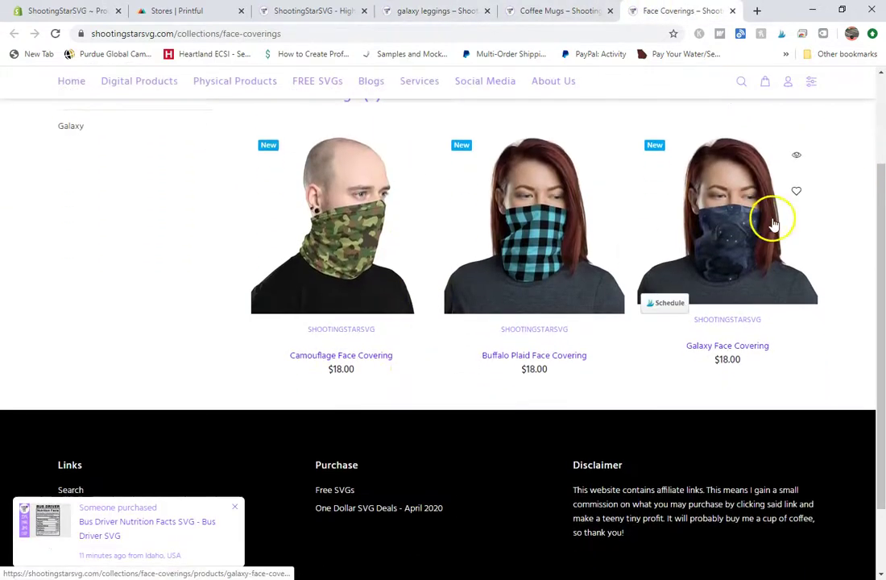
left_click(370, 248)
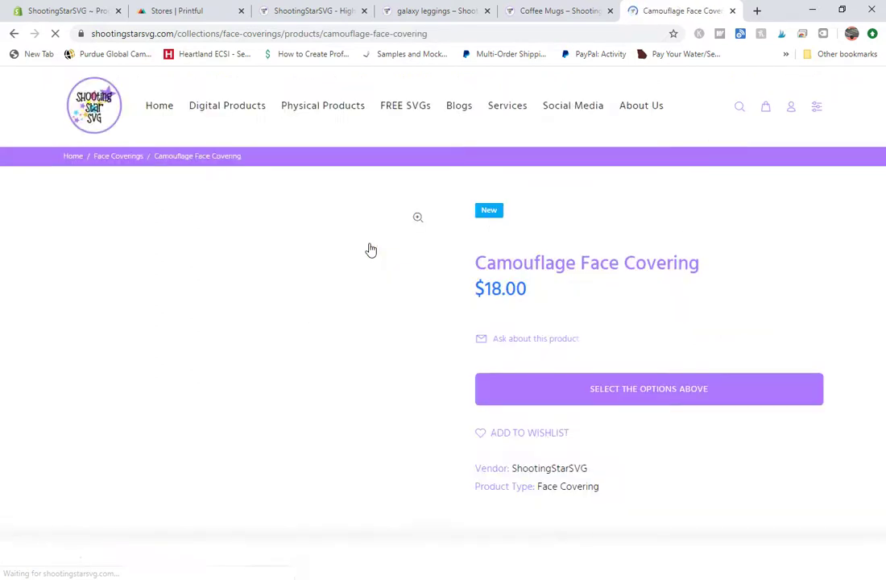
scroll(572, 301, "down", 1)
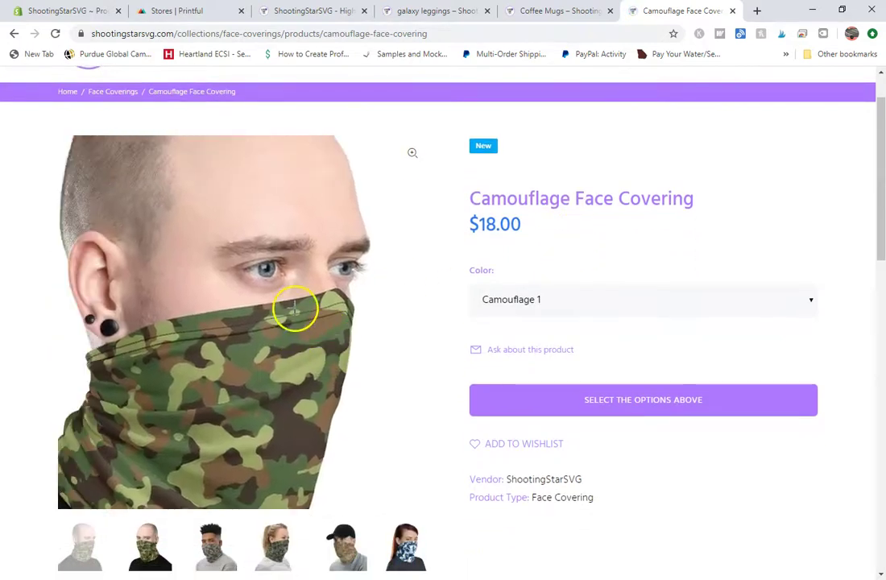
- Preview the face covering's color variants Camouflage 2 through Camouflage 6 in order, ending back on Camouflage 2
left_click(537, 304)
left_click(535, 343)
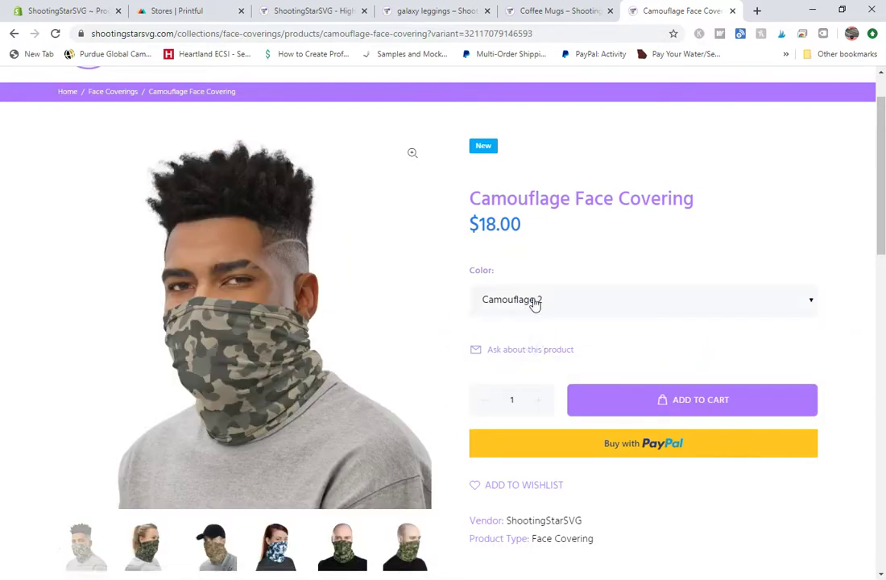
left_click(535, 303)
left_click(538, 360)
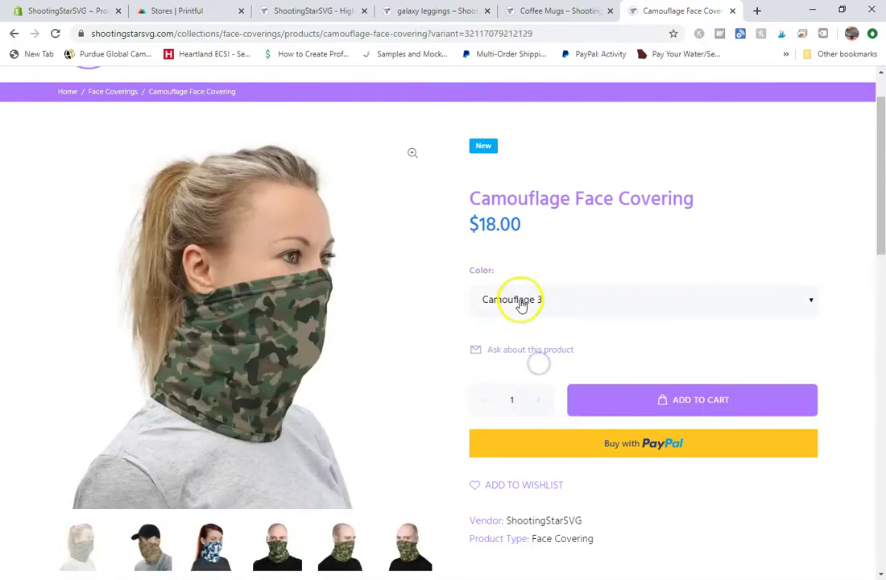
left_click(519, 300)
left_click(512, 377)
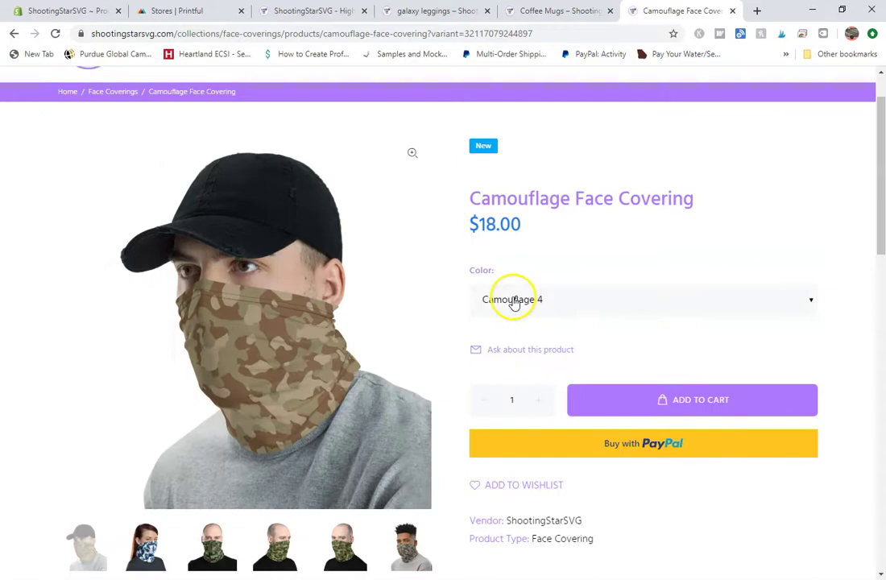
left_click(513, 299)
left_click(520, 393)
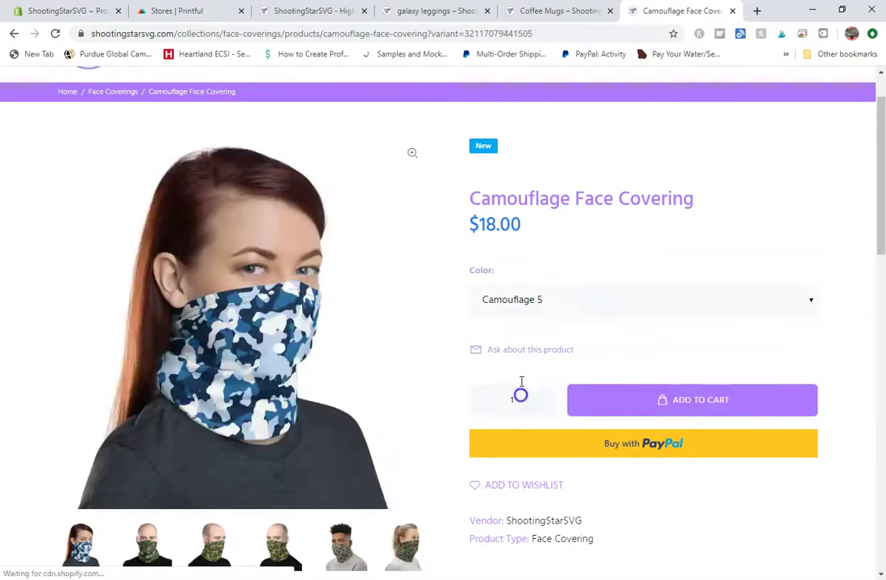
left_click(516, 301)
left_click(521, 412)
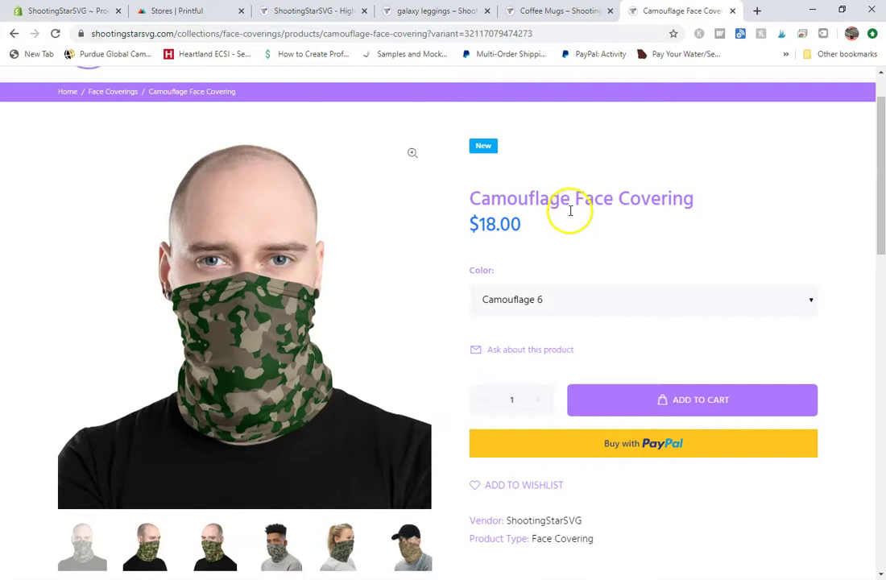
left_click(575, 306)
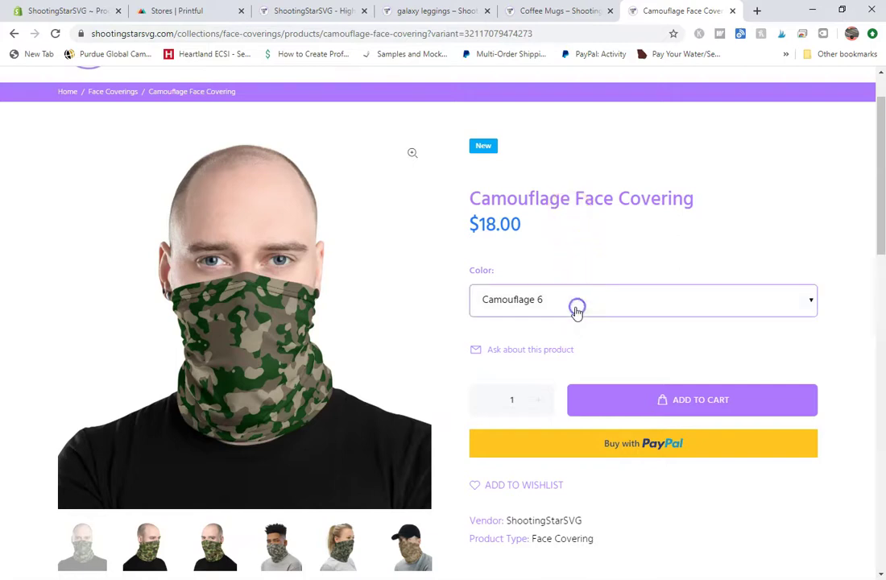
left_click(531, 342)
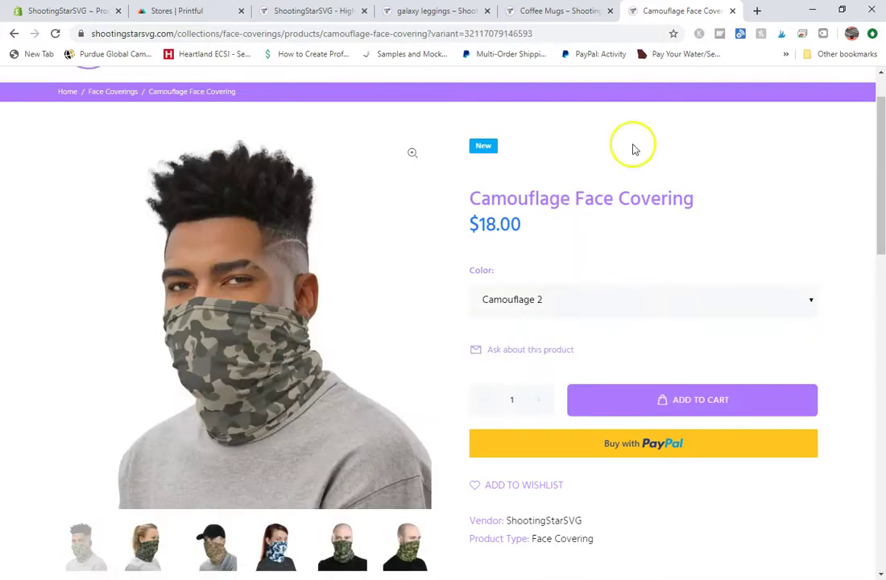
- Close the face covering page and open the Zodiac Sign Nutrition Facts Coffee Mug from the Coffee Mugs collection
left_click(730, 10)
scroll(560, 233, "down", 2)
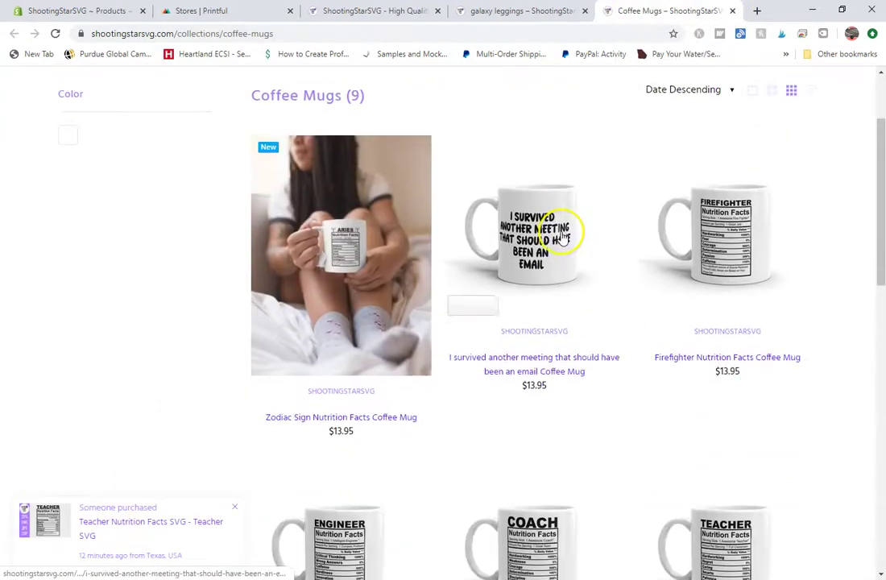
left_click(321, 407)
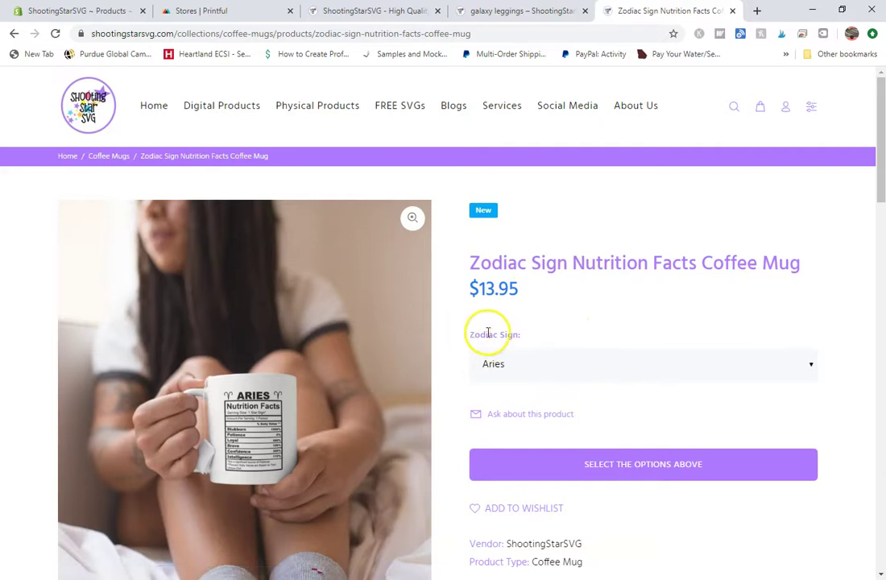
- Preview the mug's Gemini, Capricorn, Aries and Aquarius zodiac sign variants
left_click(519, 368)
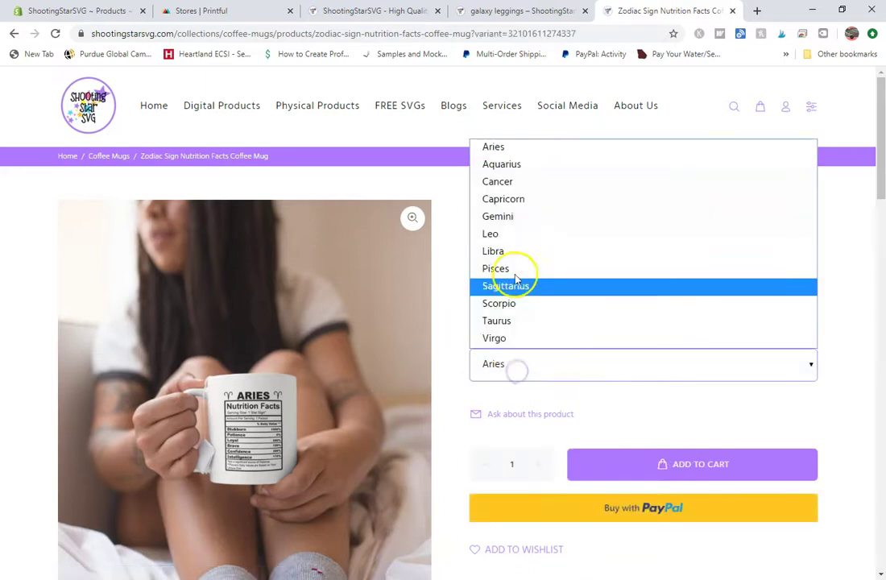
left_click(521, 222)
left_click(528, 360)
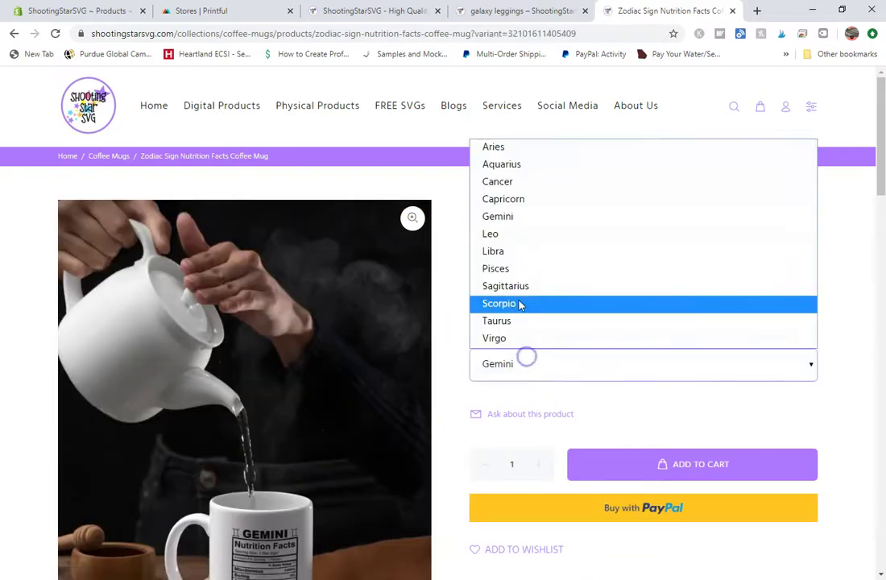
left_click(512, 202)
left_click(524, 364)
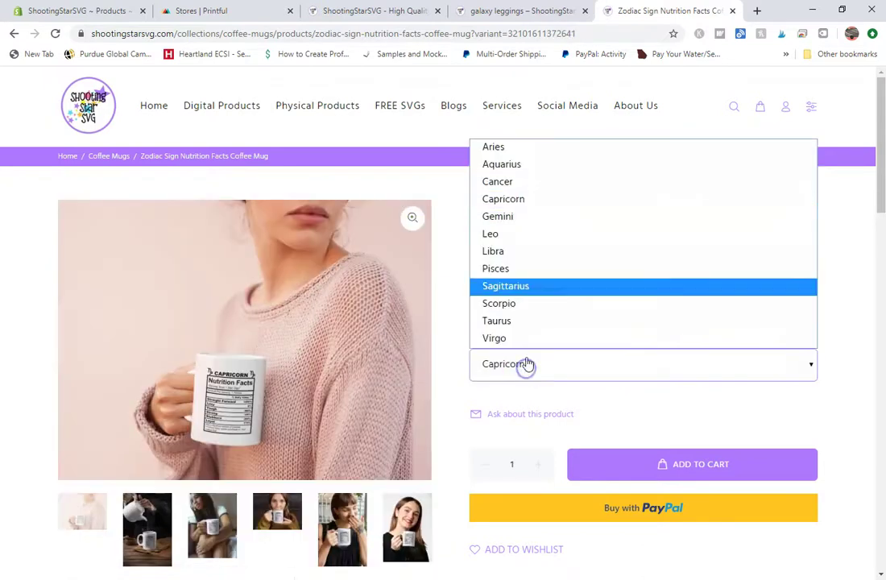
left_click(532, 153)
left_click(529, 368)
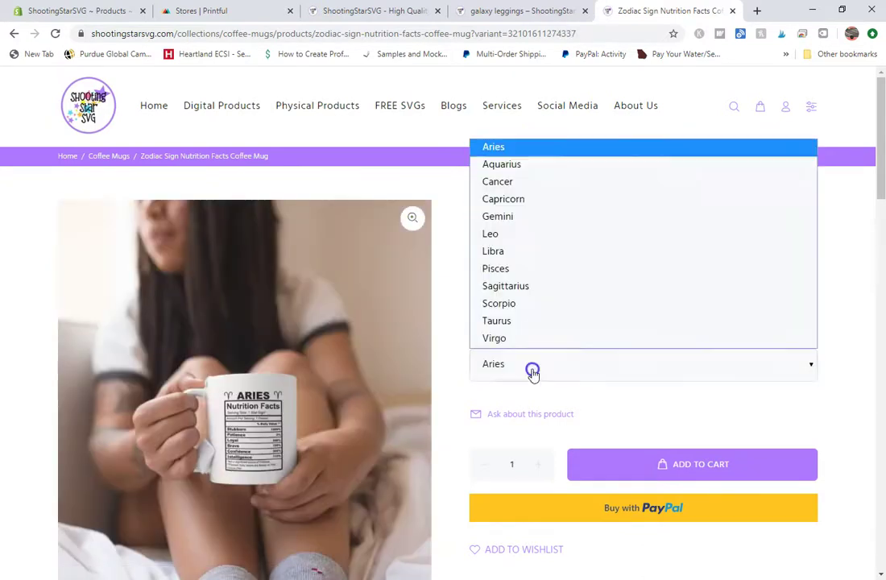
left_click(508, 165)
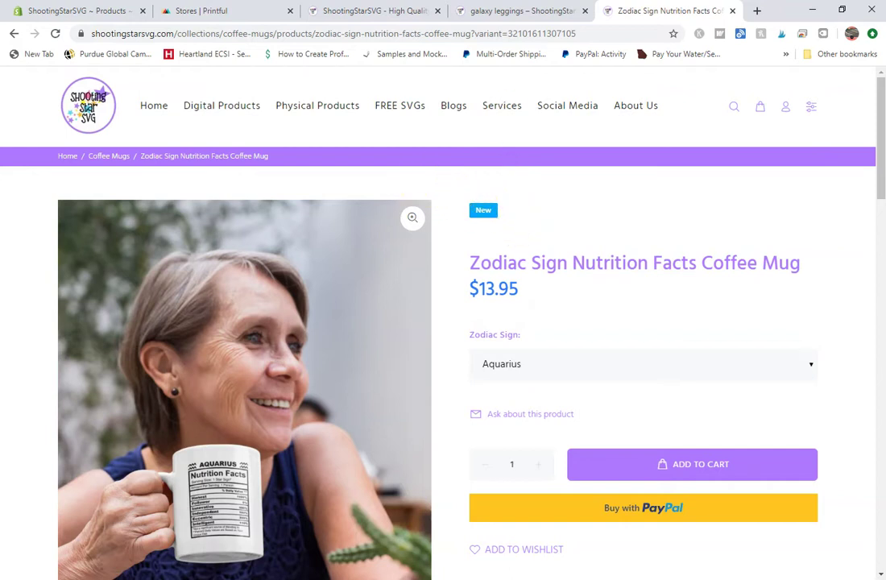
- Close the mug page, open Comic Book Leggings from the Women's Leggings collection and display its size options
left_click(732, 10)
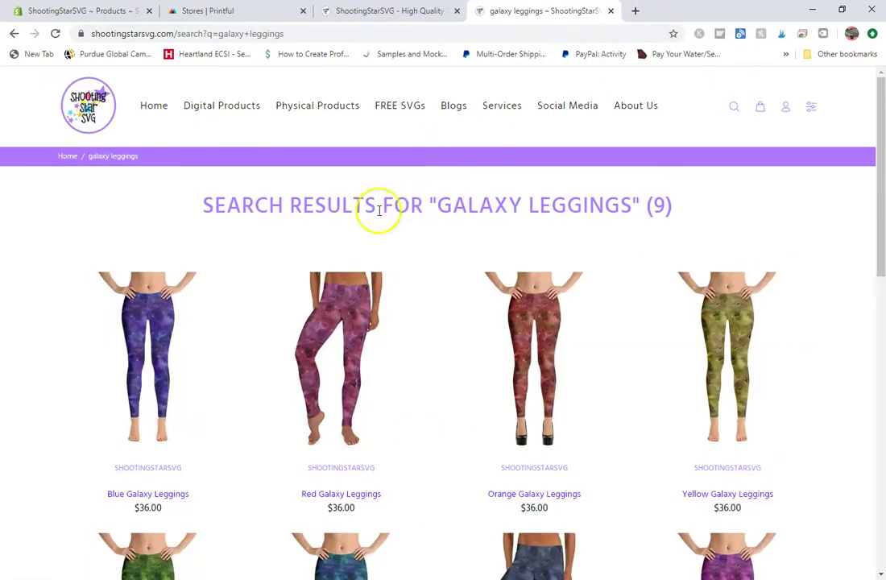
mouse_move(328, 117)
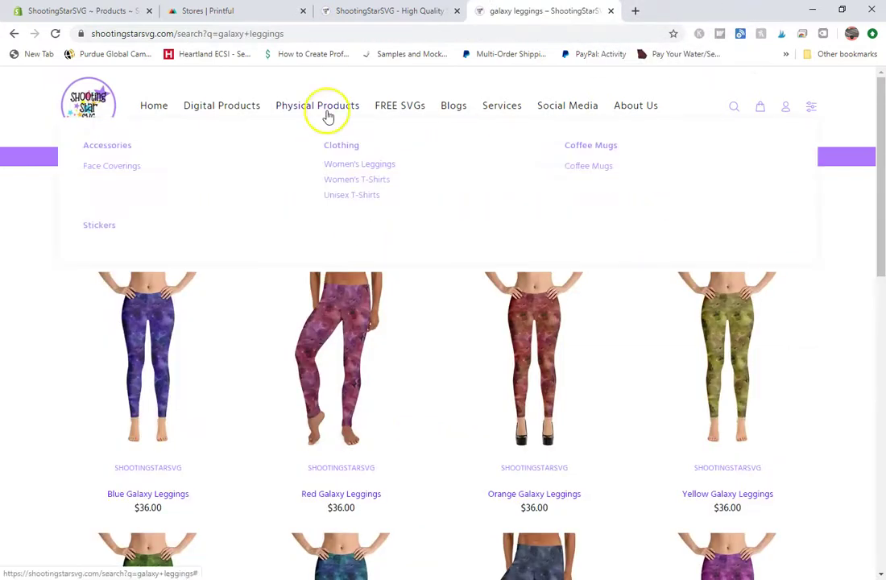
left_click(357, 168)
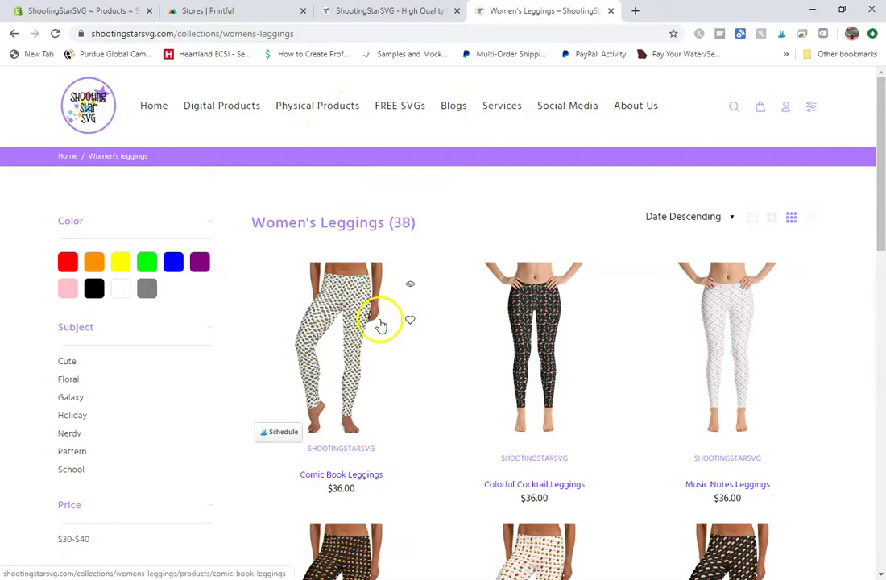
left_click(381, 322)
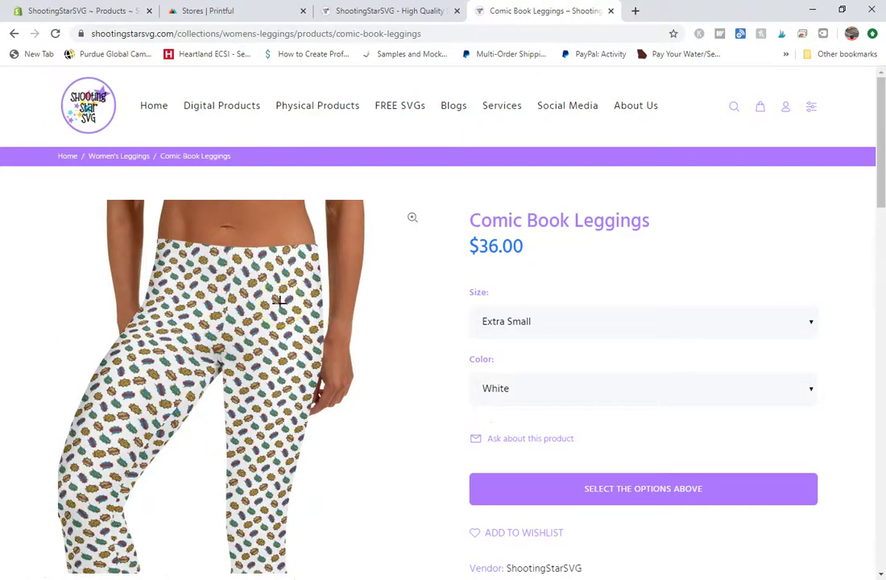
left_click(526, 322)
left_click(527, 324)
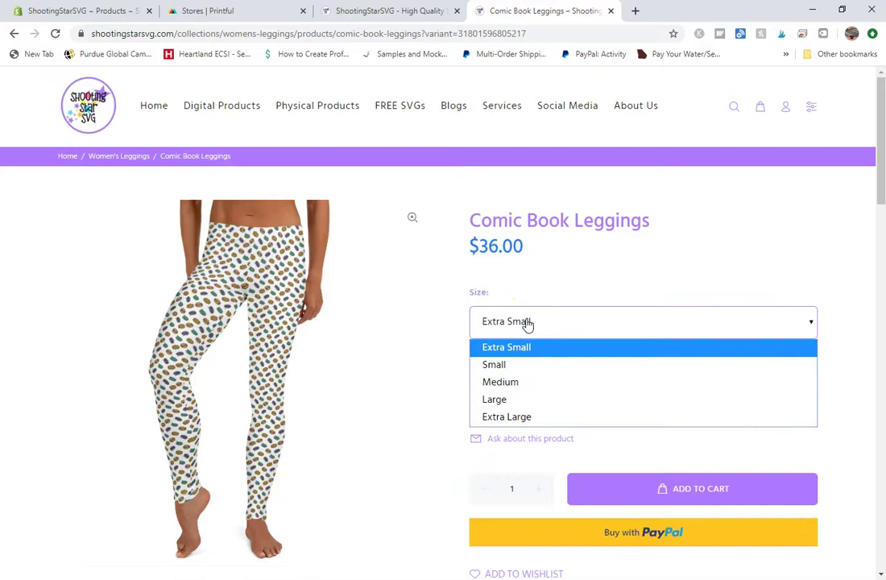
- Choose size Medium for the Comic Book Leggings and preview the Blue, Green and Grey color variants
left_click(518, 382)
left_click(524, 398)
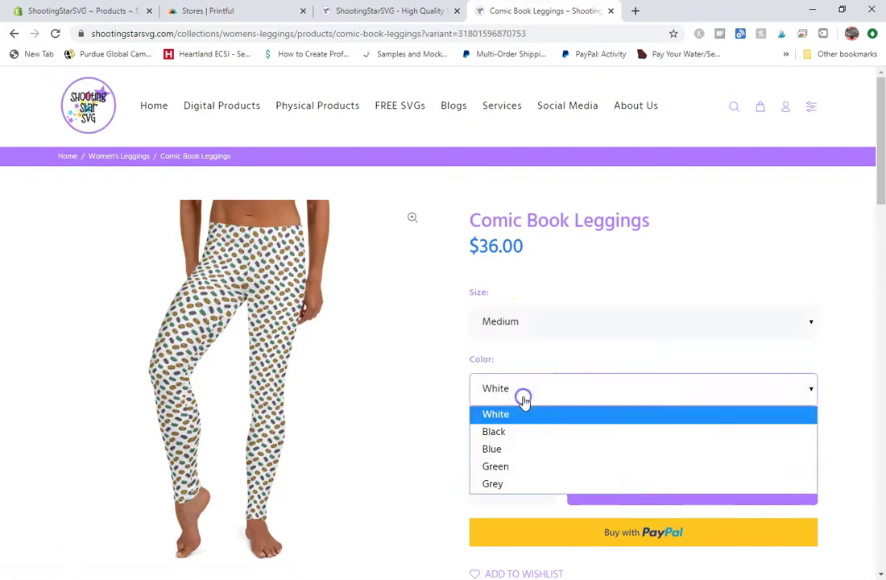
left_click(528, 449)
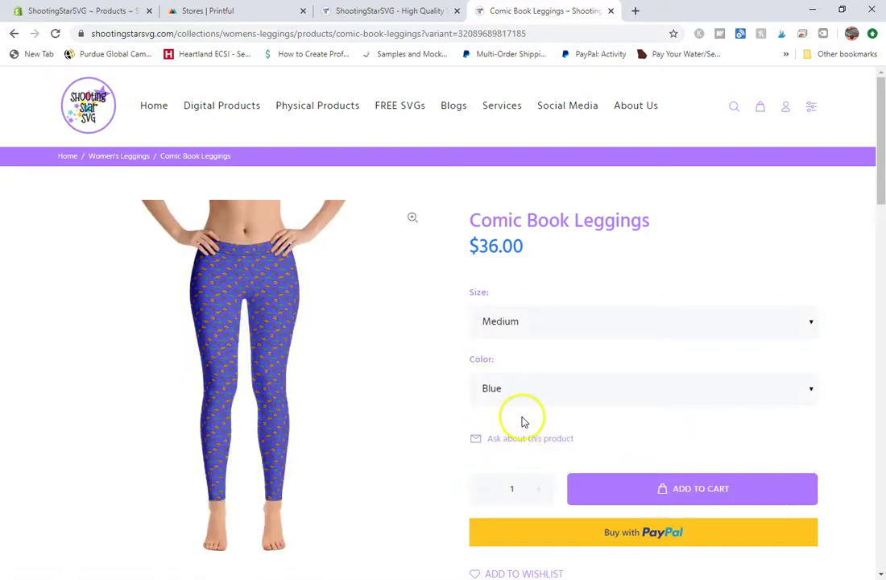
left_click(514, 396)
left_click(510, 470)
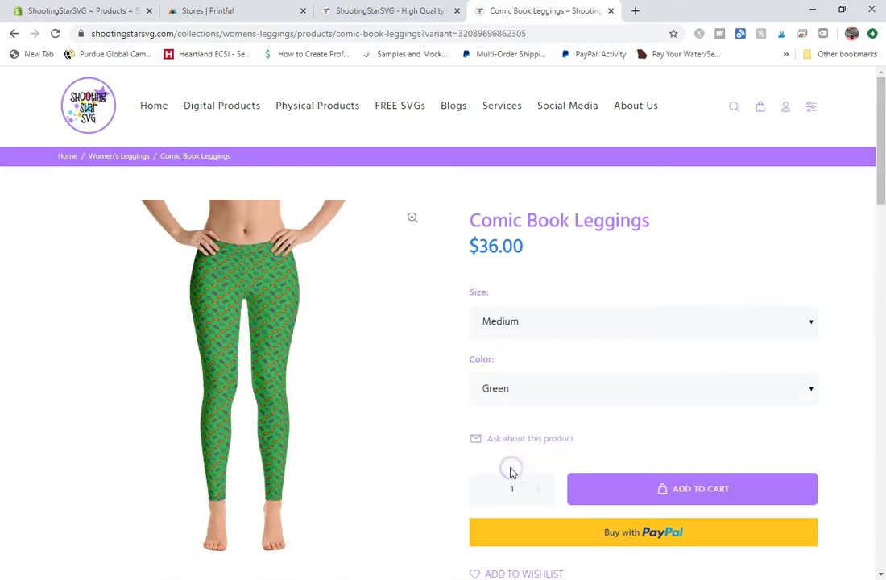
left_click(504, 389)
left_click(506, 482)
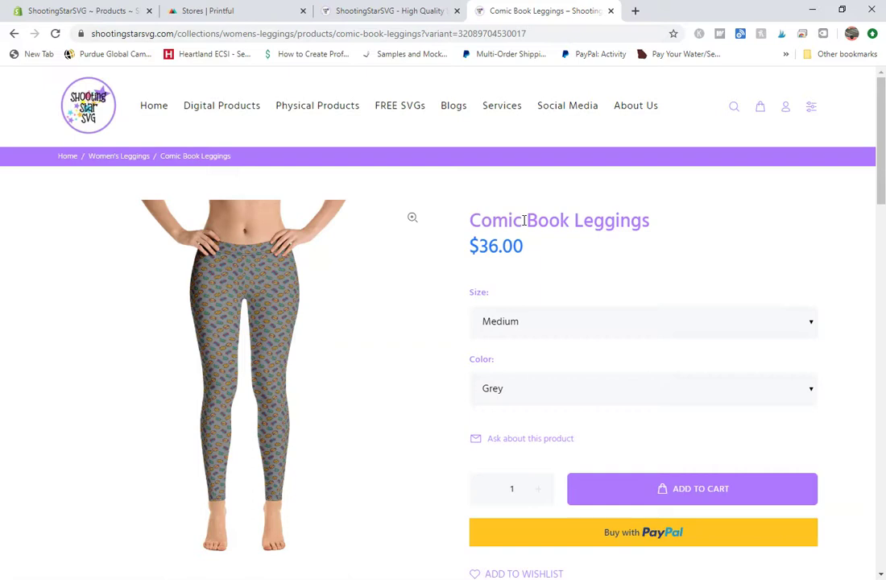
scroll(523, 219, "down", 2)
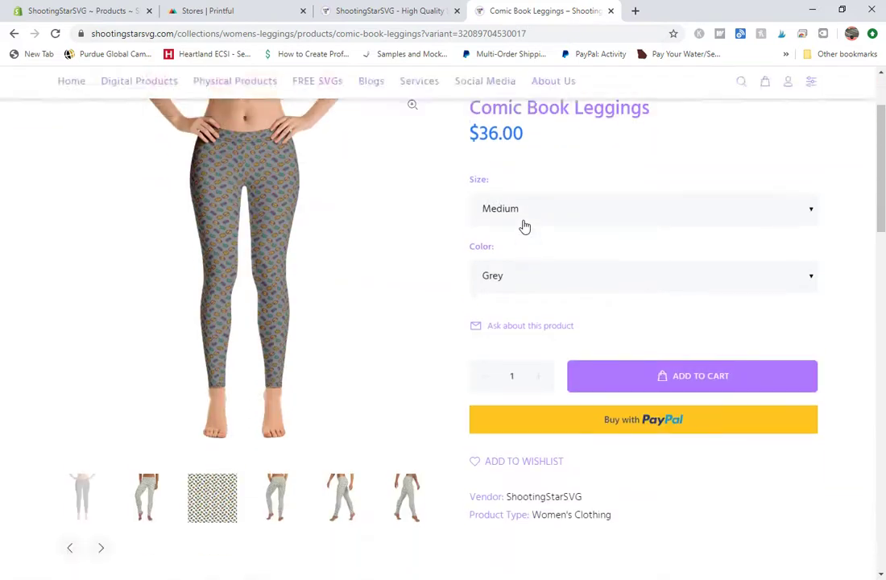
scroll(524, 225, "up", 2)
- Switch to the Shopify admin, filter the products by "galaxy leggings" and open Black Galaxy Leggings
left_click(101, 10)
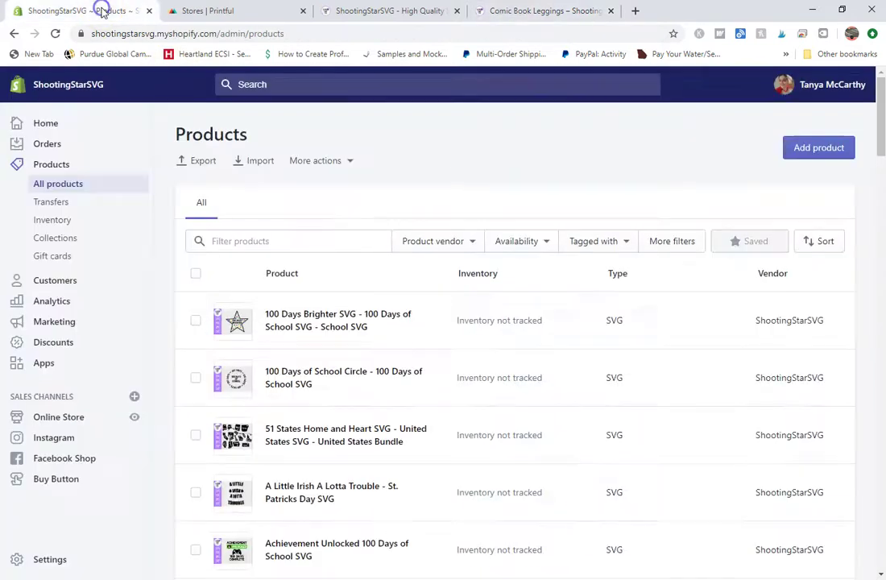
left_click(326, 239)
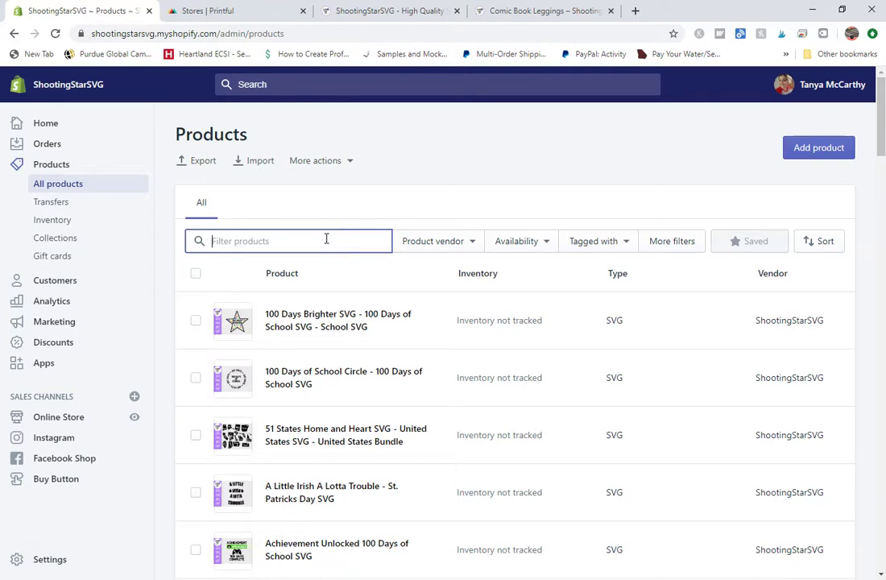
type("g")
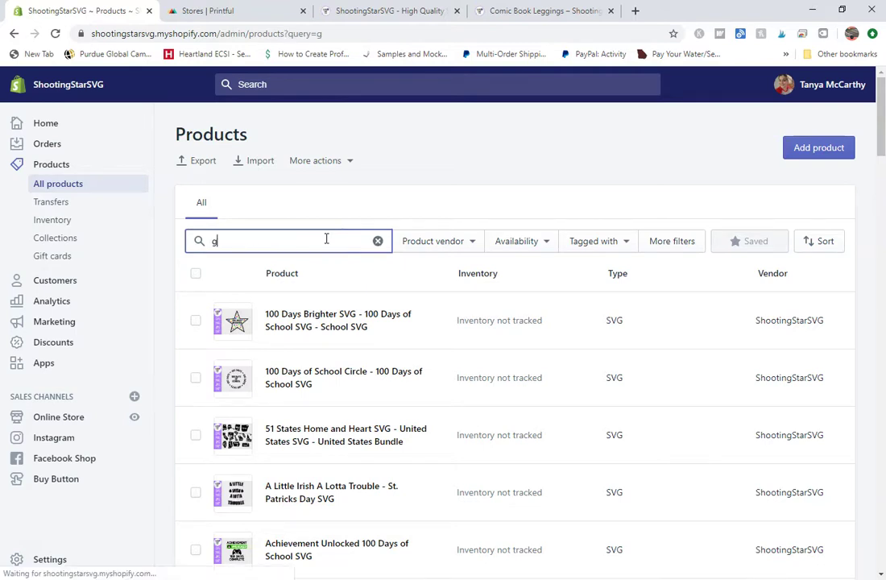
type("alaxy leggings")
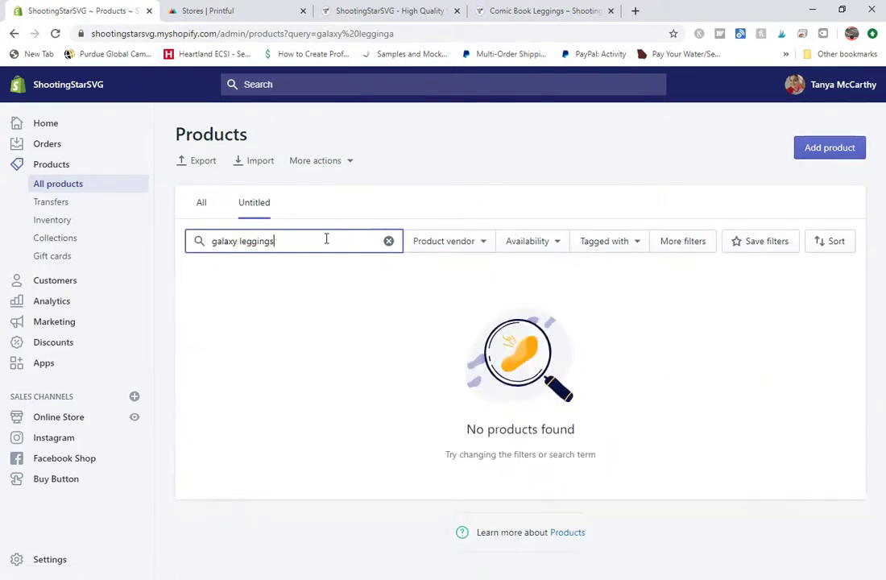
left_click(350, 231)
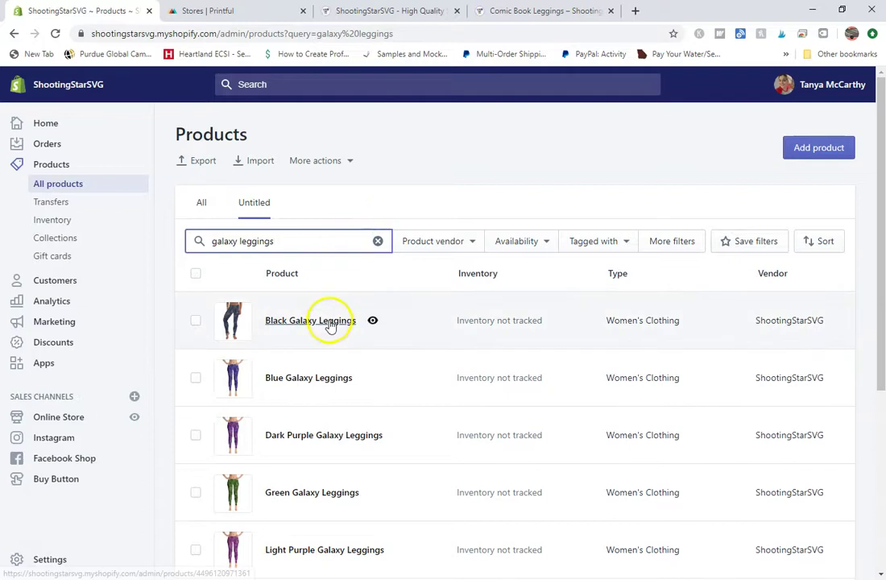
left_click(330, 322)
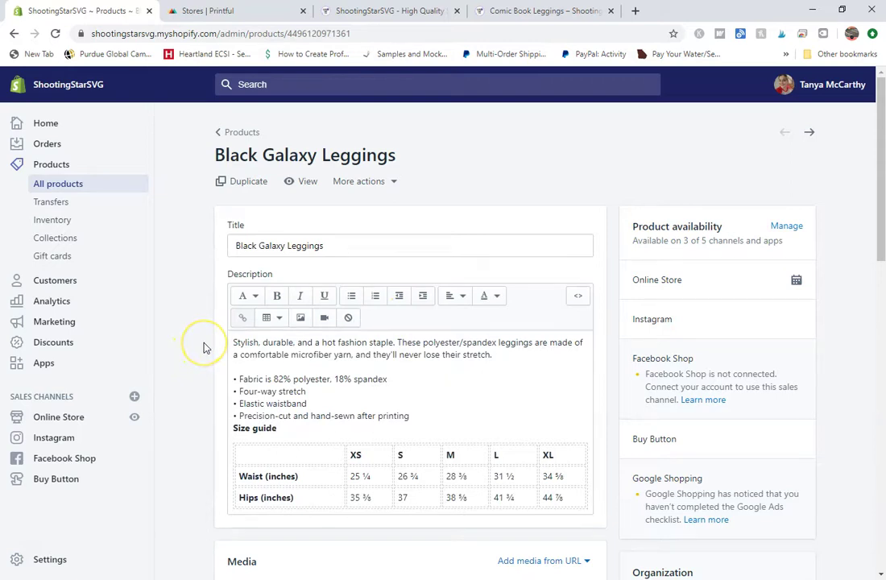
- Review the product's media and size variants, and look at the blank new-variant form before returning to the product
scroll(204, 347, "down", 4)
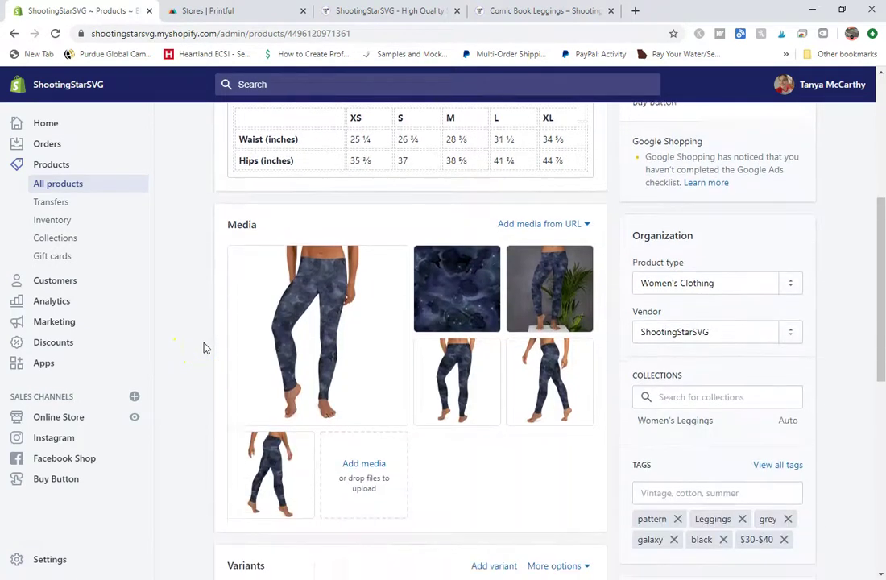
scroll(204, 347, "down", 1)
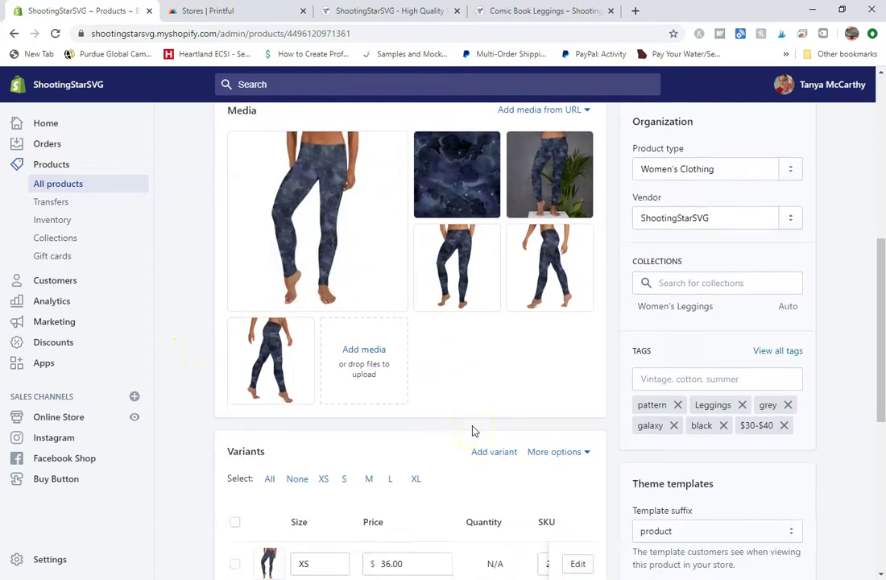
scroll(455, 413, "down", 1)
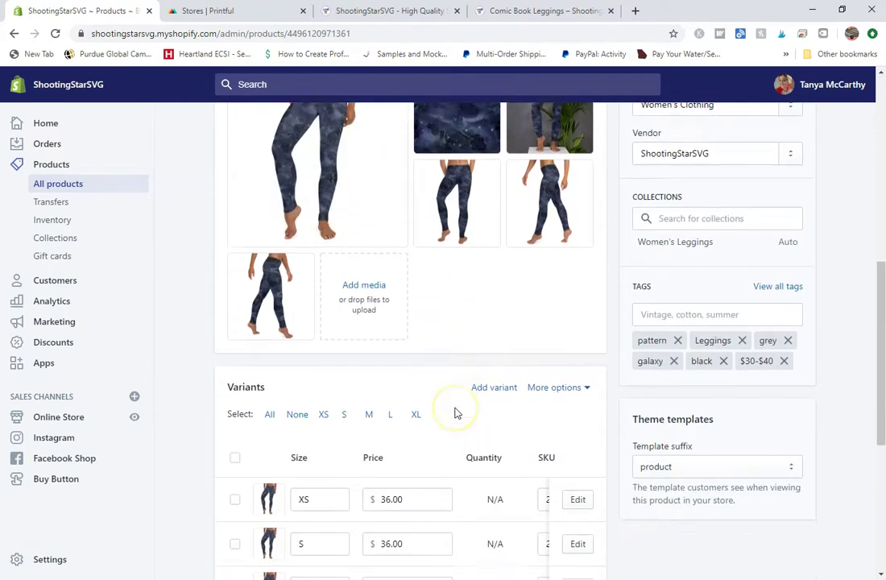
scroll(455, 412, "down", 1)
scroll(460, 354, "down", 3)
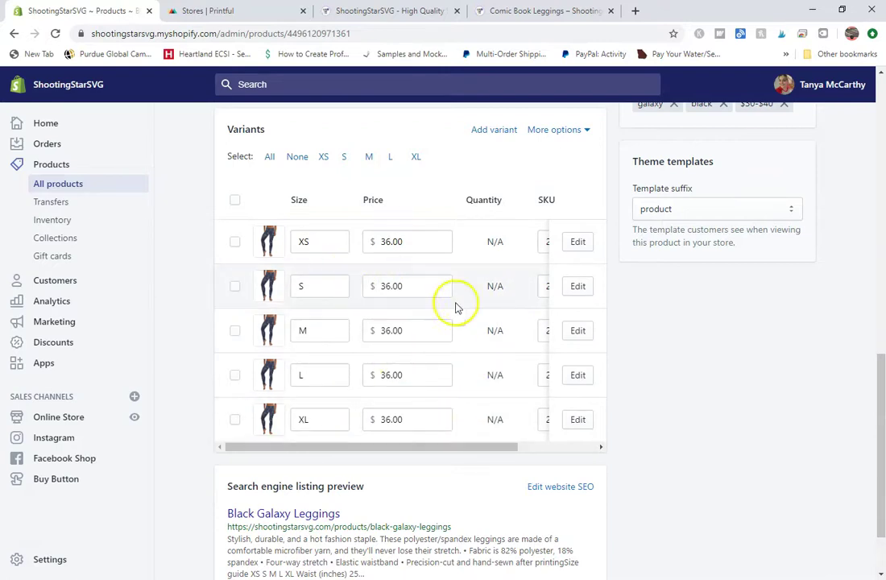
scroll(442, 365, "up", 1)
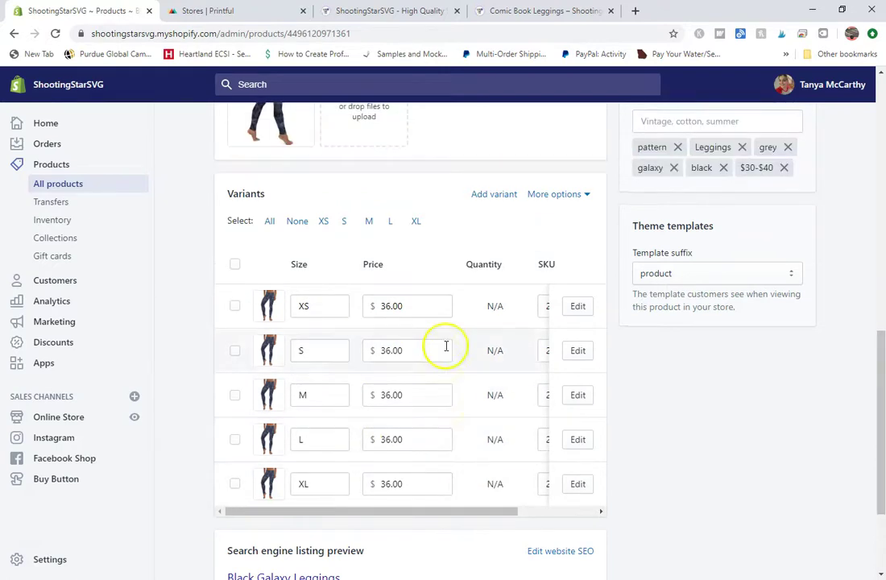
left_click(486, 197)
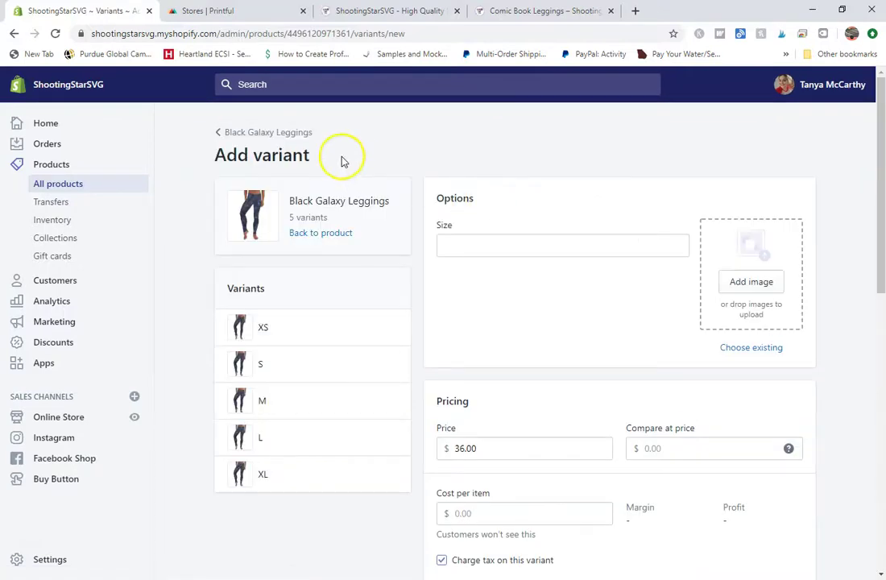
left_click(253, 132)
- Add a Color option with the value Black to the Black Galaxy Leggings variants and save the product
scroll(456, 302, "down", 7)
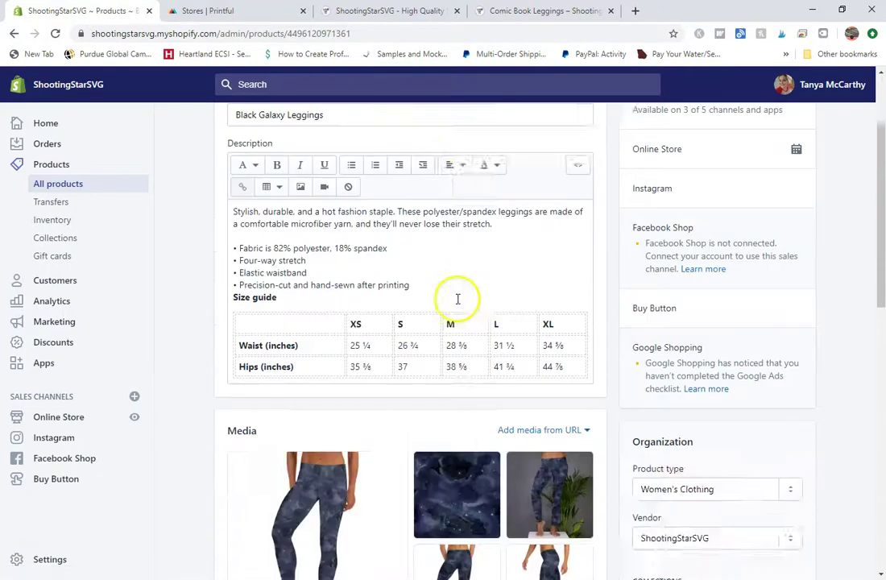
scroll(441, 356, "down", 1)
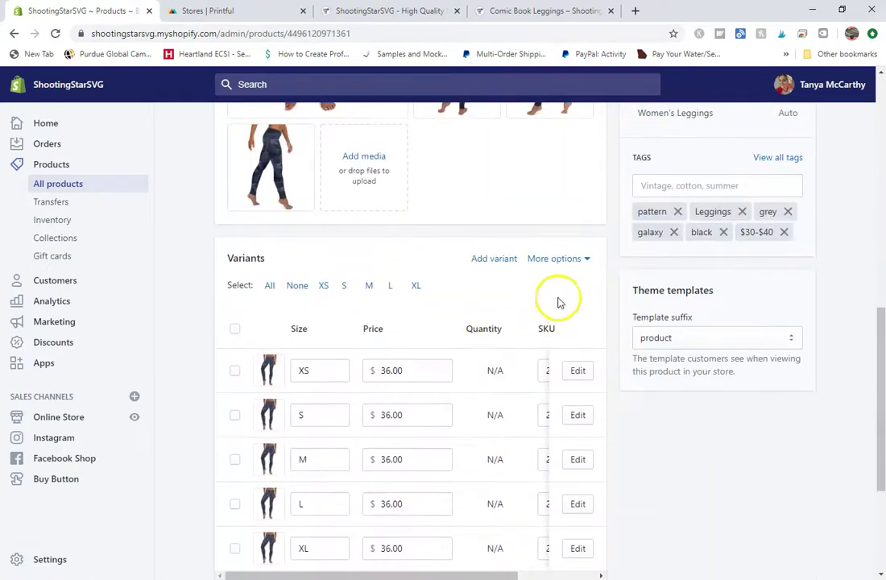
scroll(522, 322, "up", 3)
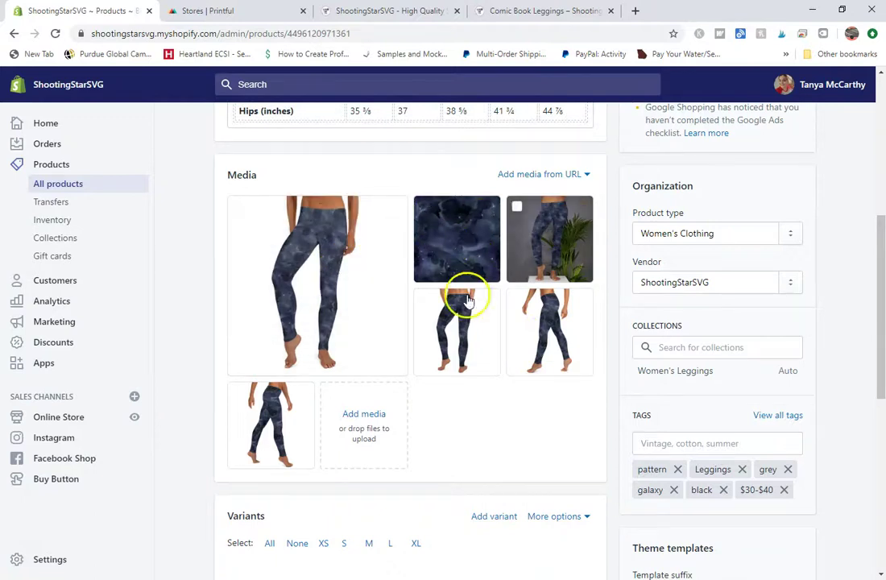
scroll(457, 362, "down", 3)
left_click(556, 260)
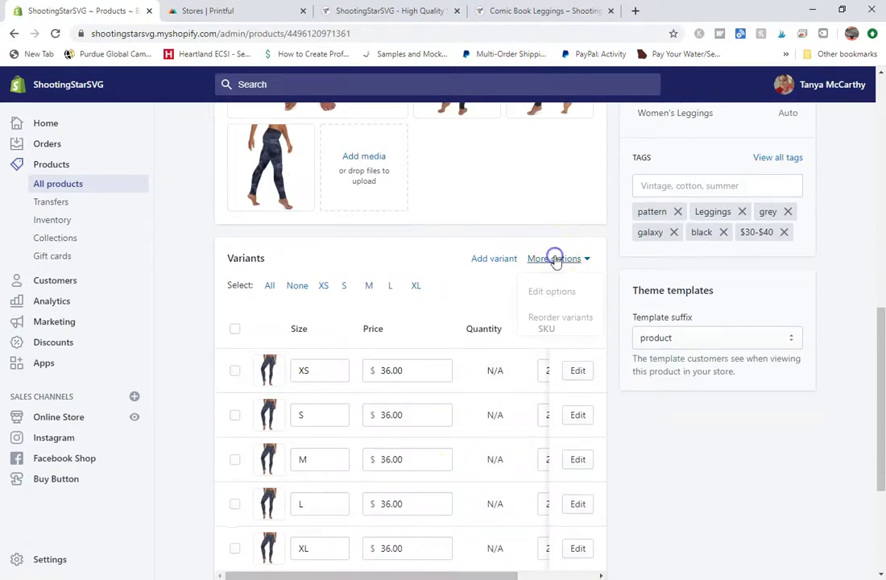
left_click(563, 291)
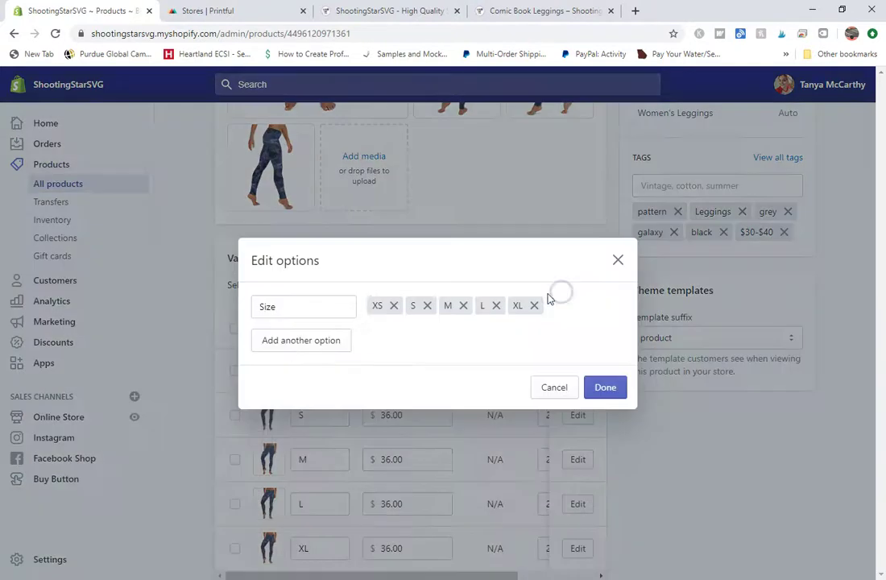
left_click(323, 341)
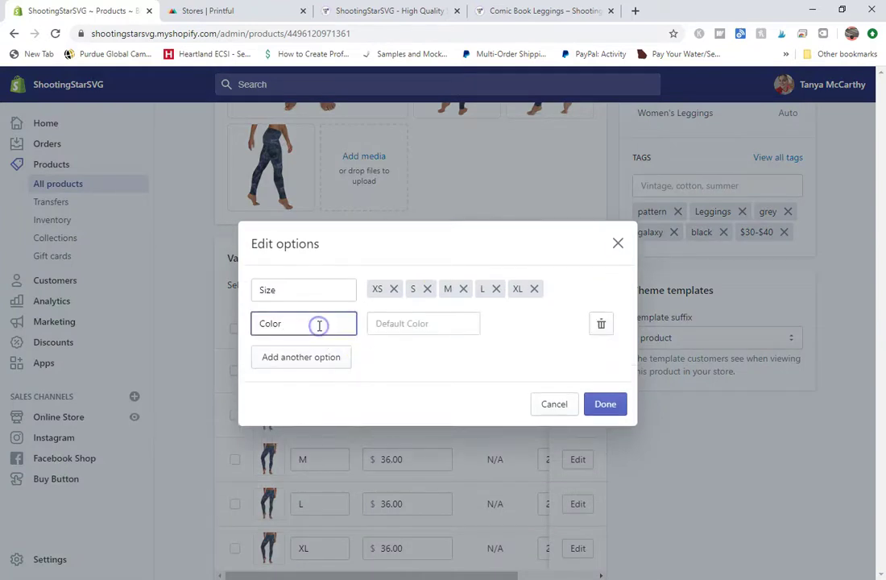
left_click(396, 325)
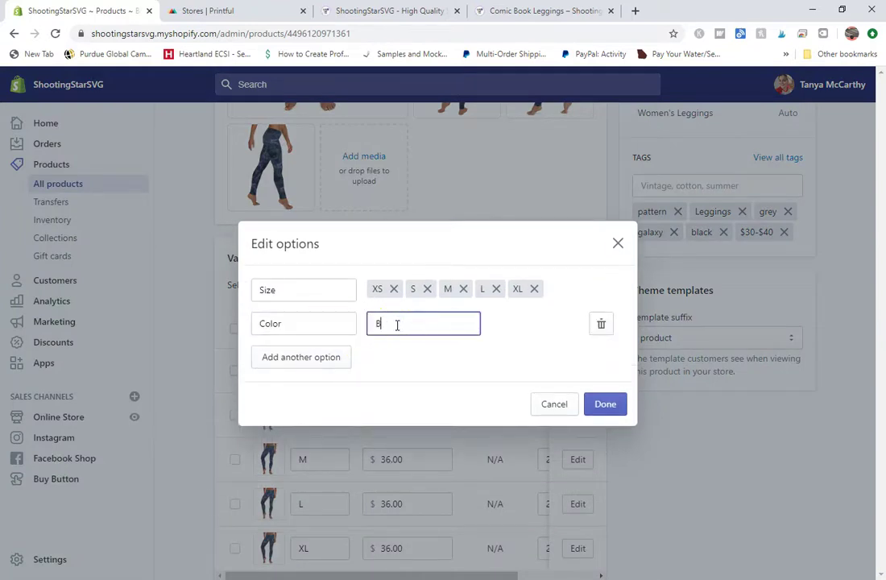
type("Black,")
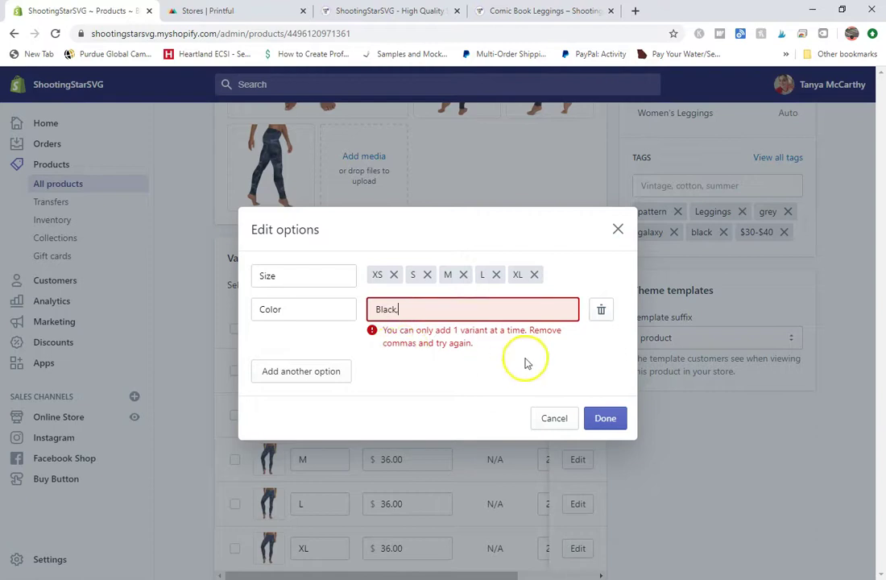
key("BackSpace")
key("BackSpace")
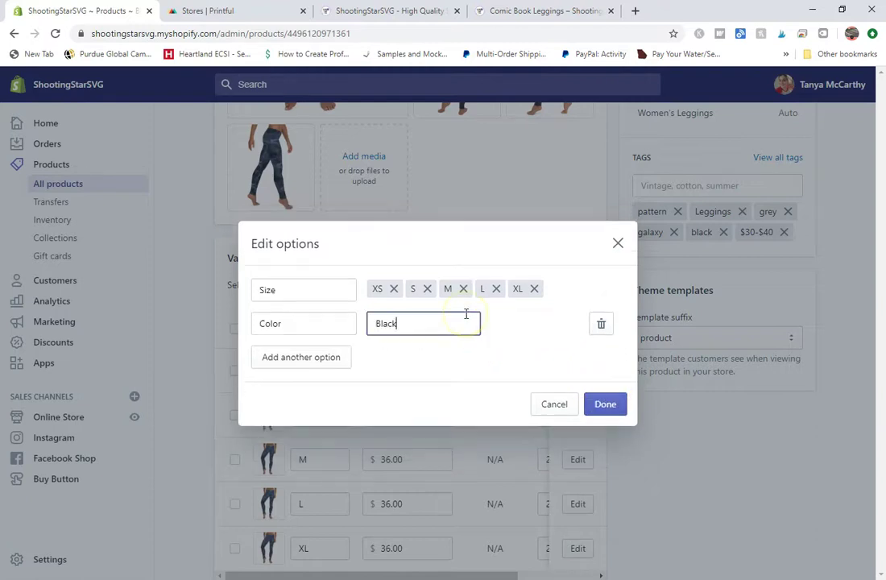
left_click(606, 408)
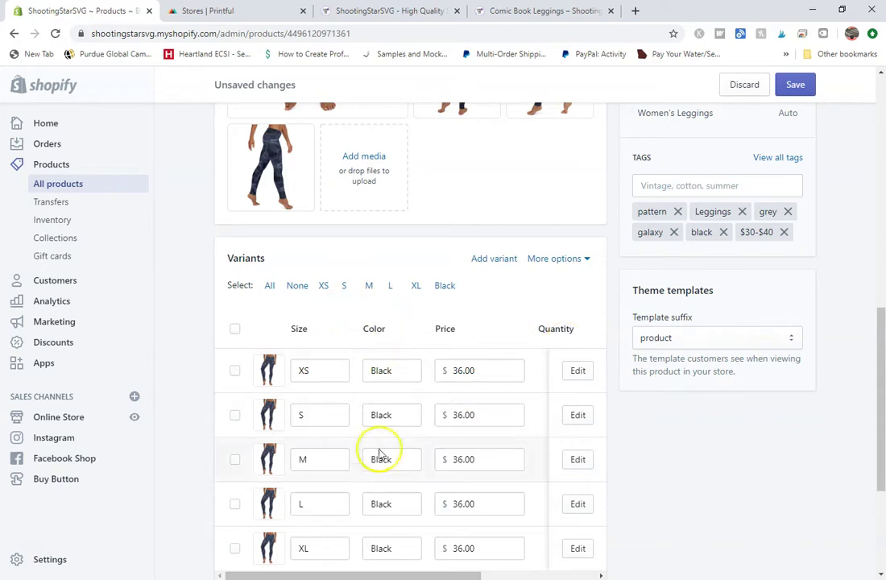
left_click(799, 85)
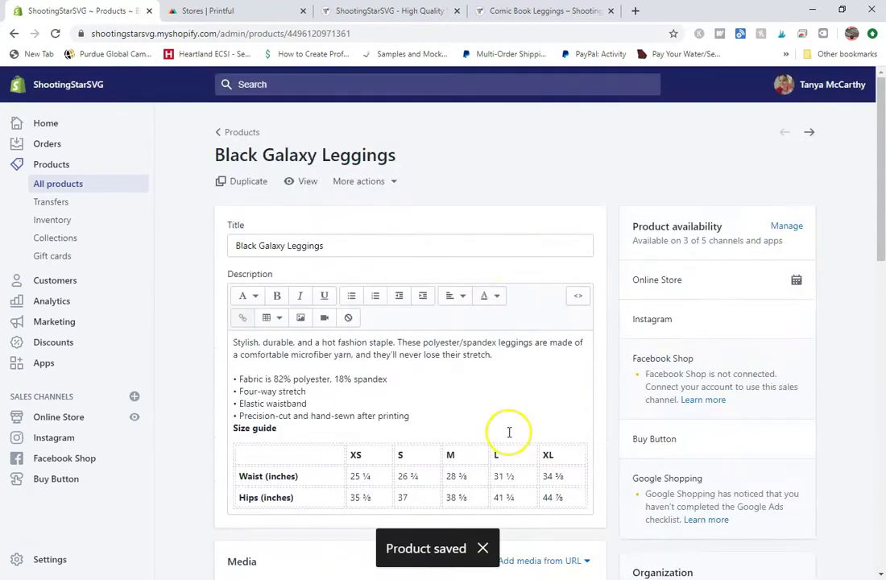
- Duplicate the XS / Black variant with its color set to Red and save the new variant
scroll(509, 434, "down", 10)
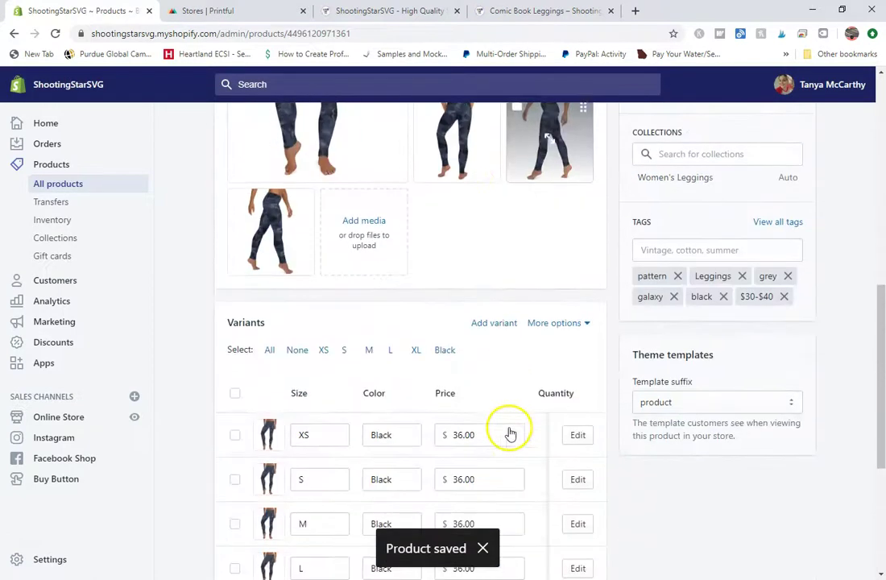
left_click(493, 322)
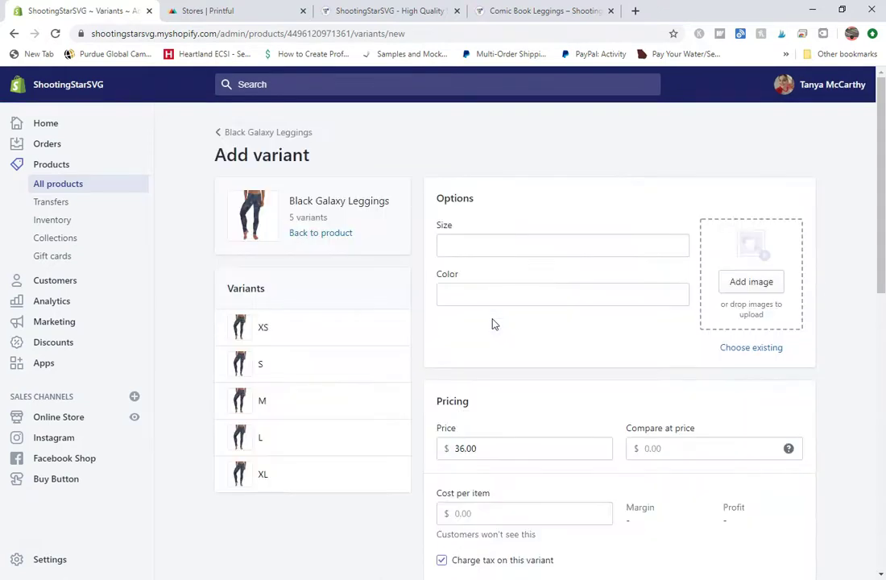
left_click(339, 334)
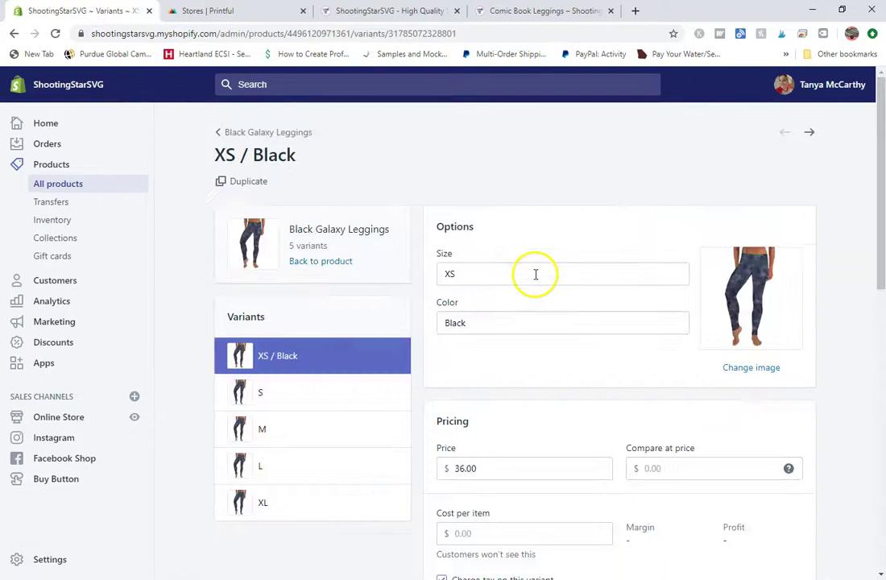
left_click(256, 182)
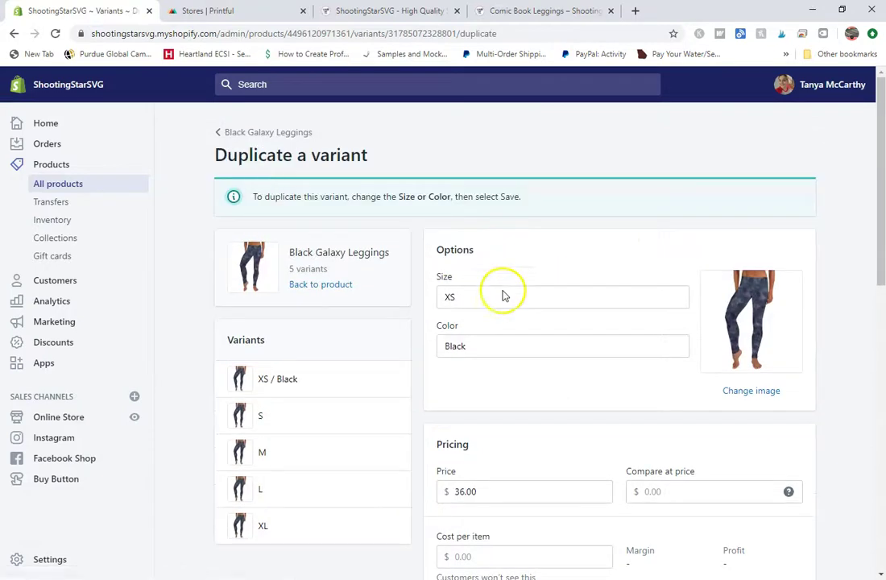
double_click(501, 347)
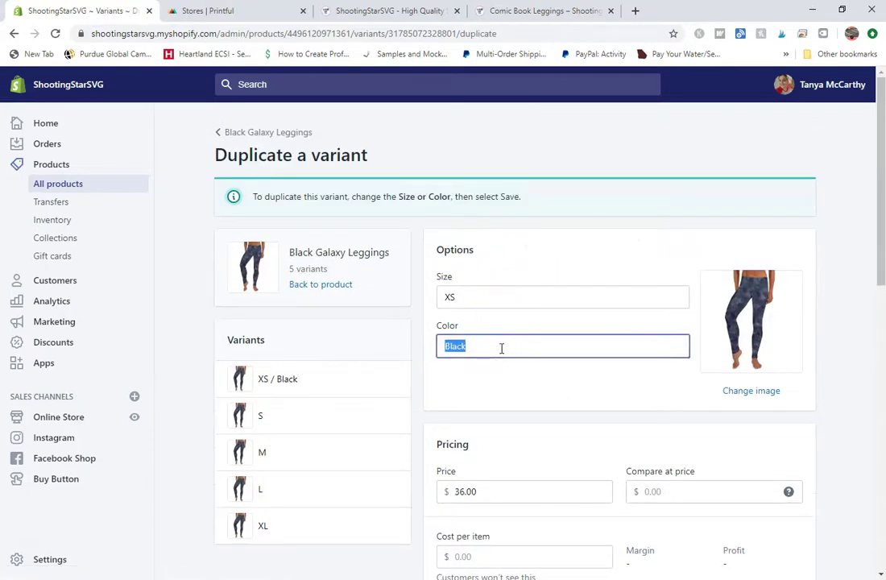
type("Red")
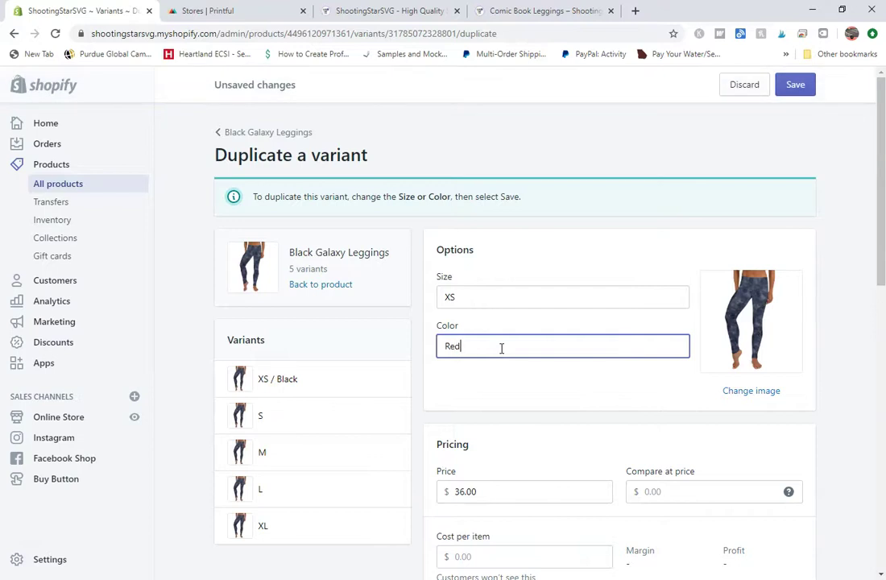
left_click(800, 85)
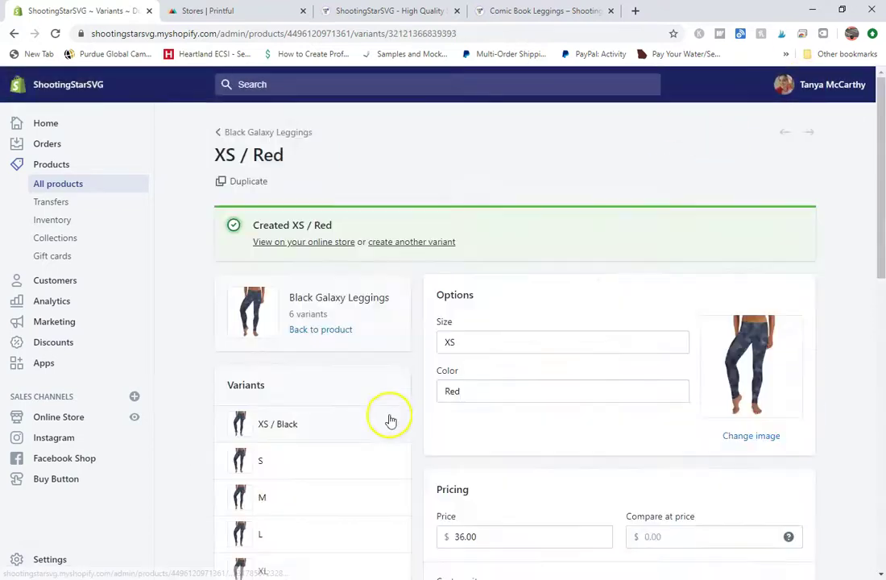
- Duplicate the S / Black variant with its color set to Red and save the new variant
scroll(343, 395, "down", 1)
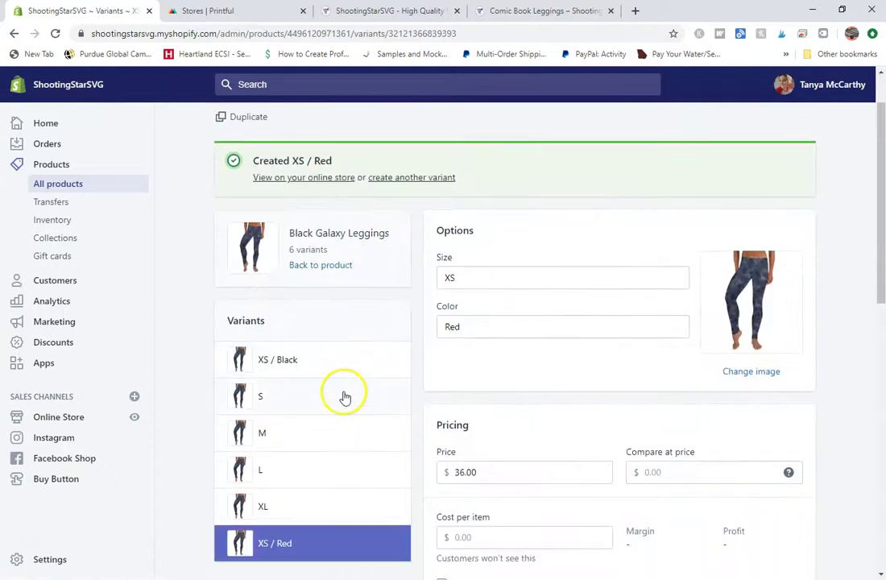
left_click(282, 401)
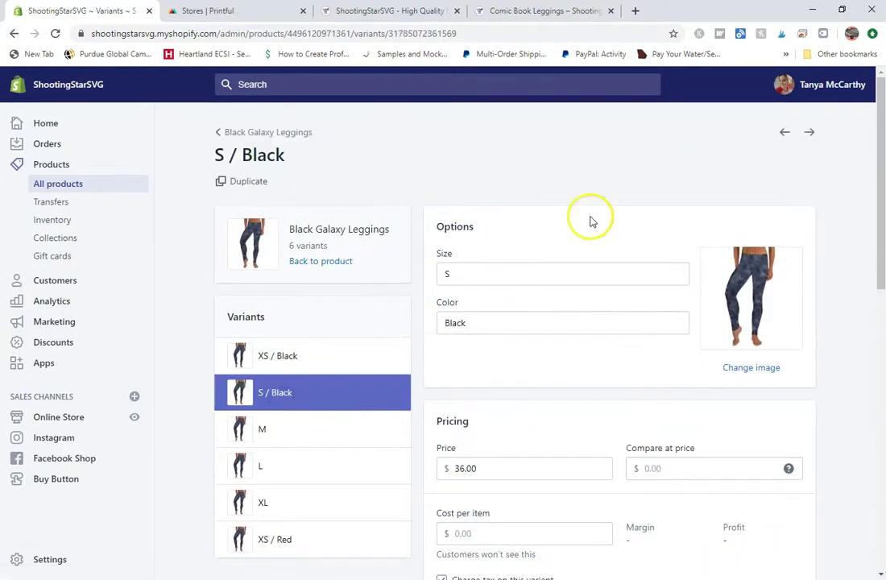
left_click(246, 182)
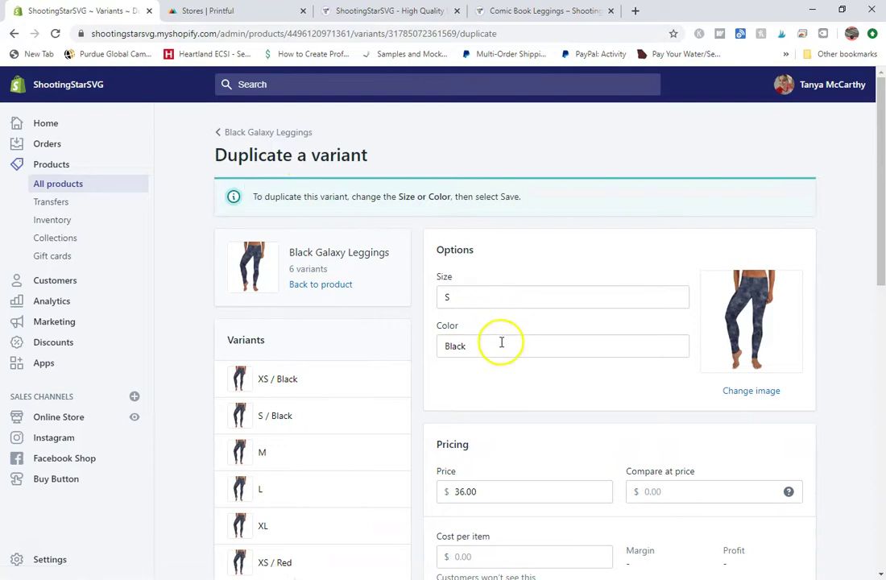
double_click(501, 342)
type("Red")
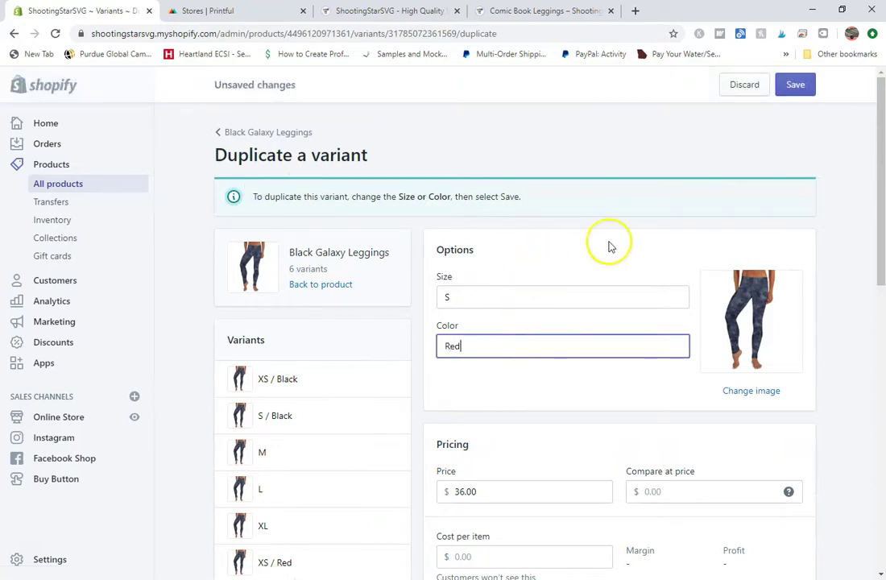
left_click(787, 93)
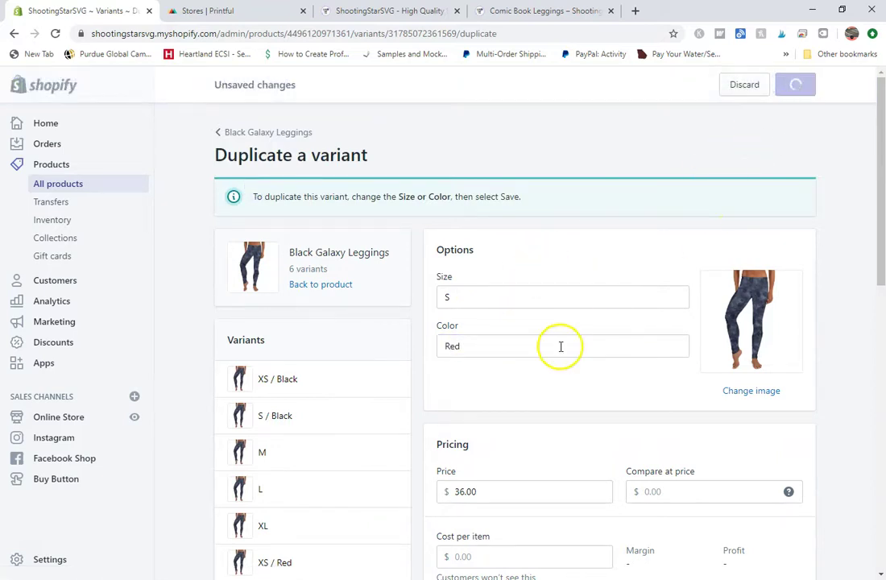
- Duplicate the S / Red variant with its size set to M and save the new variant
scroll(560, 347, "down", 2)
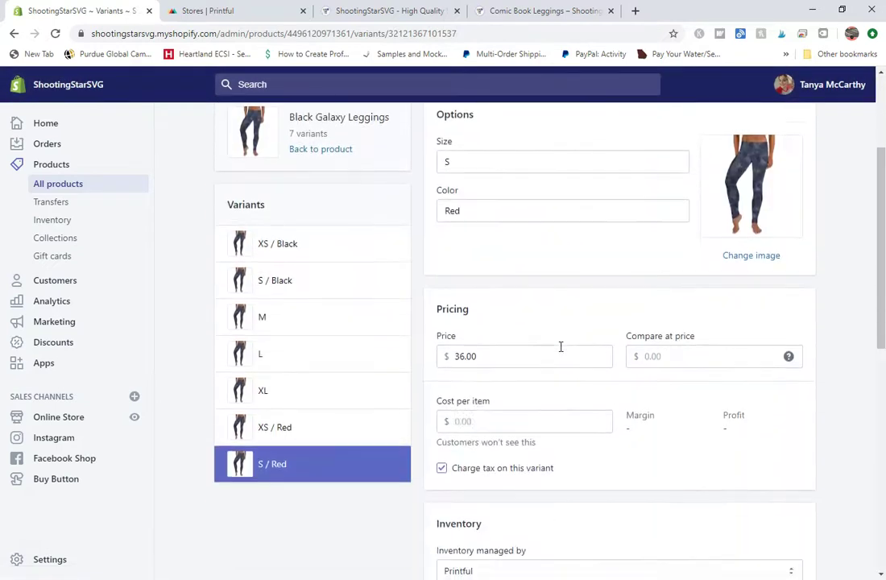
scroll(314, 455, "up", 3)
left_click(253, 180)
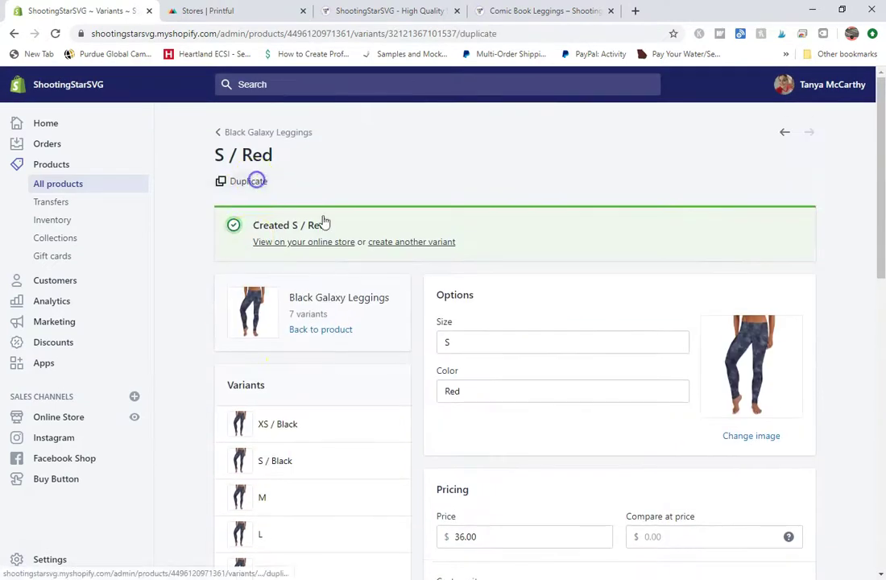
left_click(481, 293)
type("M")
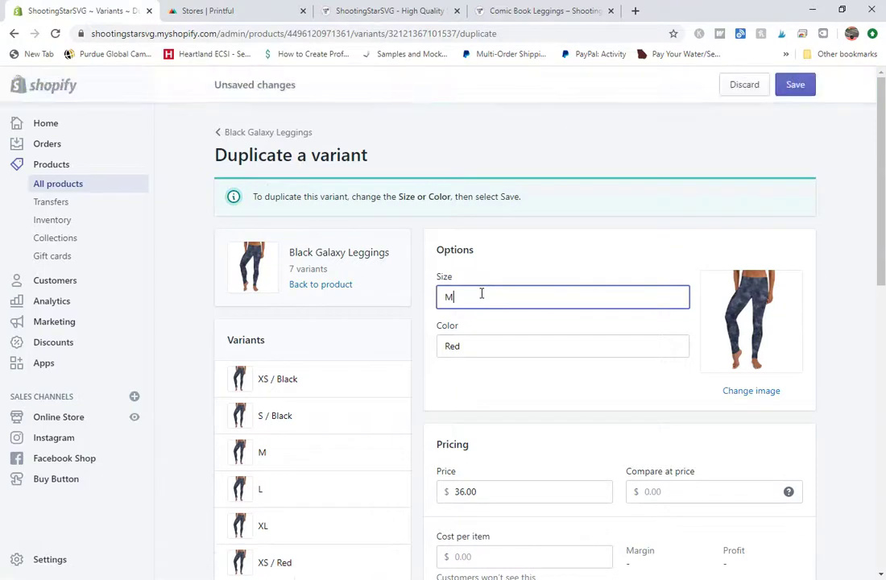
left_click(806, 86)
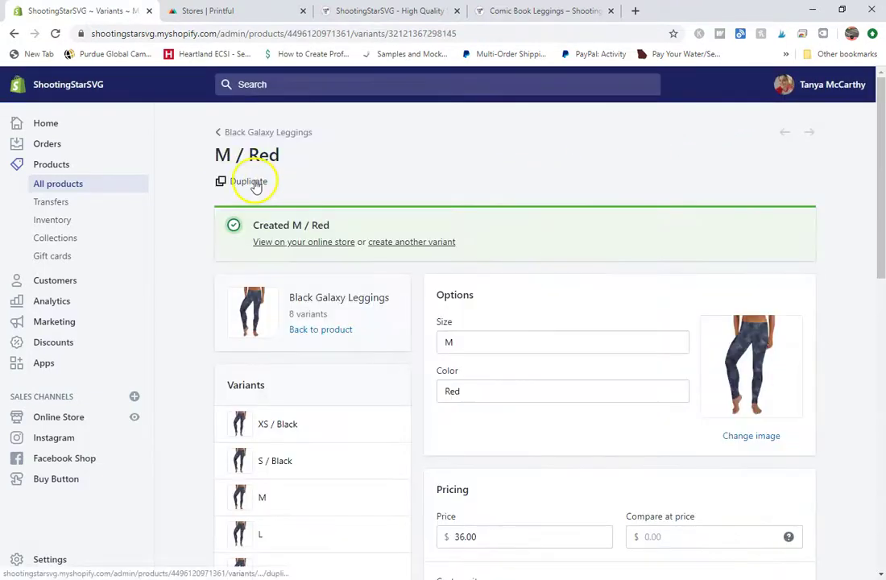
- Duplicate the M / Red variant with its size set to L and save the new variant
left_click(253, 184)
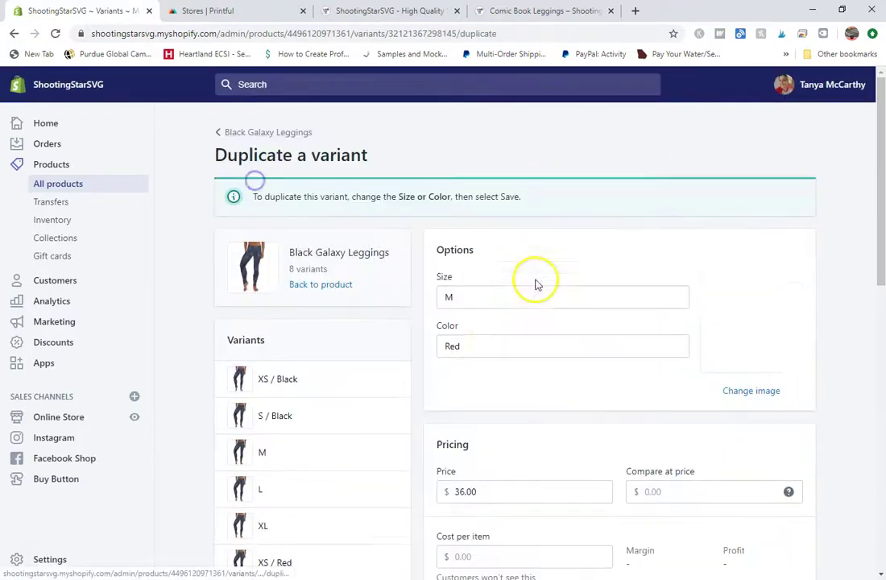
double_click(488, 297)
type("L")
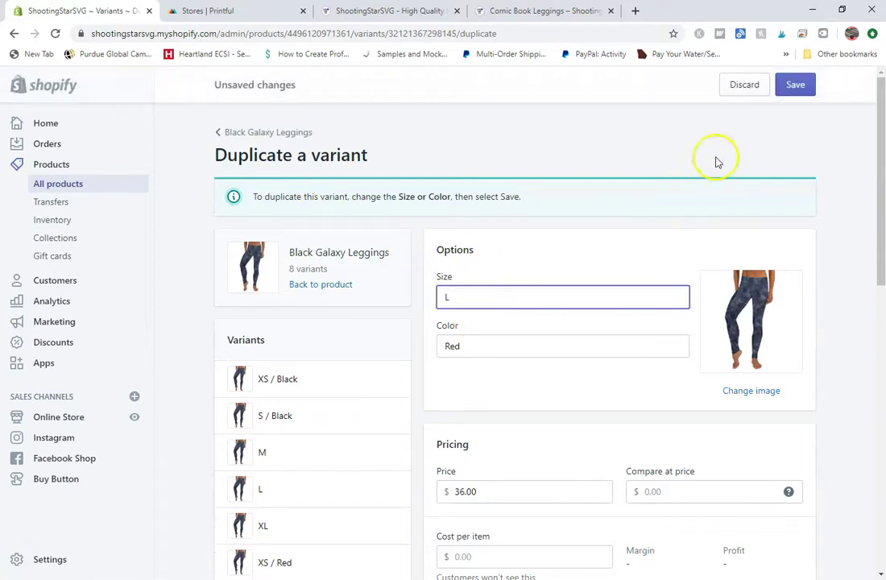
left_click(808, 91)
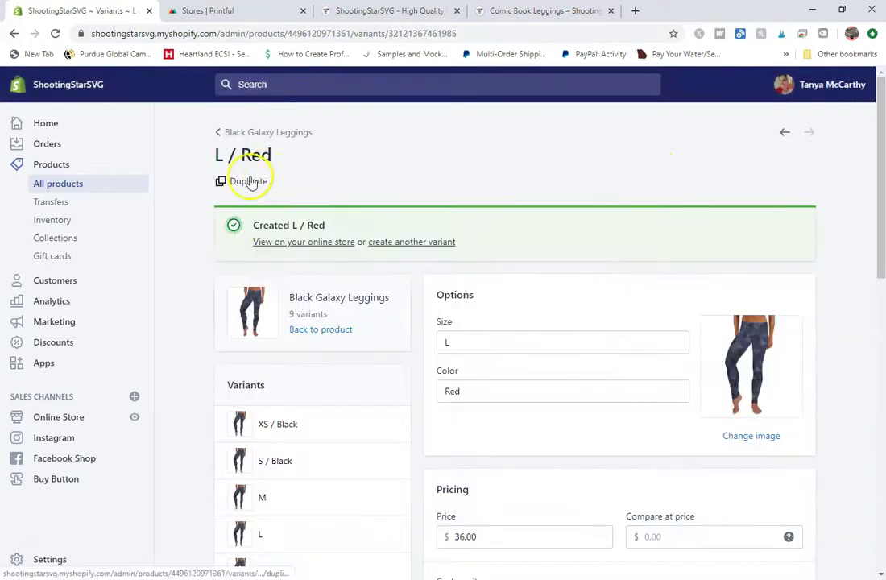
- Duplicate the L / Red variant with its size set to XL and save the new variant
left_click(251, 181)
double_click(455, 299)
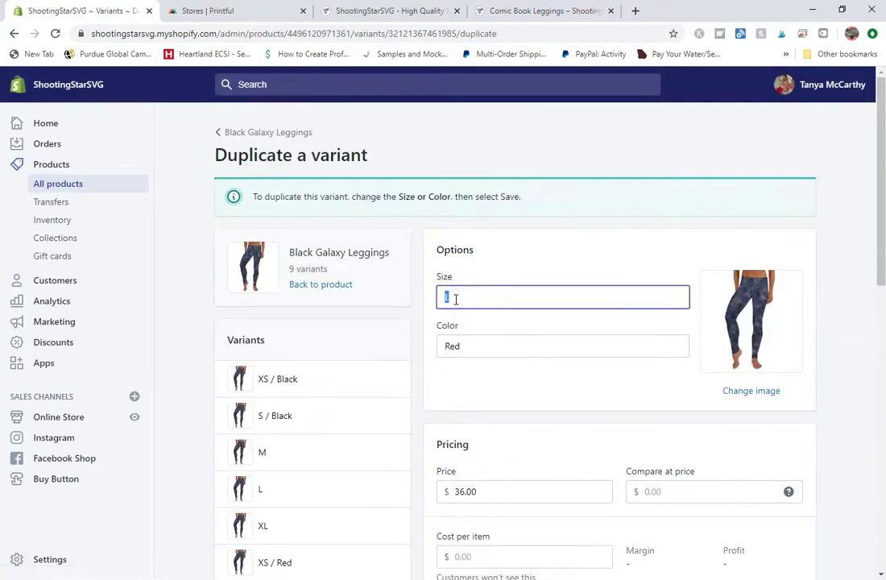
type("XL")
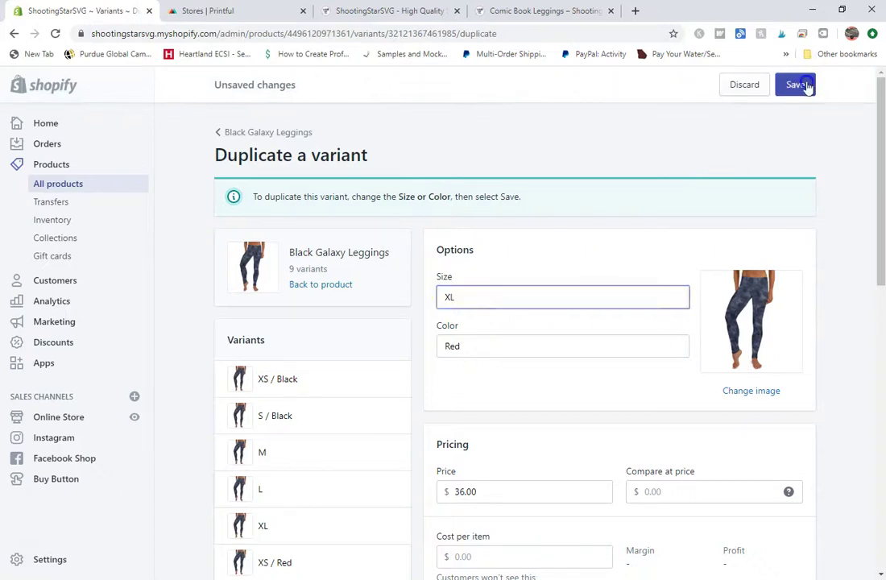
left_click(805, 85)
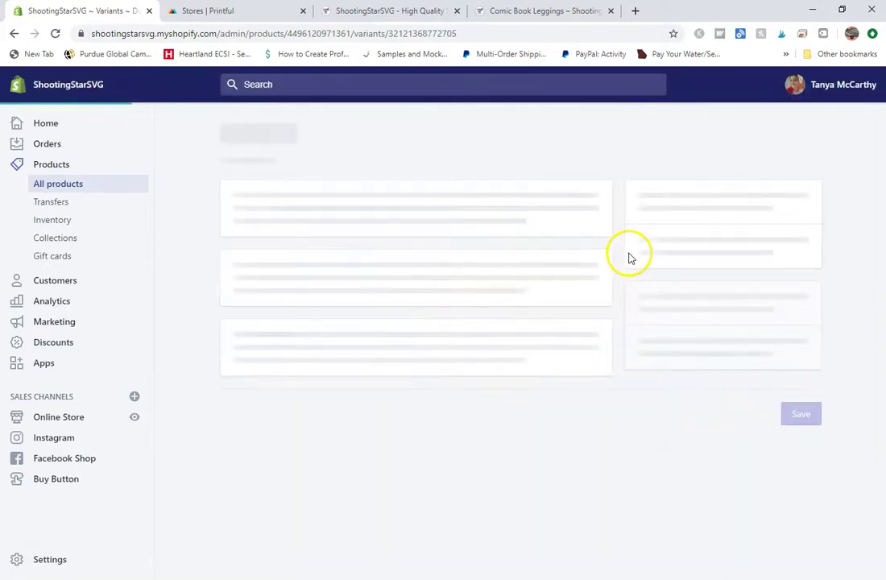
- Review the XL / Red variant's pricing and inventory details and look through the product's full list of size and color variants
scroll(495, 335, "down", 3)
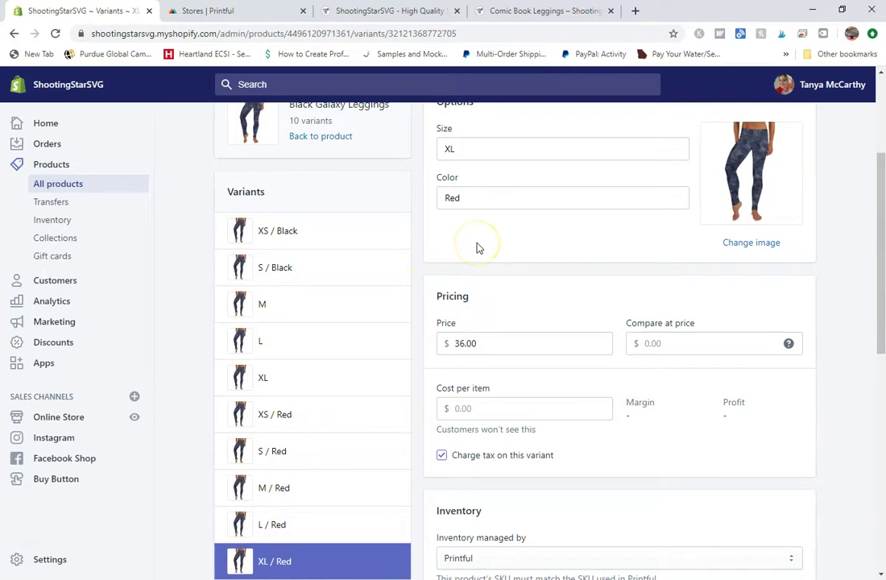
scroll(476, 248, "down", 2)
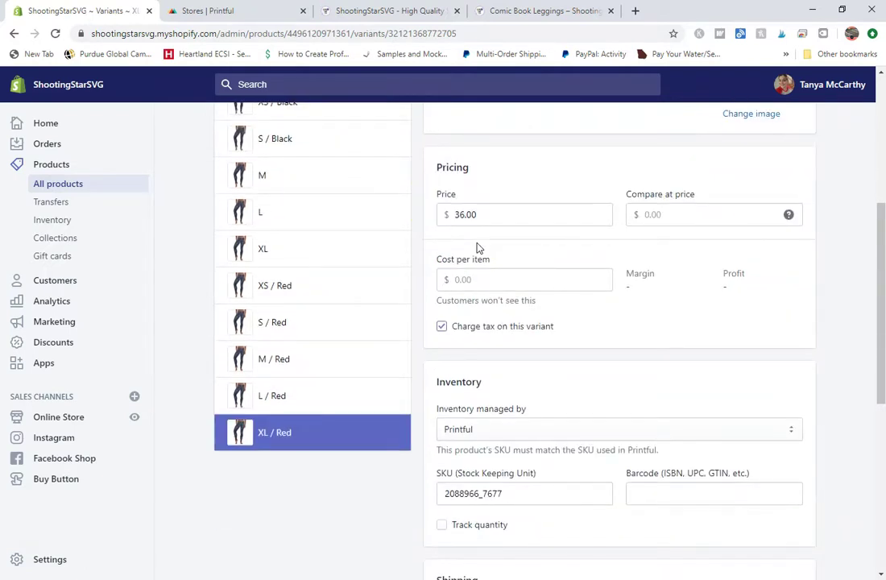
scroll(361, 368, "up", 1)
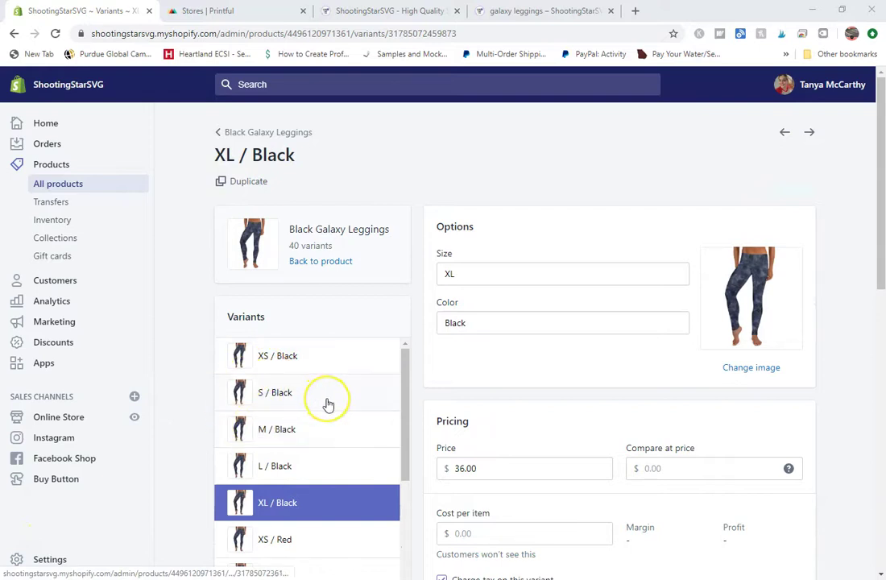
scroll(328, 405, "down", 2)
scroll(328, 404, "up", 2)
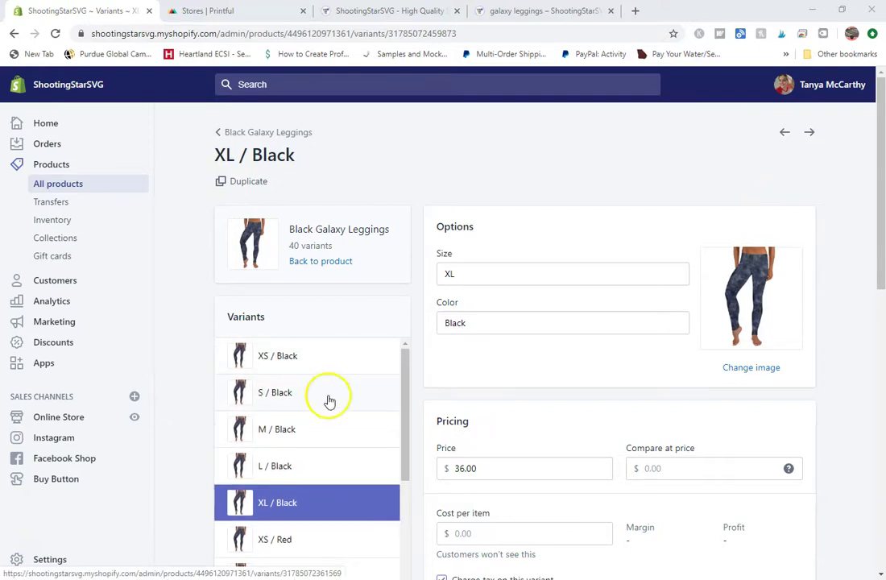
scroll(296, 413, "down", 9)
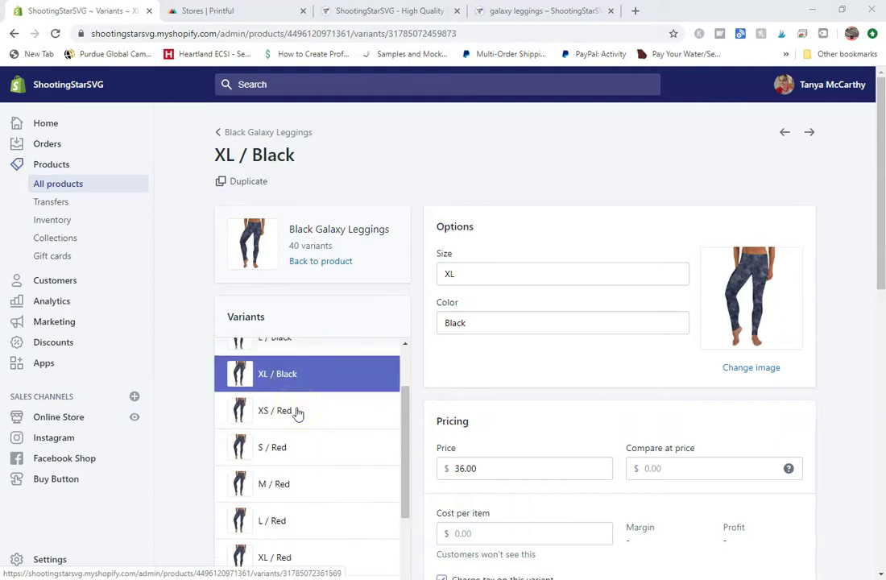
scroll(297, 422, "down", 4)
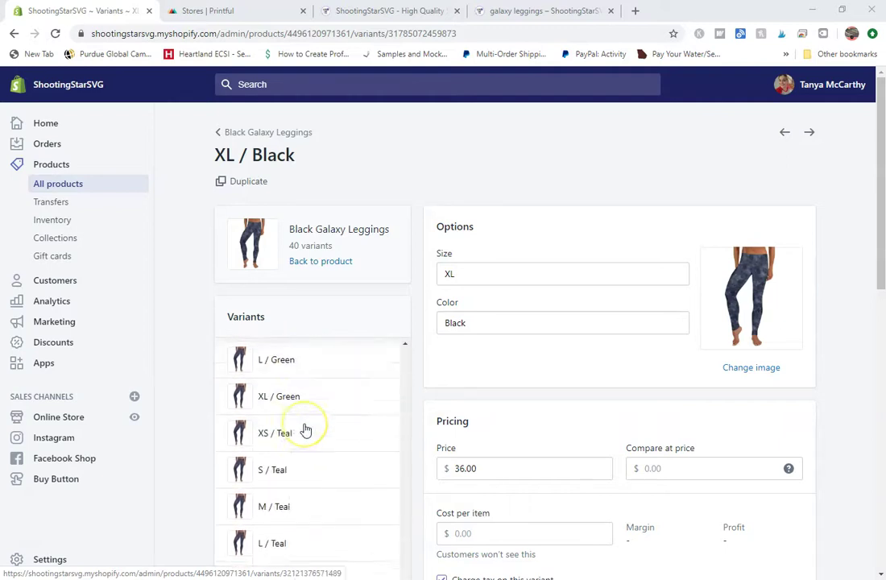
scroll(302, 427, "up", 10)
scroll(305, 430, "up", 3)
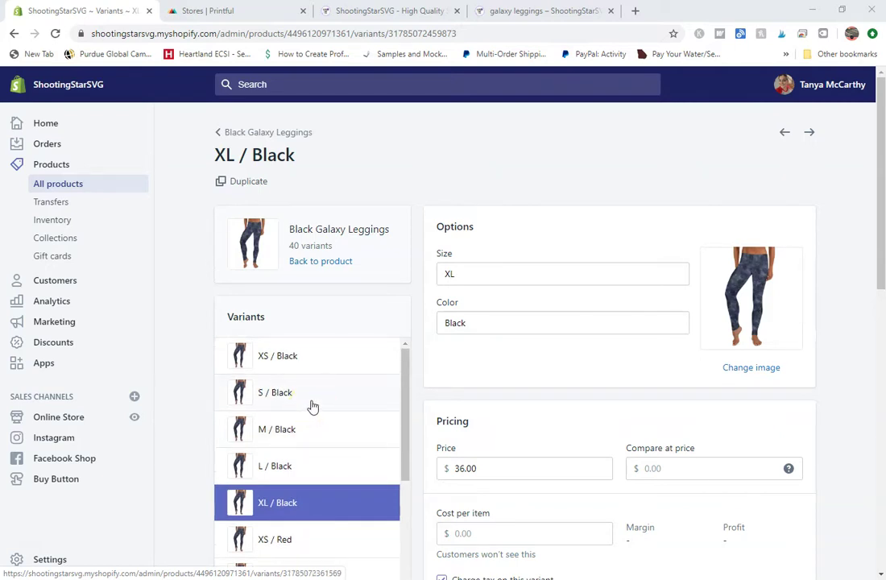
left_click(313, 408)
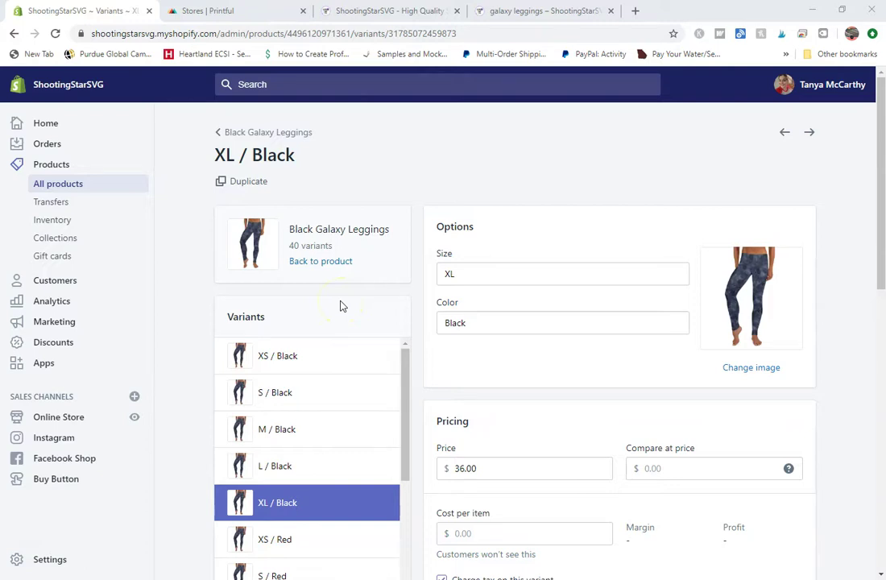
- Switch to Printful, open the ShootingStarSVG store and search its products for "galaxy"
left_click(233, 11)
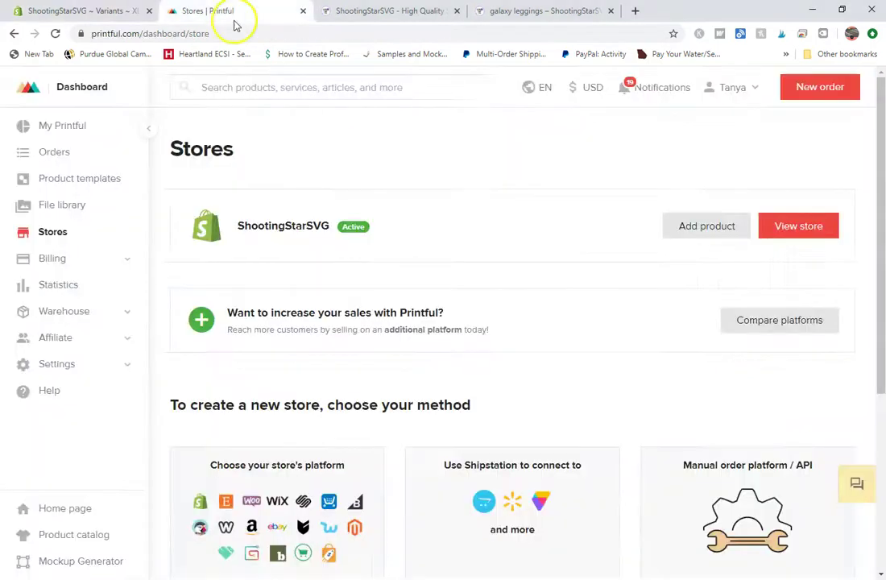
left_click(803, 227)
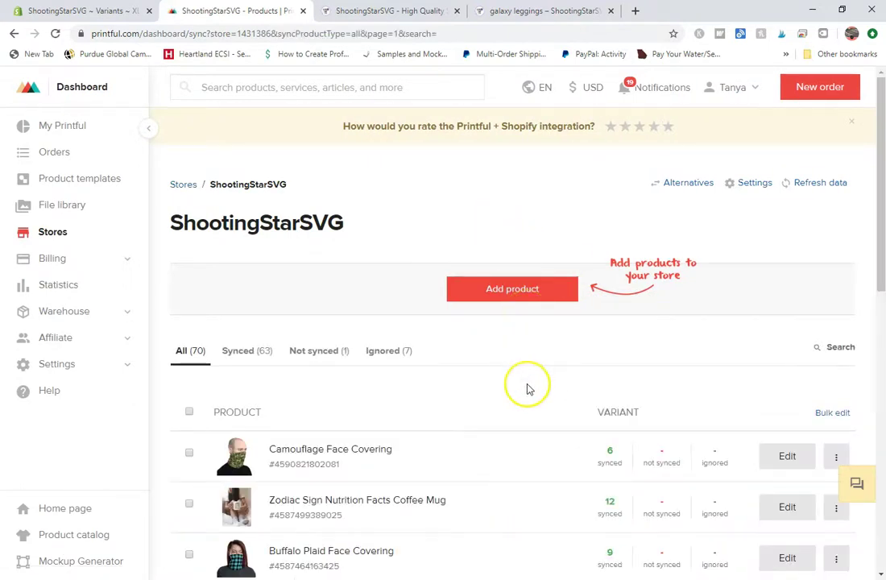
scroll(529, 386, "down", 5)
scroll(529, 389, "down", 3)
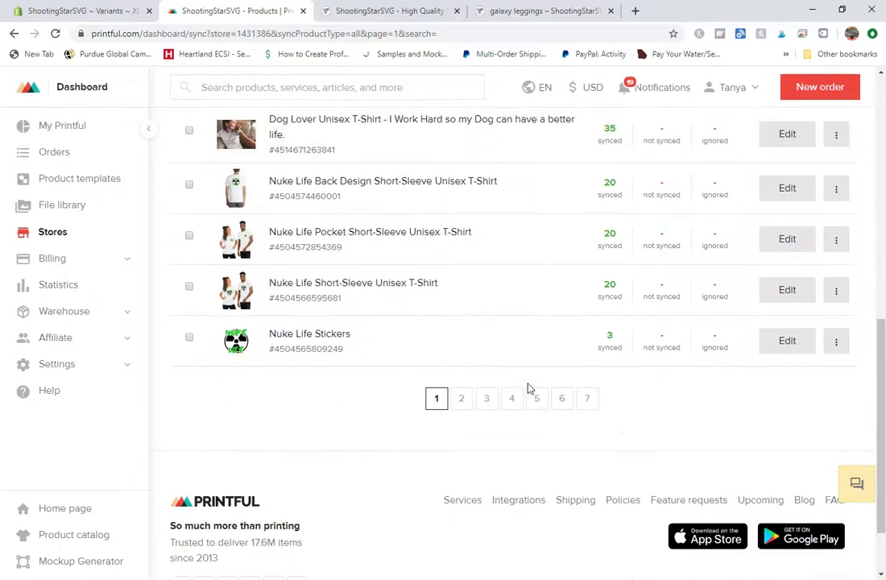
left_click(462, 403)
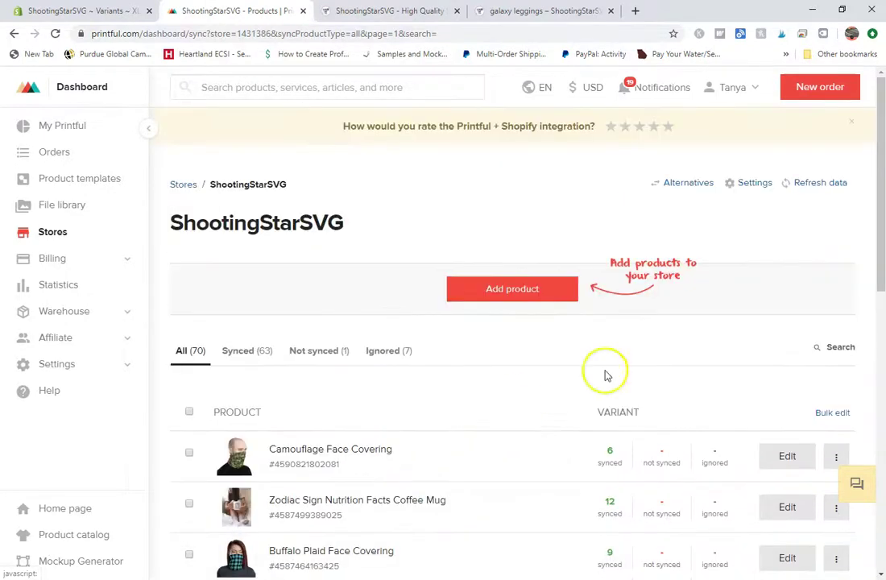
left_click(834, 346)
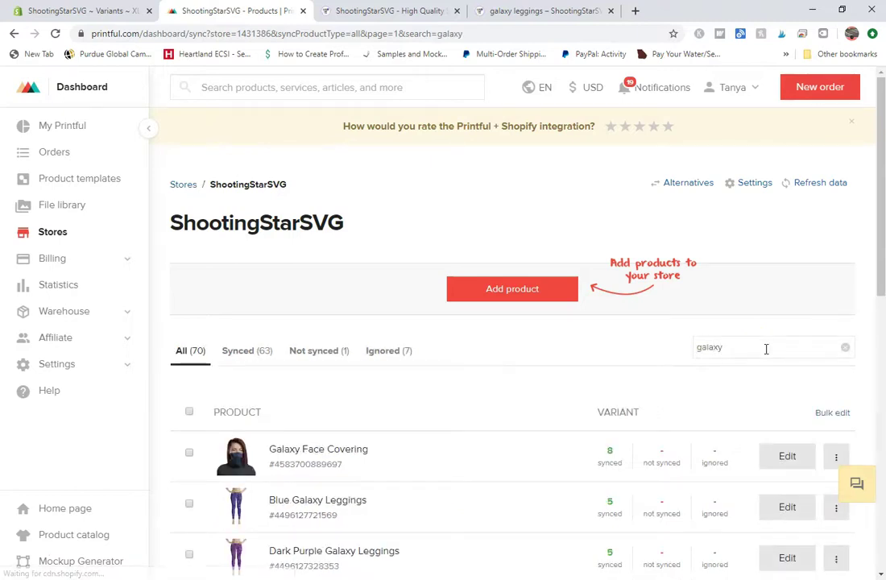
- Switch back to the Shopify admin, return to the Black Galaxy Leggings product and review all its color variants
left_click(81, 11)
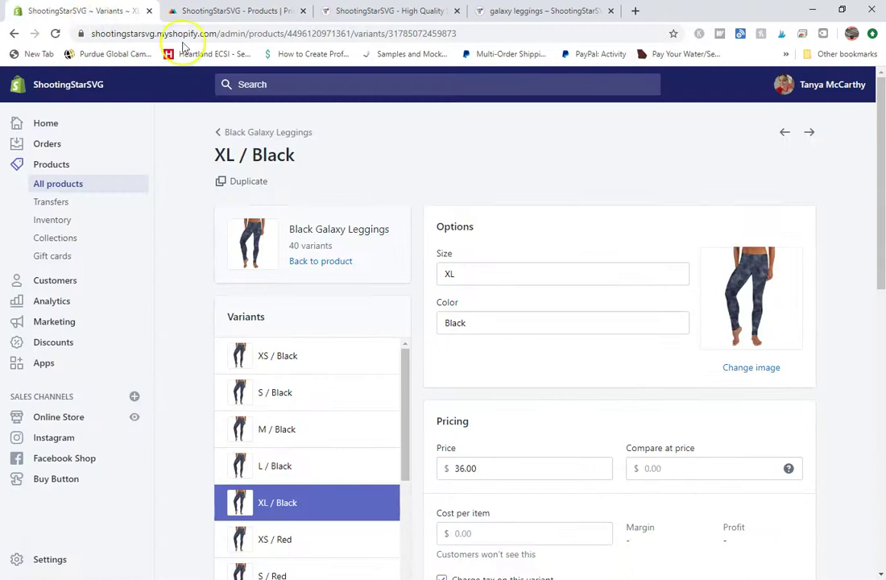
left_click(276, 133)
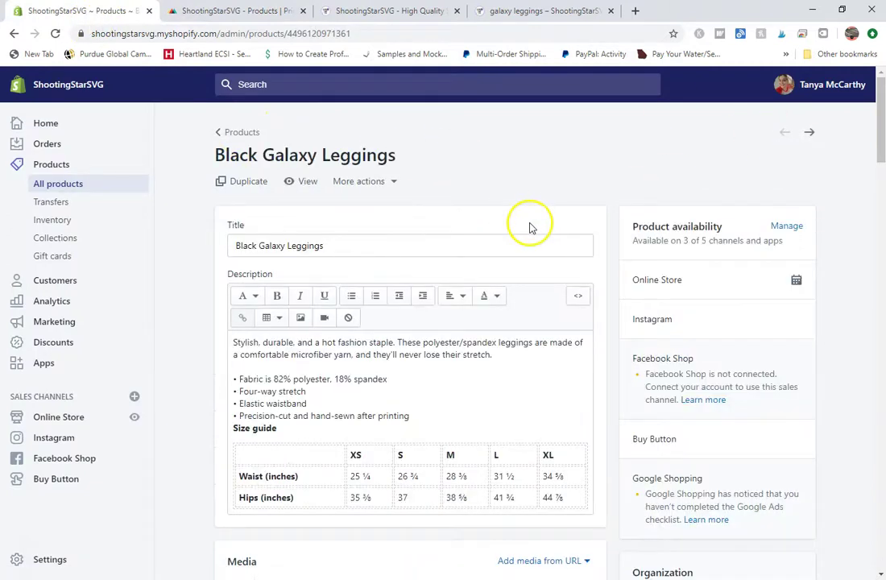
scroll(439, 465, "down", 8)
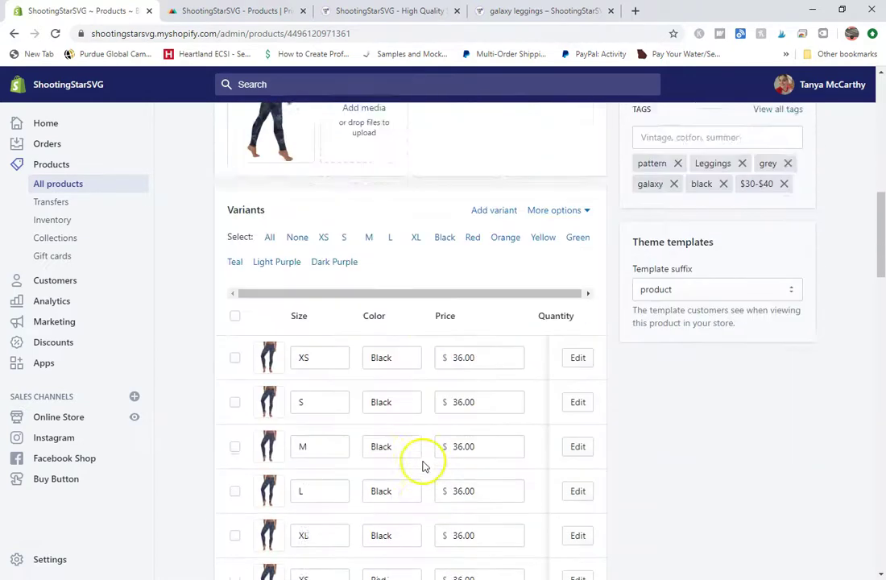
scroll(424, 466, "down", 10)
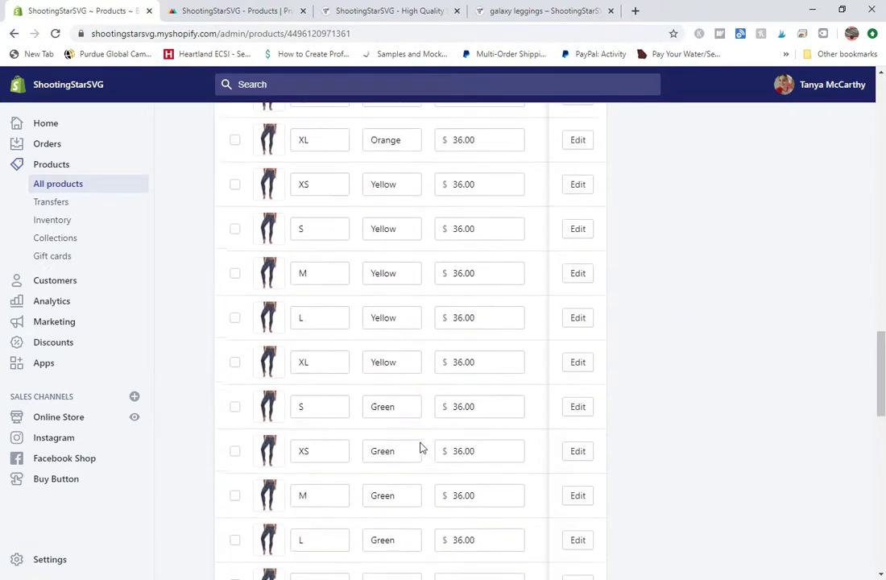
scroll(420, 448, "down", 10)
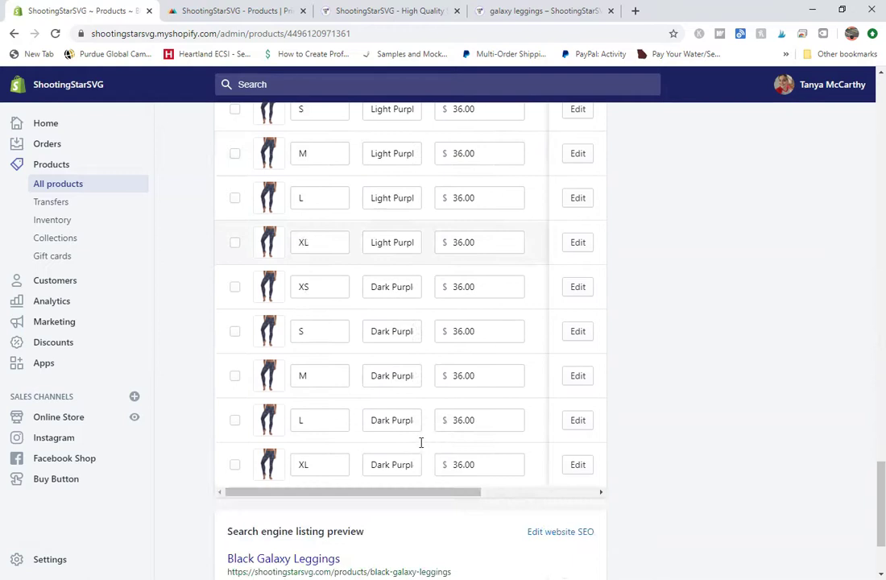
scroll(420, 442, "up", 20)
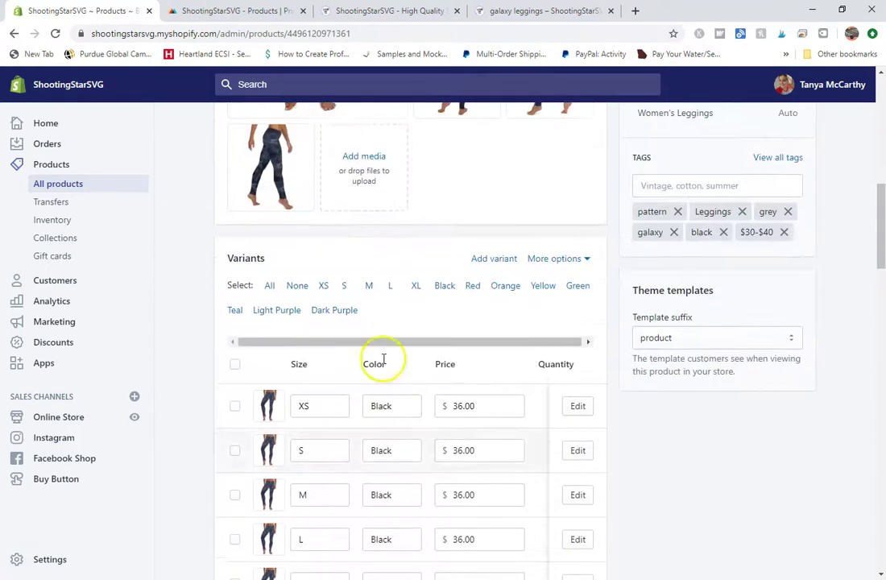
- Switch to Printful, compare the sync status of the galaxy leggings listings and open the Black Galaxy Leggings product
left_click(234, 11)
scroll(459, 474, "down", 5)
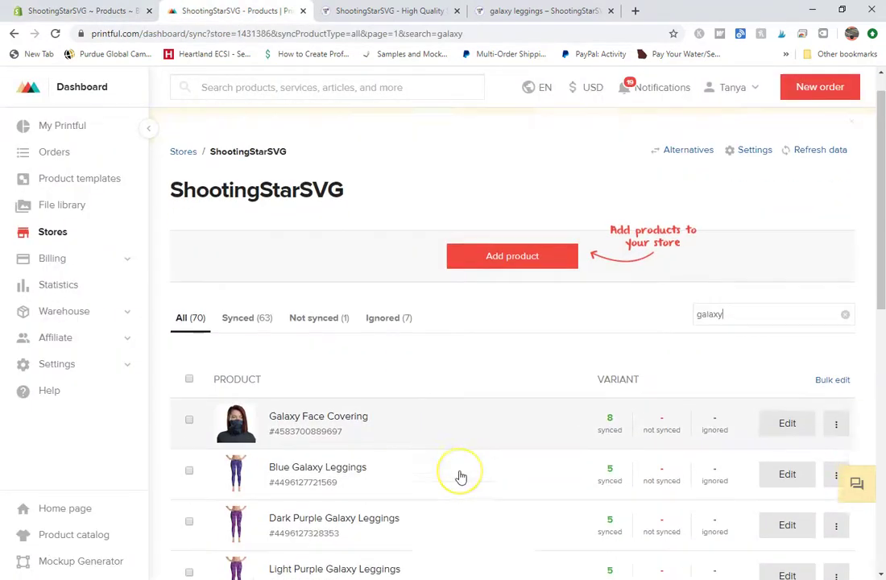
scroll(459, 476, "down", 1)
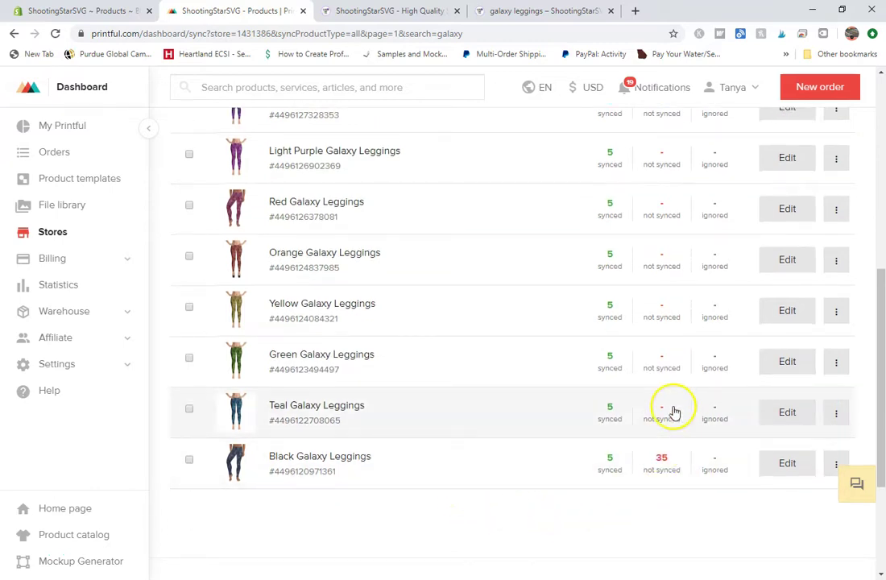
scroll(458, 482, "up", 1)
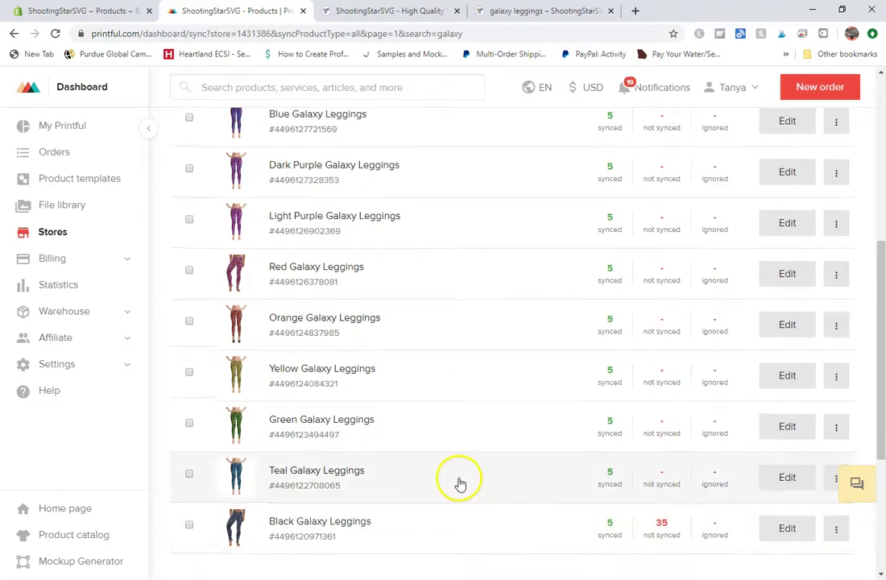
scroll(457, 481, "up", 1)
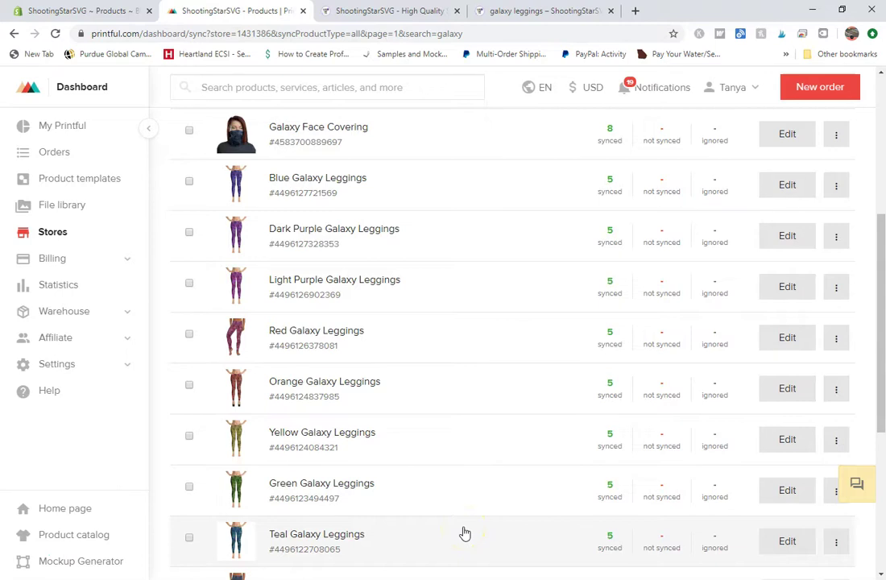
scroll(465, 534, "down", 2)
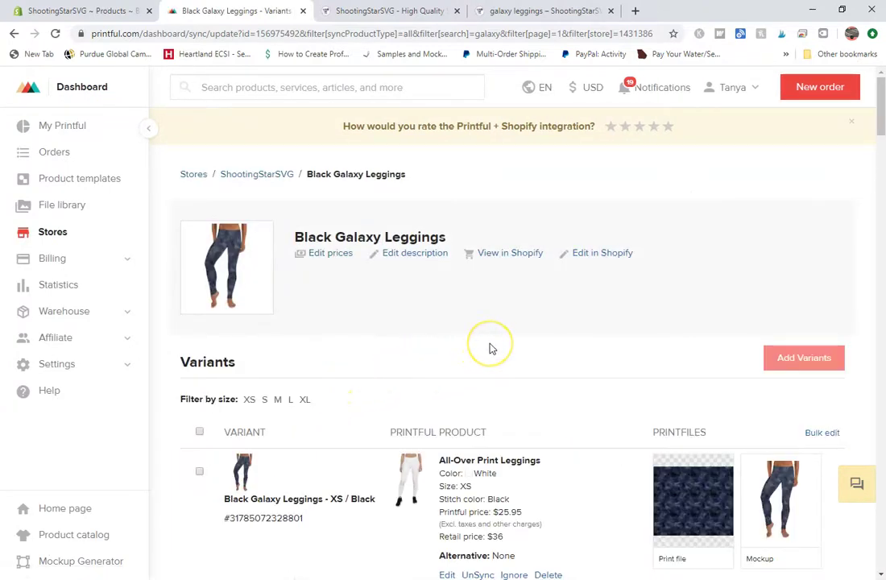
- Look through the Black Galaxy Leggings variants, comparing the synced black sizes with the unsynced color variants
scroll(491, 348, "down", 1)
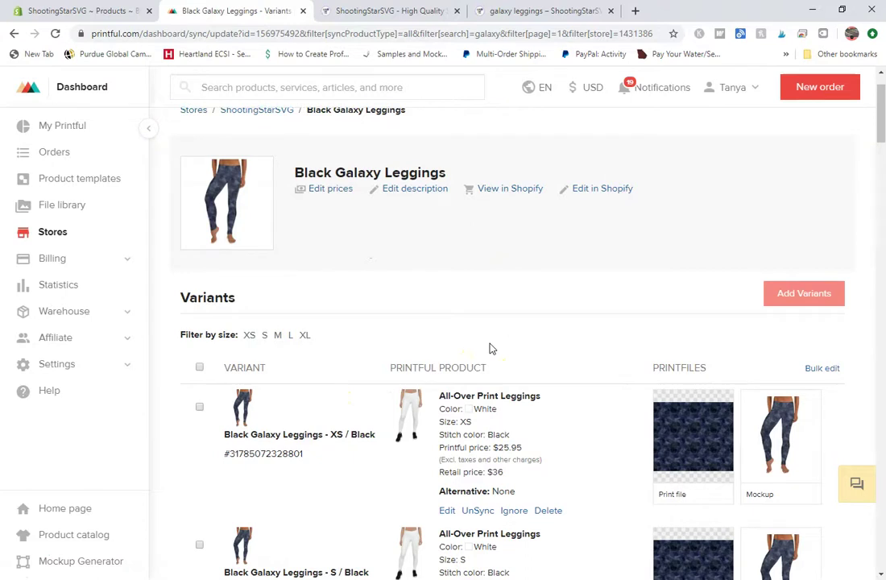
scroll(491, 348, "down", 1)
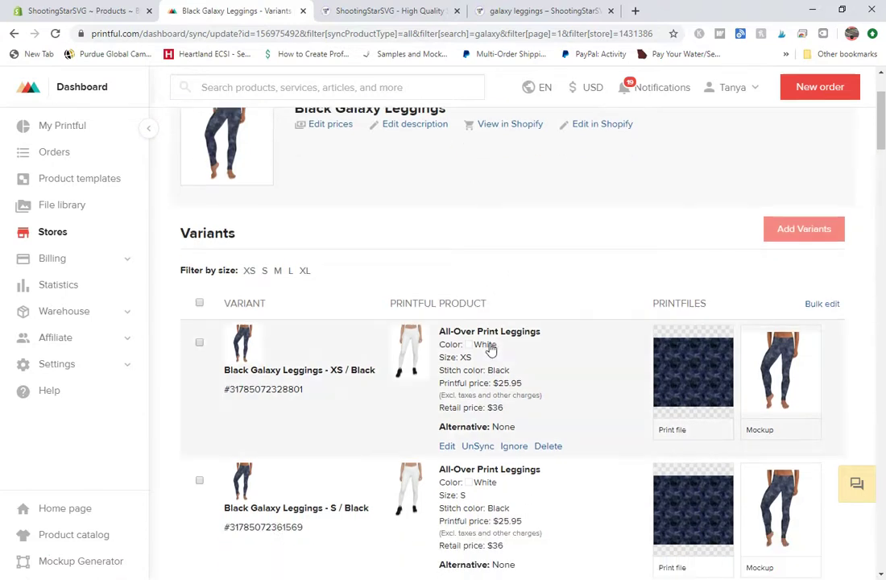
scroll(491, 348, "down", 1)
scroll(491, 348, "down", 7)
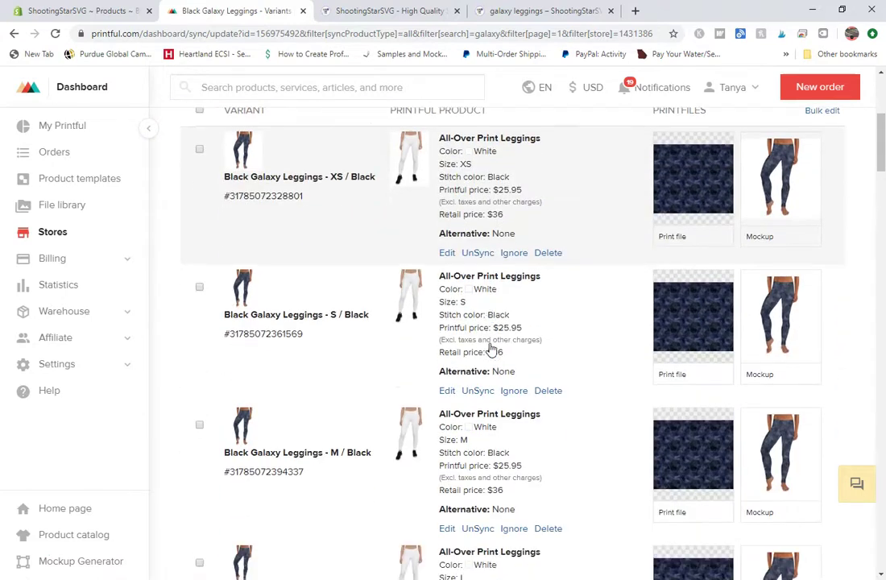
scroll(491, 348, "down", 3)
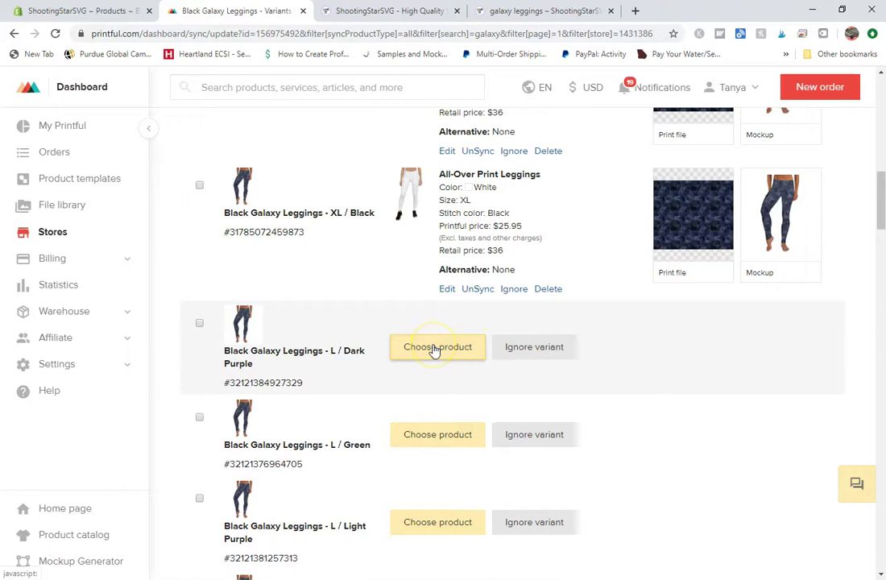
scroll(434, 351, "up", 10)
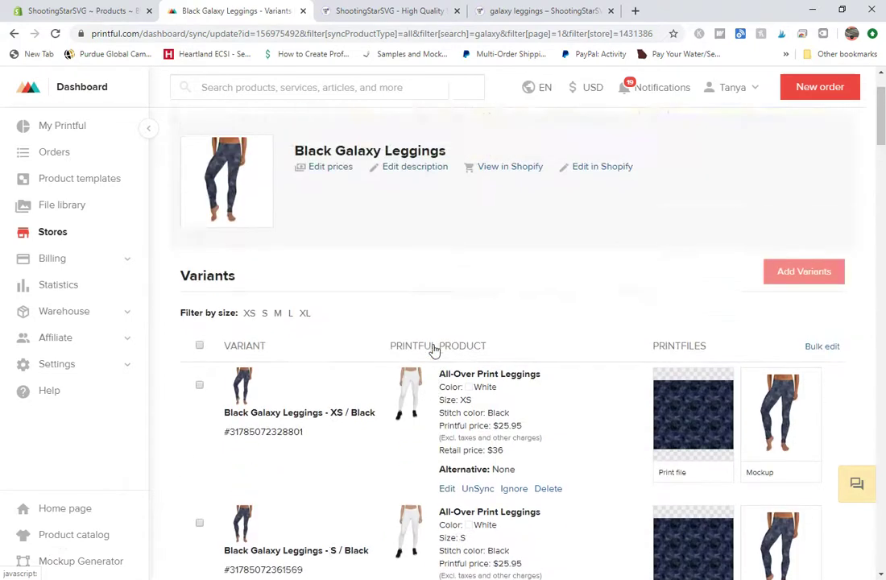
scroll(433, 351, "down", 1)
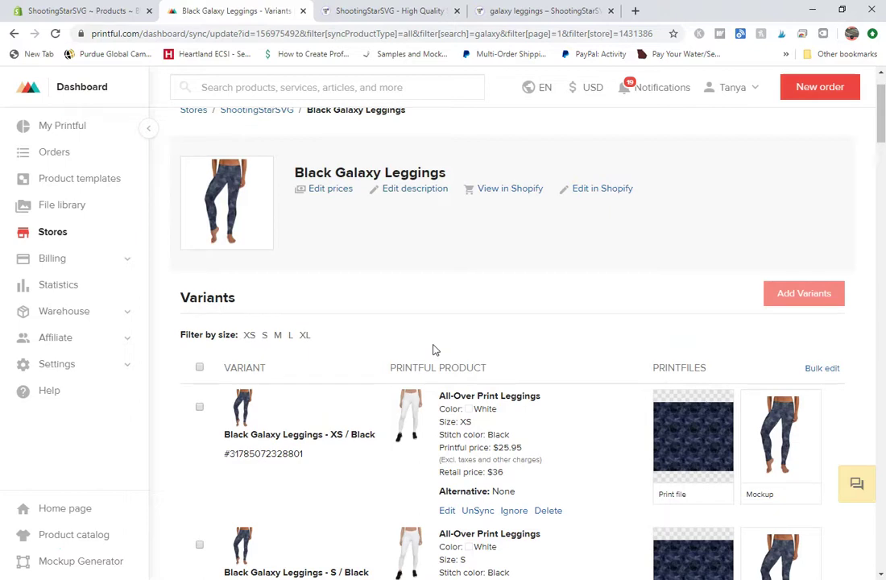
- Sync the L / Dark Purple variant to the already synced Dark Purple Galaxy Leggings - L, searching the synced items for "purple galaxy"
scroll(433, 350, "down", 12)
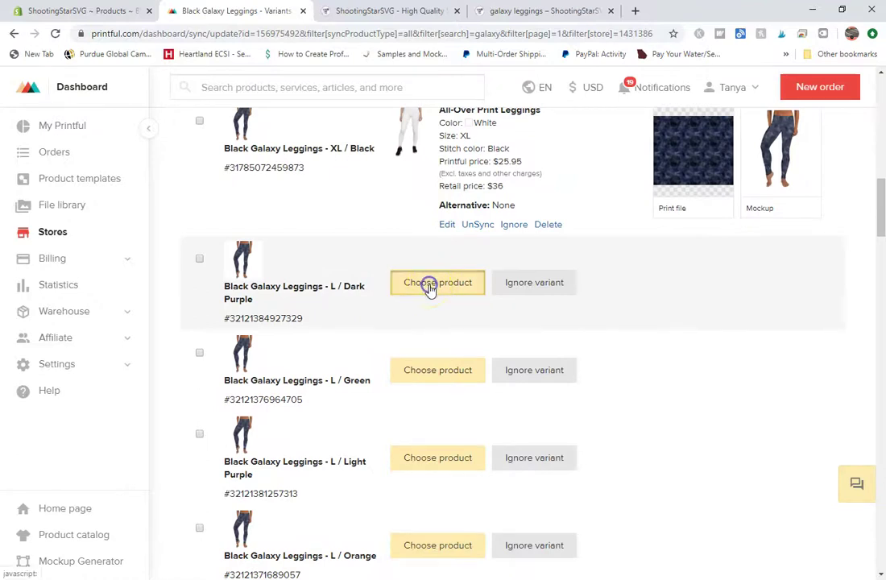
left_click(430, 287)
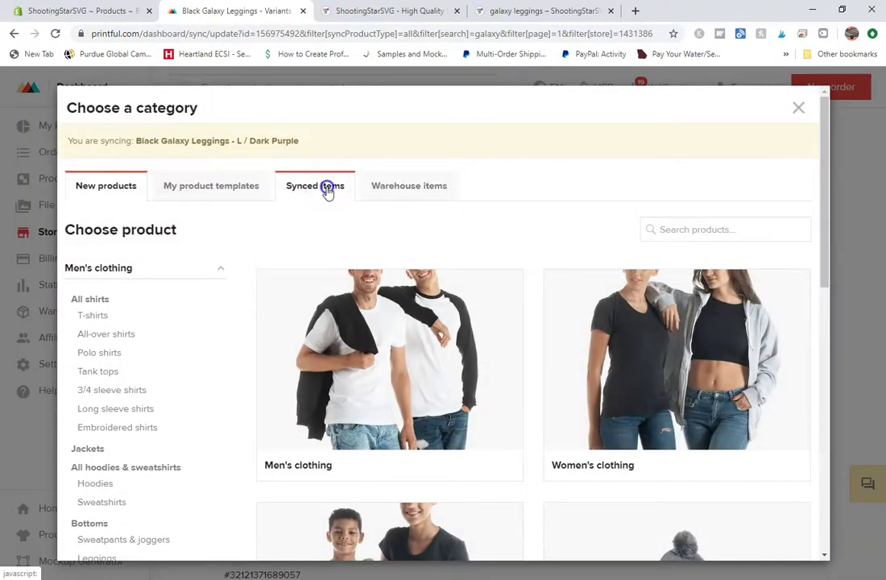
left_click(328, 189)
left_click(661, 231)
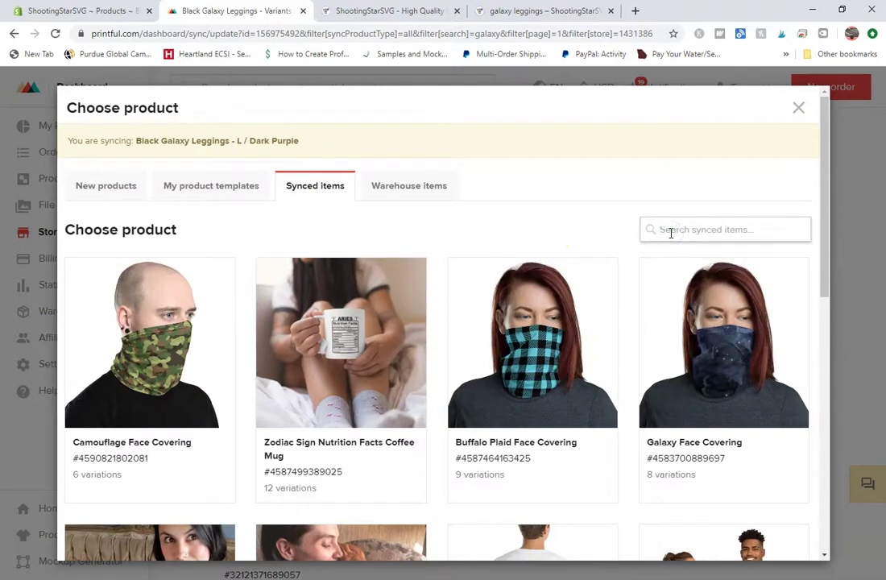
type("g")
key("BackSpace")
type("purple galaxy")
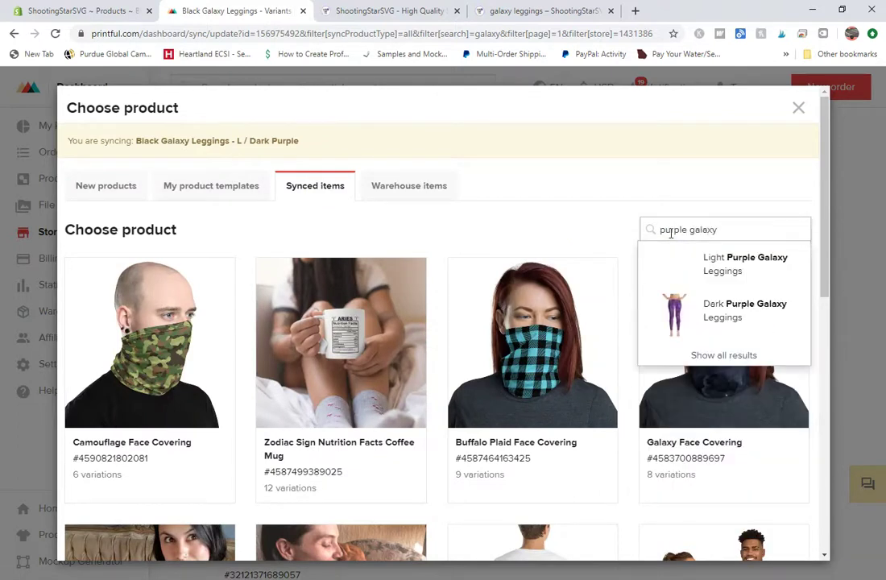
left_click(707, 326)
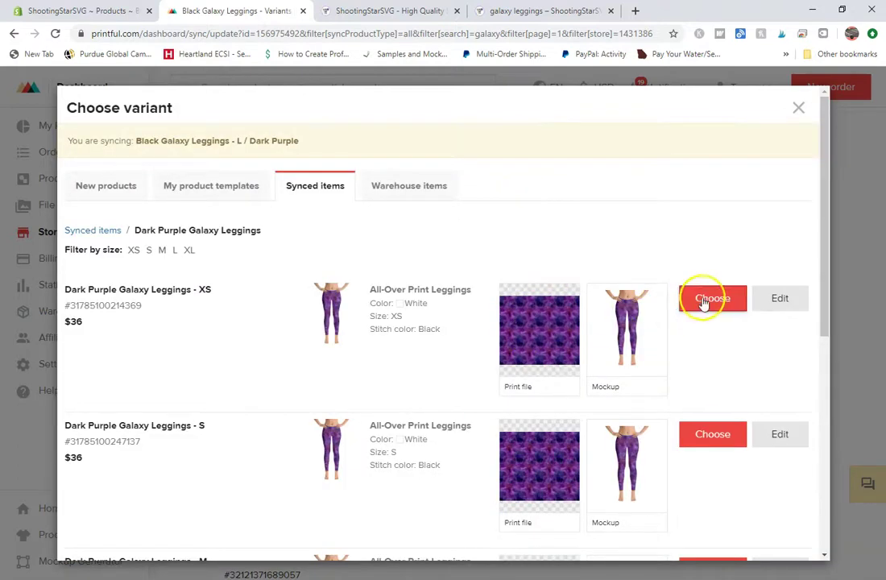
scroll(356, 301, "down", 5)
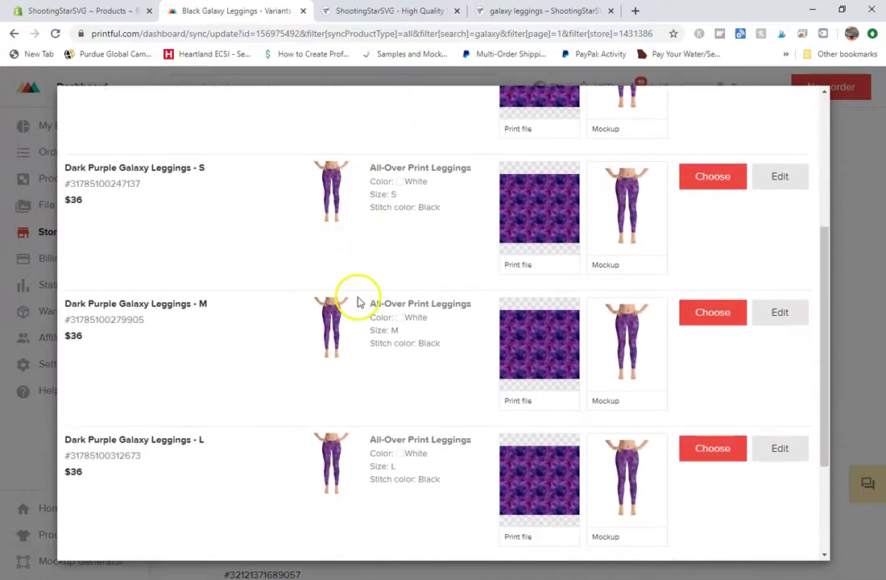
left_click(697, 327)
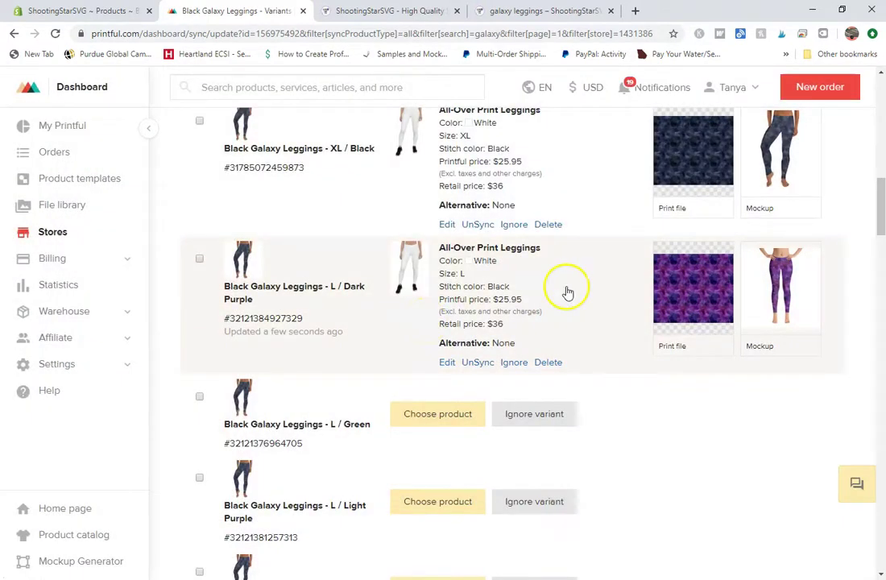
- Sync the L / Green variant to the already synced Green Galaxy Leggings - L item
left_click(415, 419)
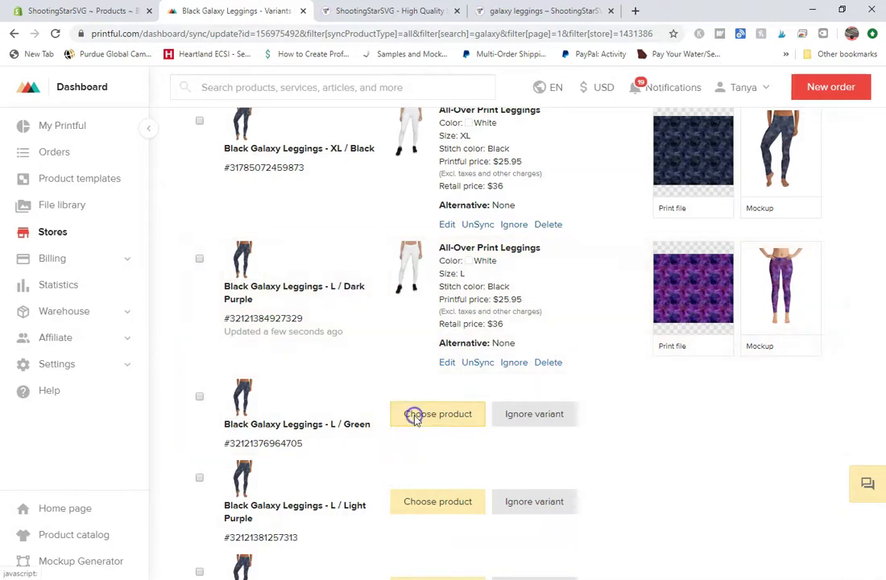
left_click(323, 190)
left_click(755, 229)
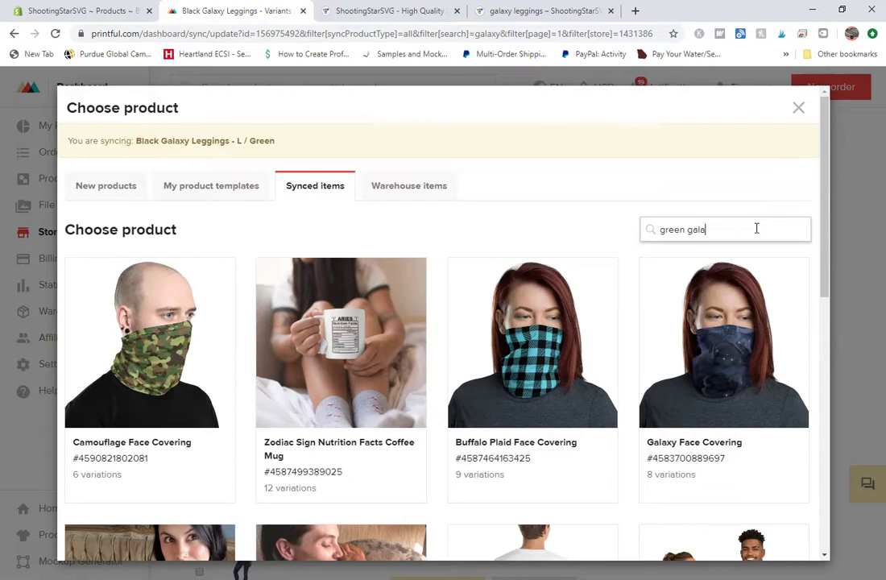
left_click(749, 258)
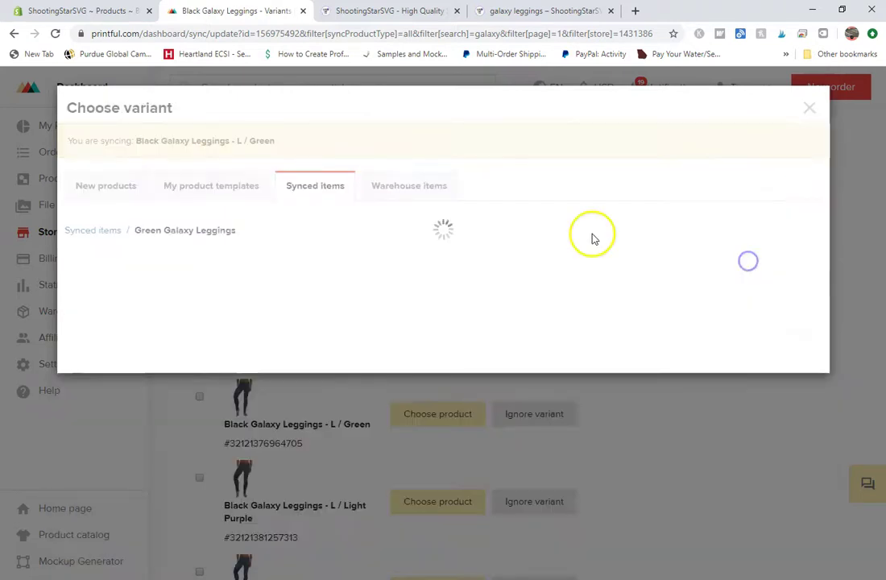
scroll(394, 346, "down", 5)
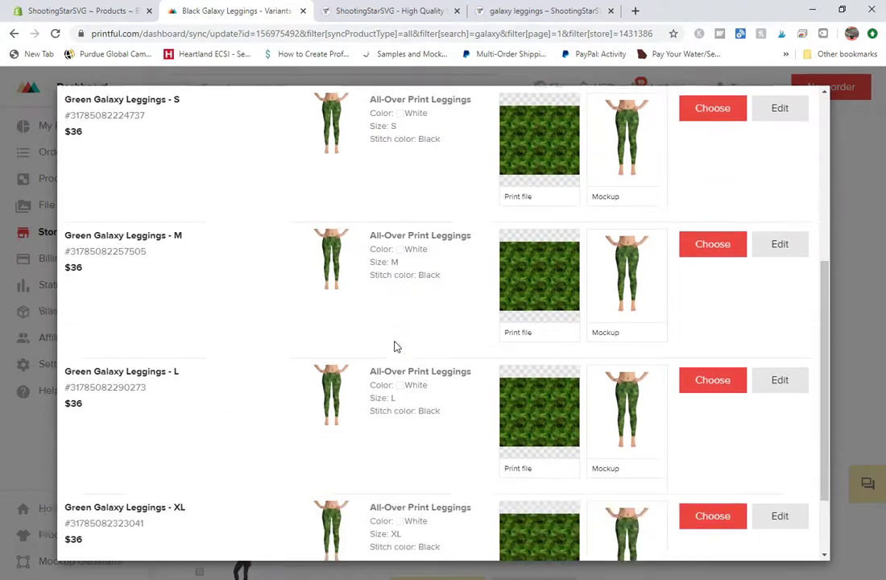
left_click(704, 320)
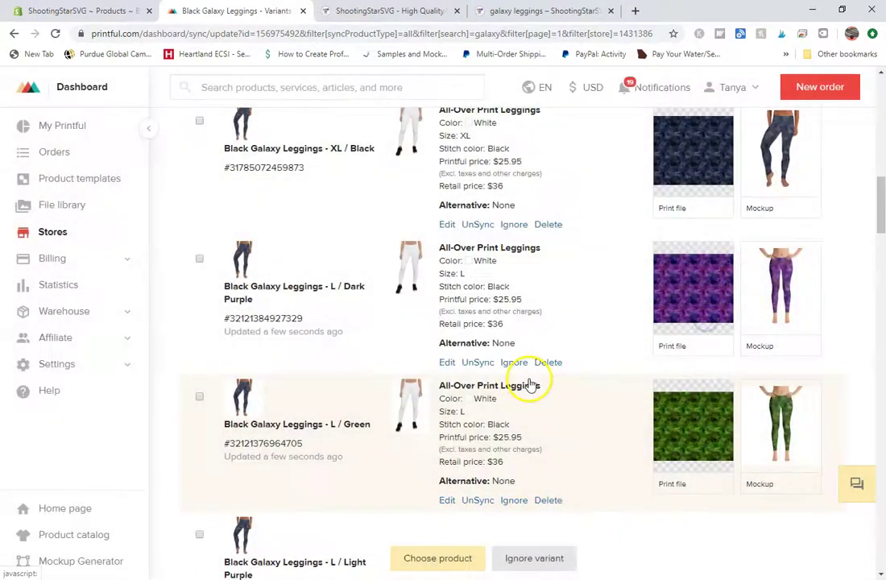
- Sync the L / Light Purple variant to the synced Light Purple Galaxy Leggings - L, searching the synced items for "light purple"
scroll(530, 381, "down", 3)
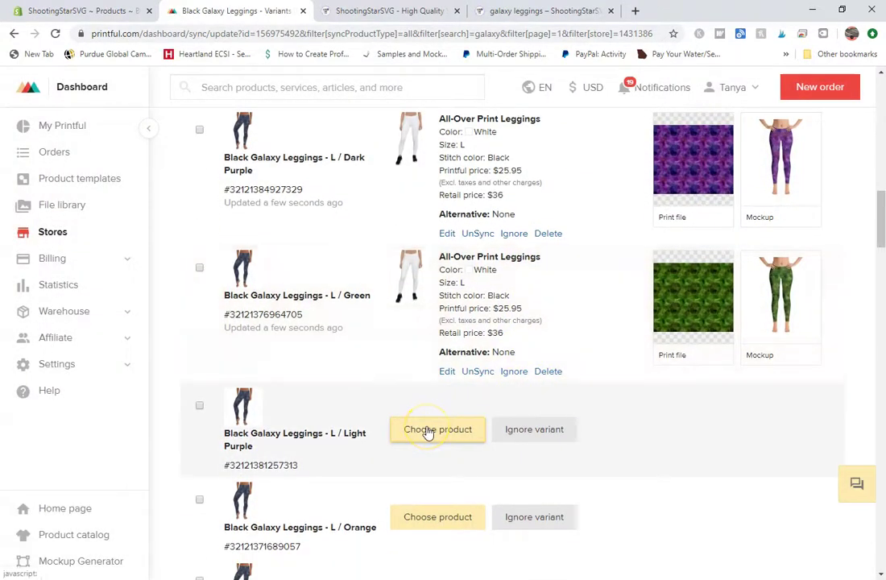
left_click(428, 430)
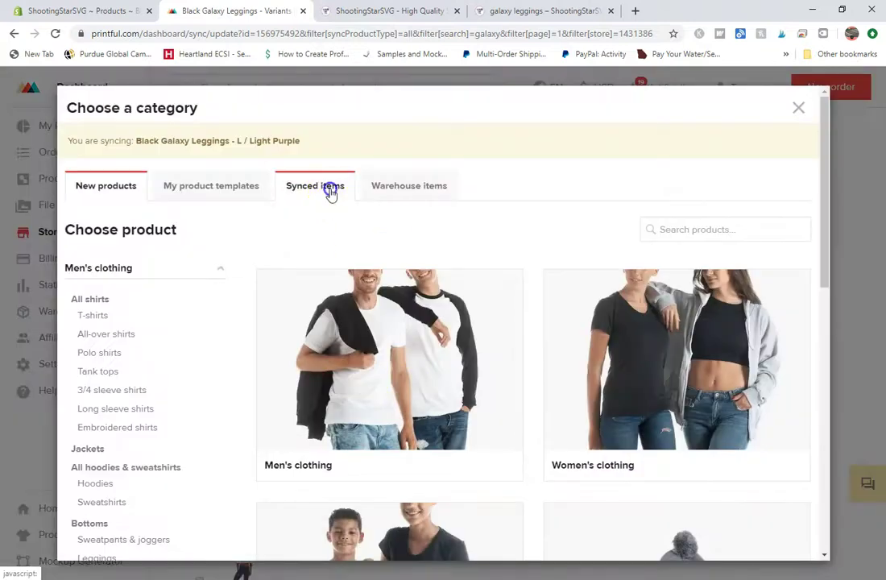
left_click(329, 191)
left_click(705, 228)
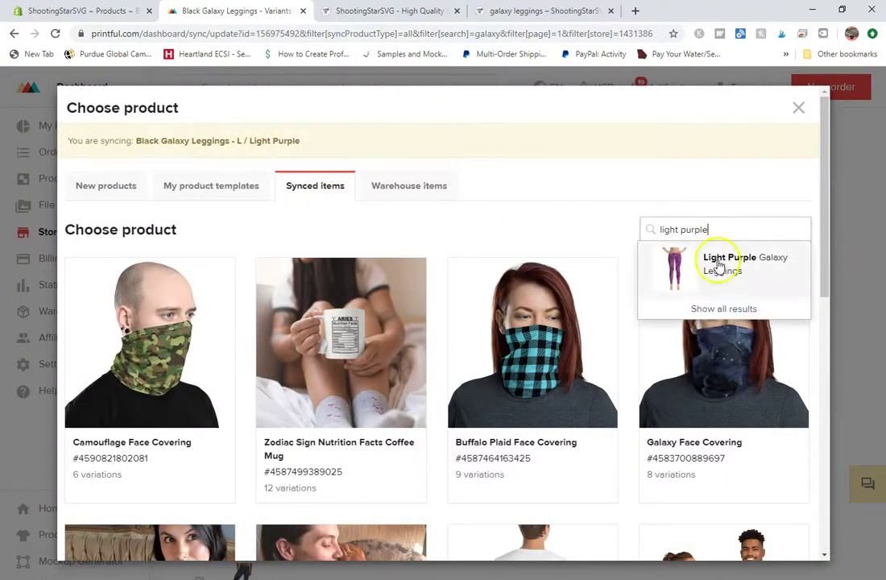
left_click(717, 262)
scroll(362, 321, "down", 3)
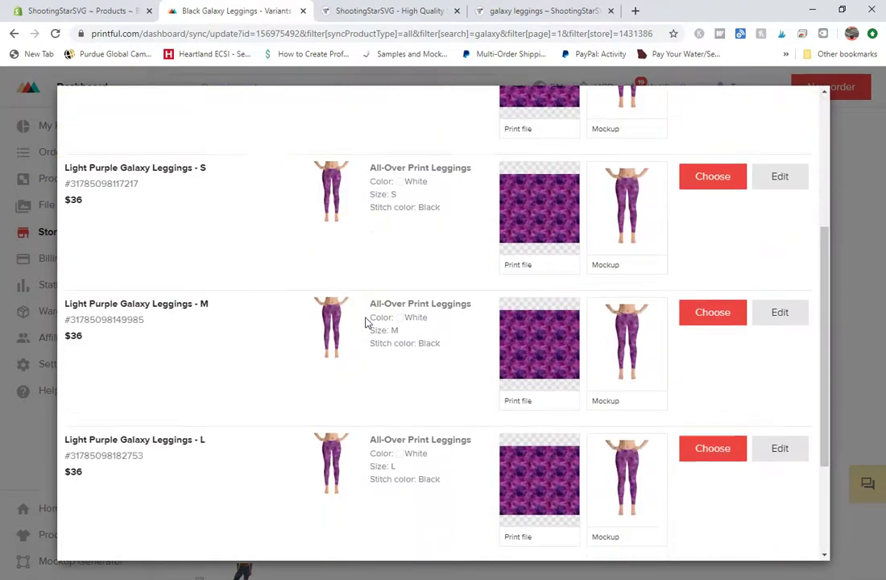
scroll(366, 322, "down", 1)
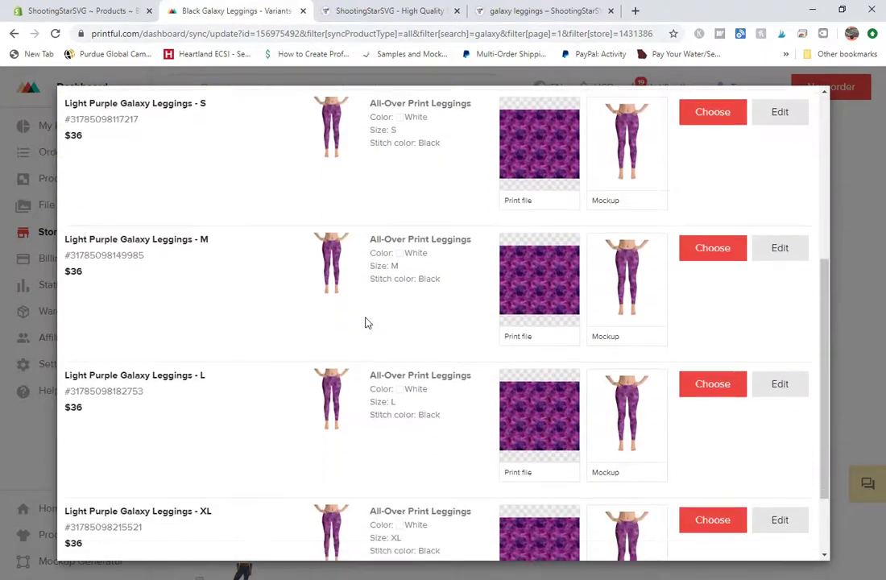
left_click(688, 387)
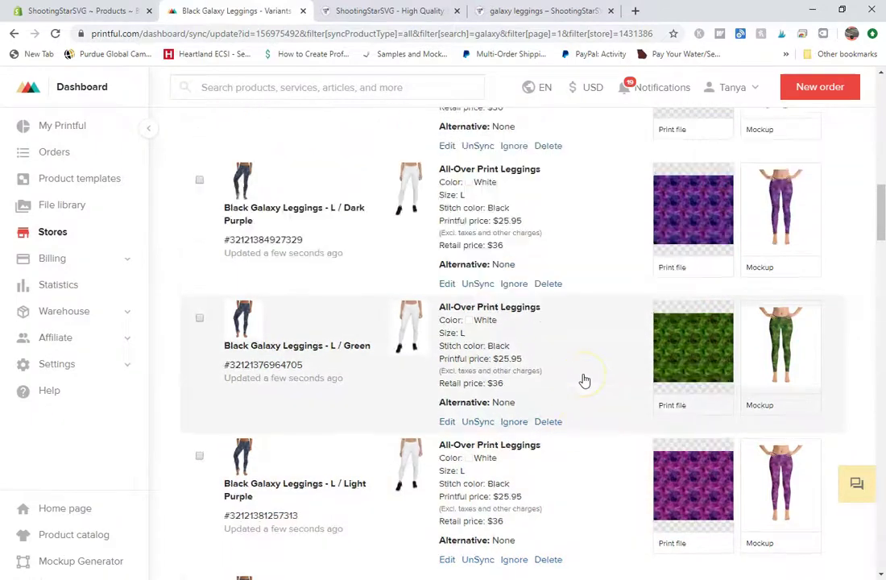
- Filter the product's variants by size XS, S and L in turn and review the synced variants in each size
scroll(584, 380, "up", 7)
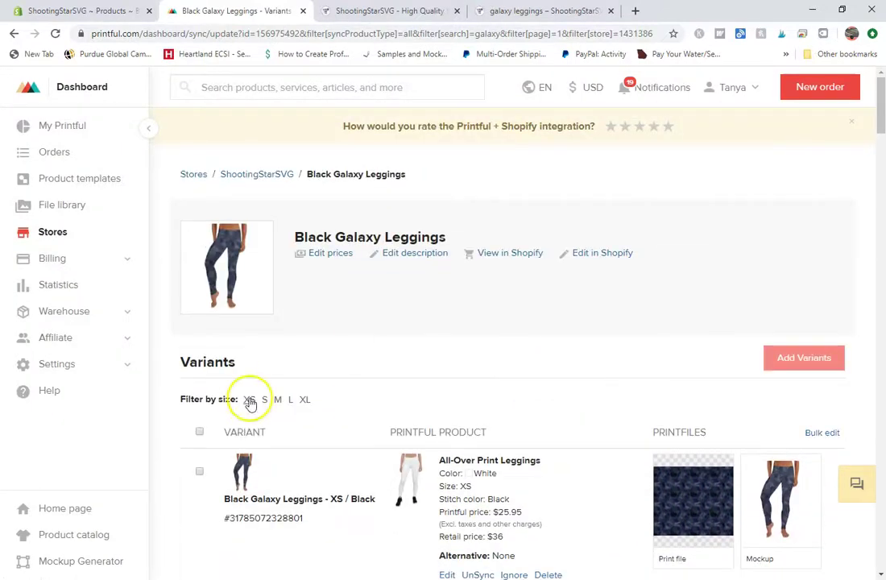
left_click(249, 399)
scroll(509, 364, "down", 3)
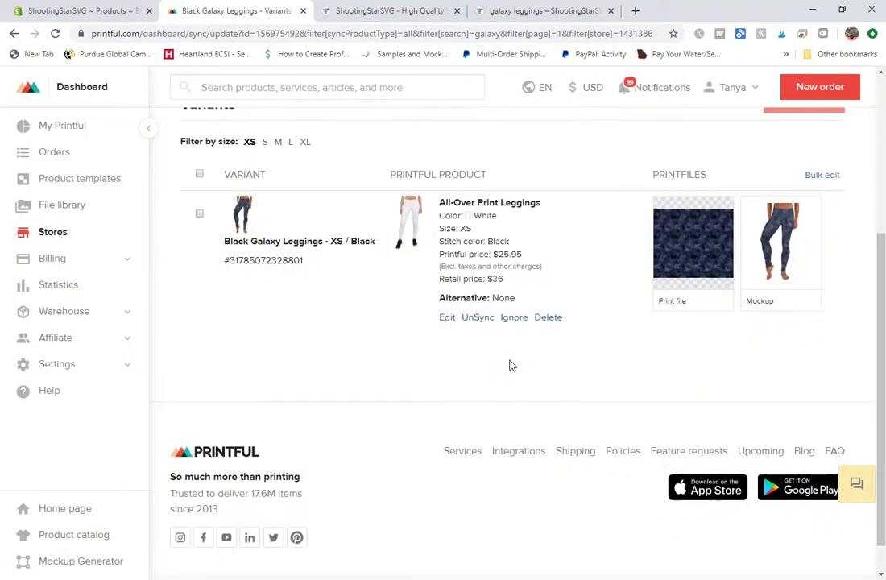
left_click(266, 142)
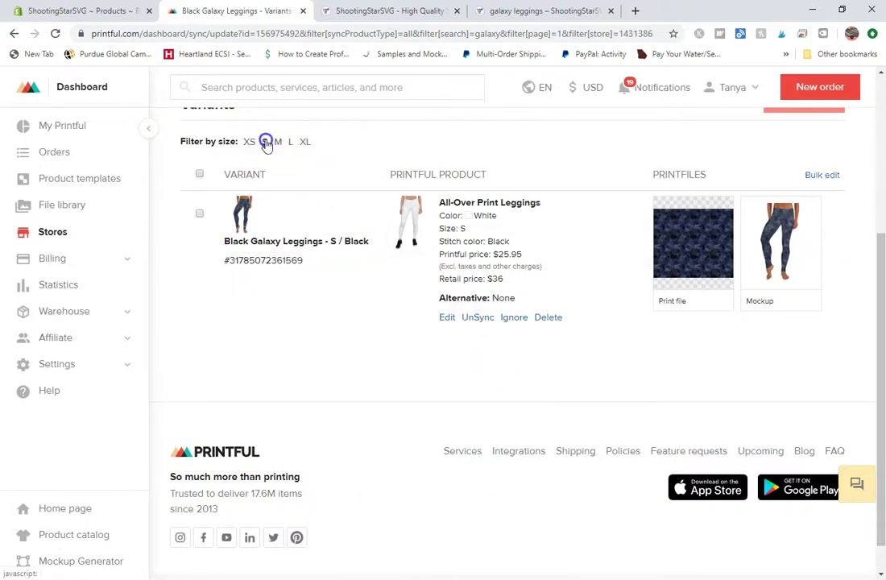
left_click(291, 141)
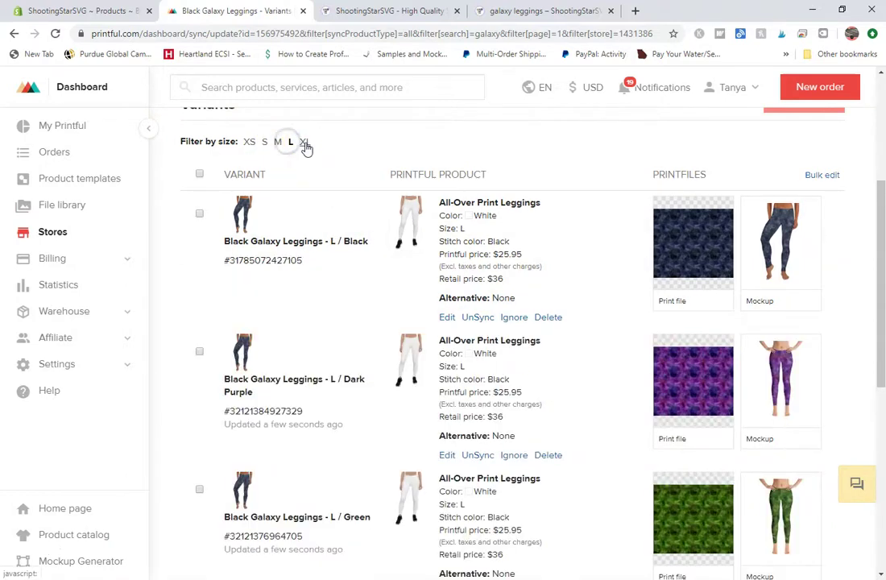
scroll(358, 294, "down", 5)
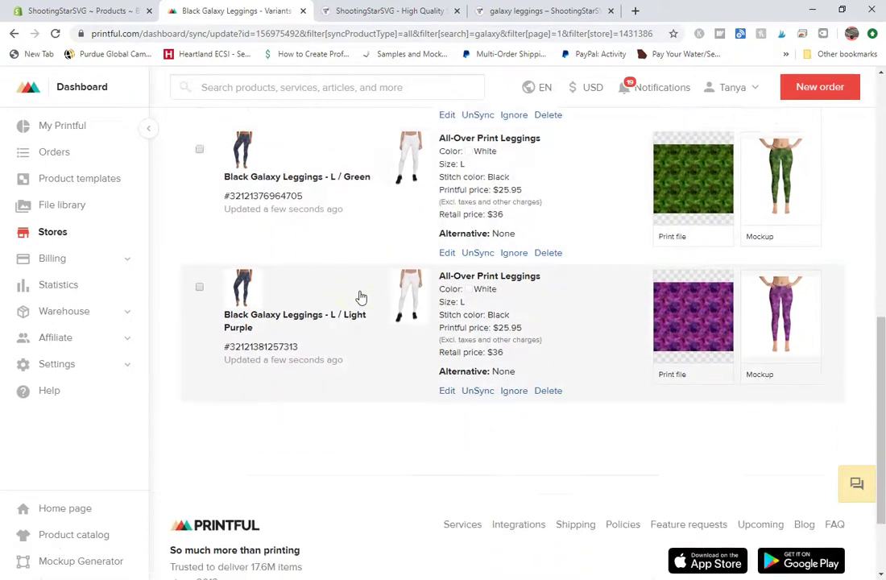
scroll(359, 296, "up", 5)
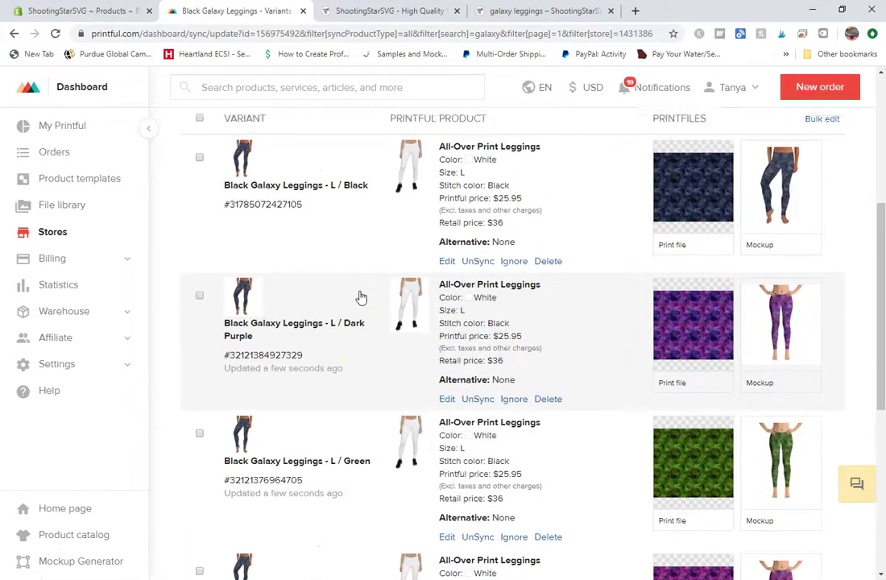
- Filter the product's variants by size XL and review the listed variants
left_click(305, 207)
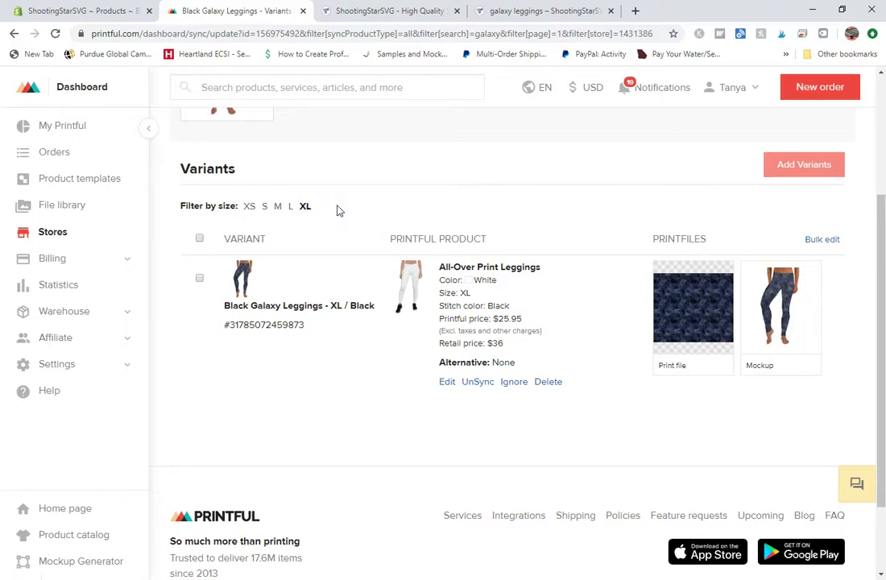
scroll(266, 253, "up", 3)
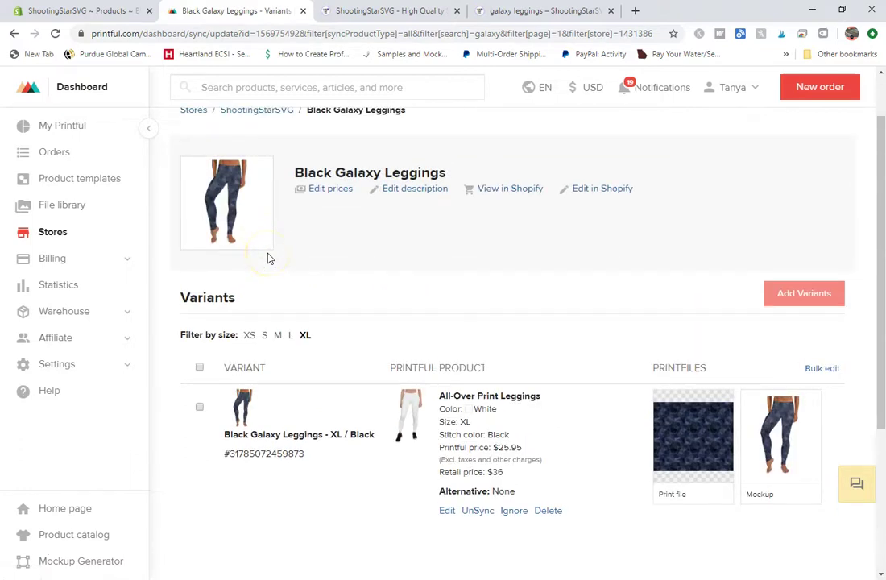
scroll(270, 253, "down", 1)
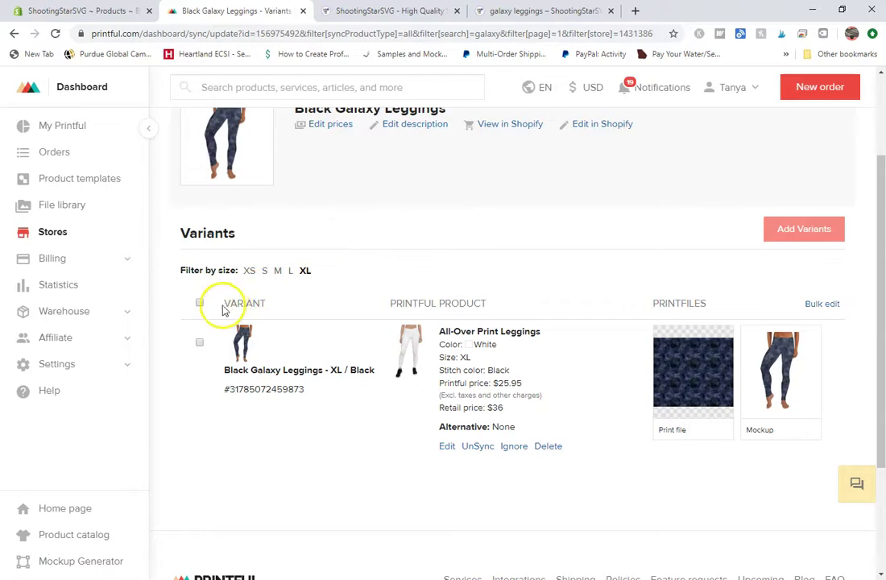
- Clear the size filter and sync the L / Orange variant to the synced Orange Galaxy Leggings - L, searching the synced items for "orange"
left_click(306, 270)
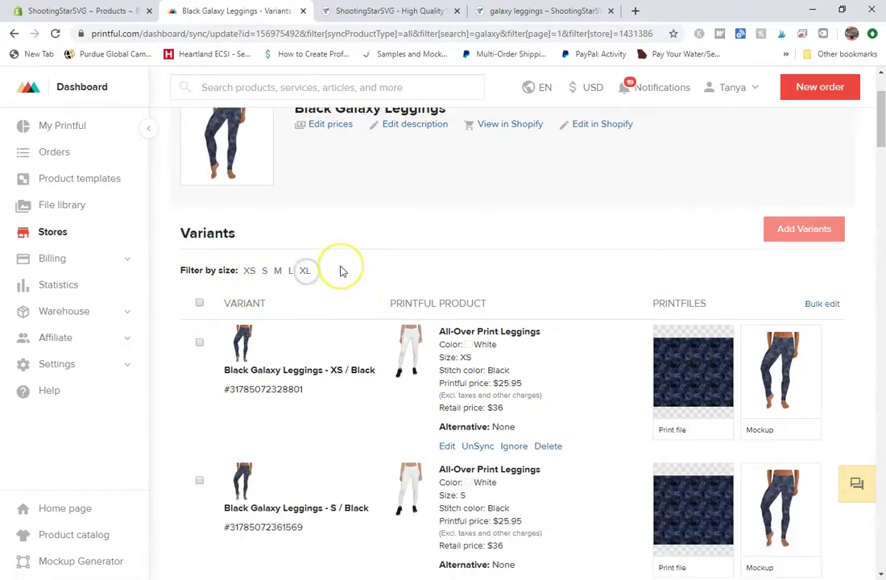
scroll(340, 271, "down", 12)
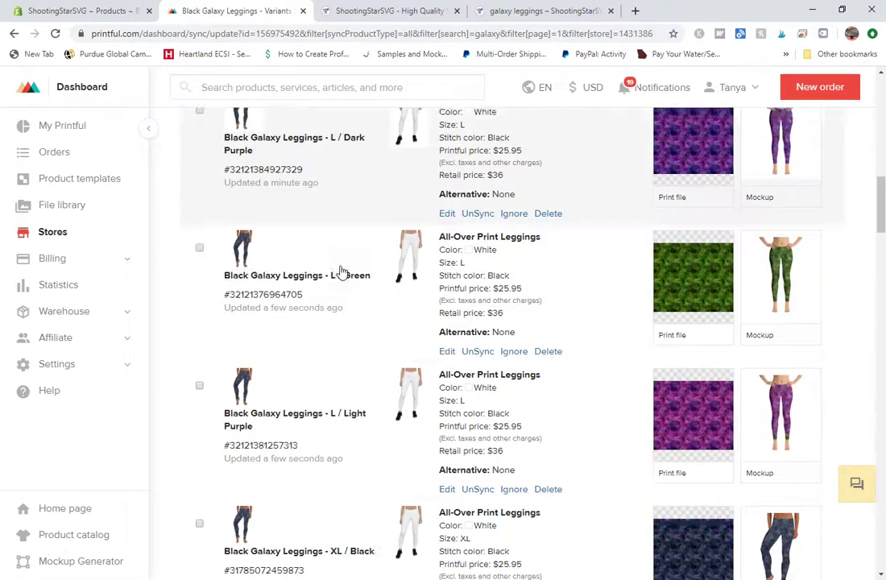
scroll(340, 271, "down", 2)
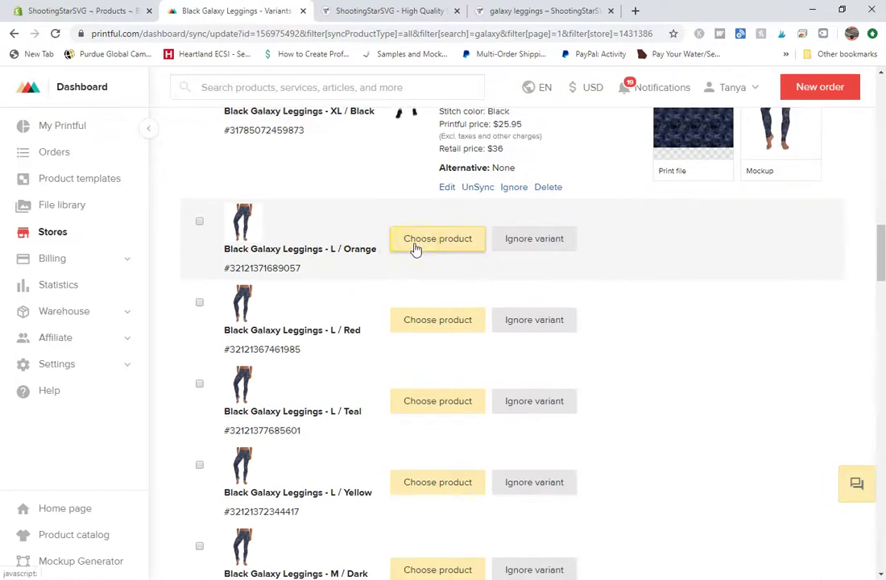
left_click(415, 250)
left_click(309, 193)
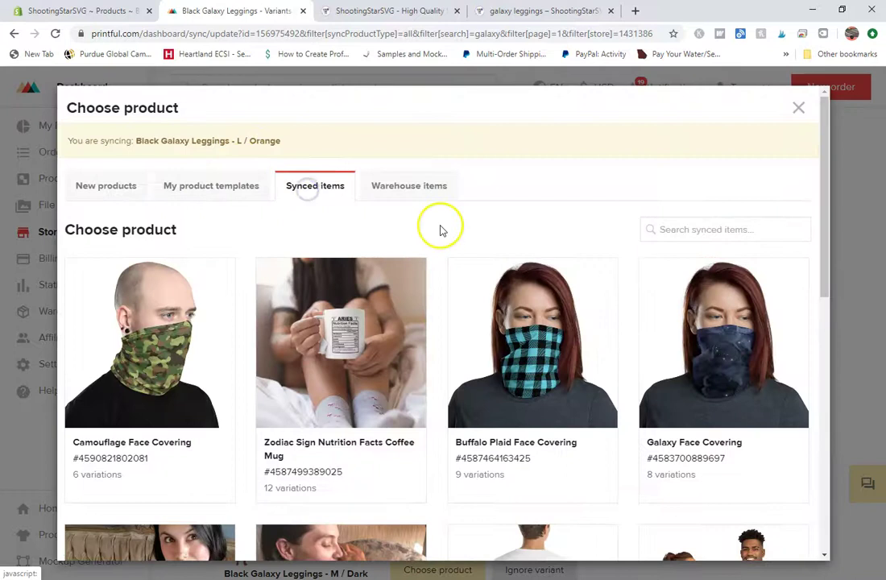
left_click(699, 230)
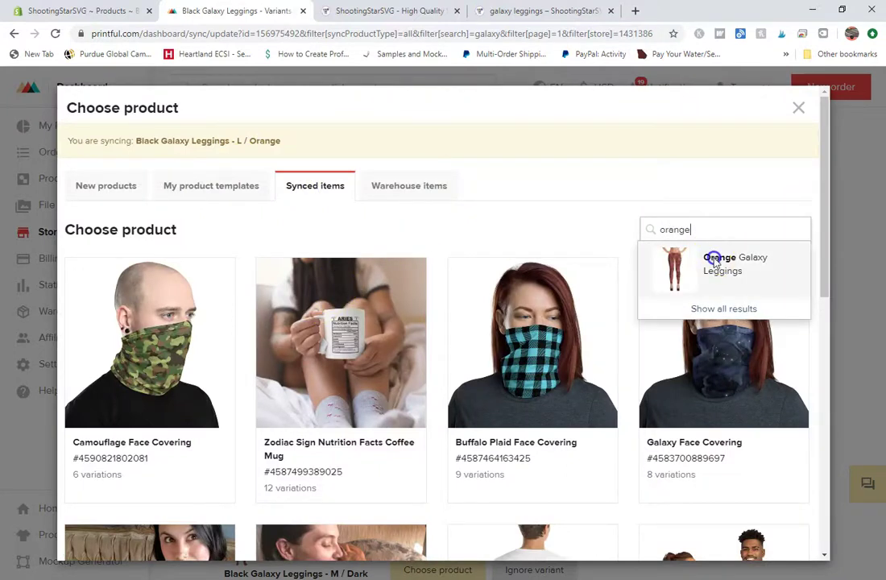
left_click(698, 256)
scroll(540, 263, "down", 4)
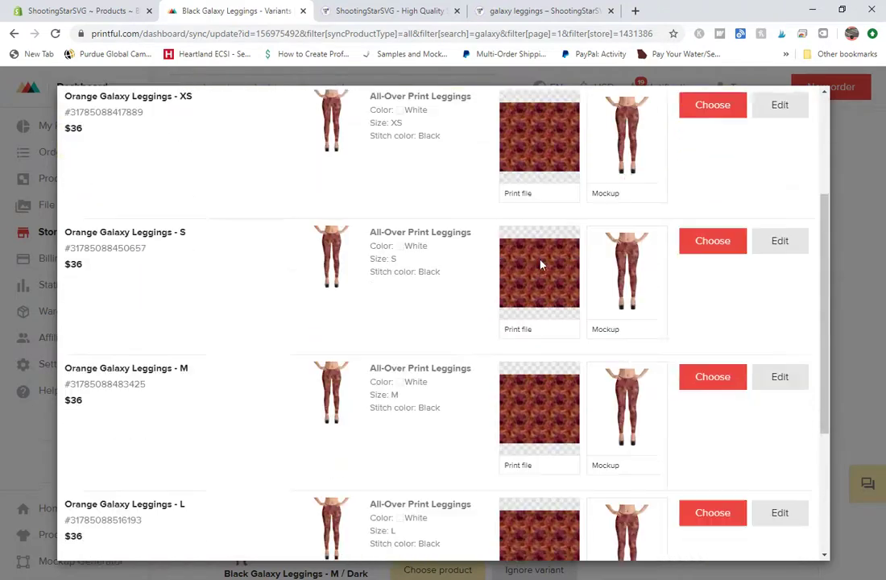
left_click(714, 383)
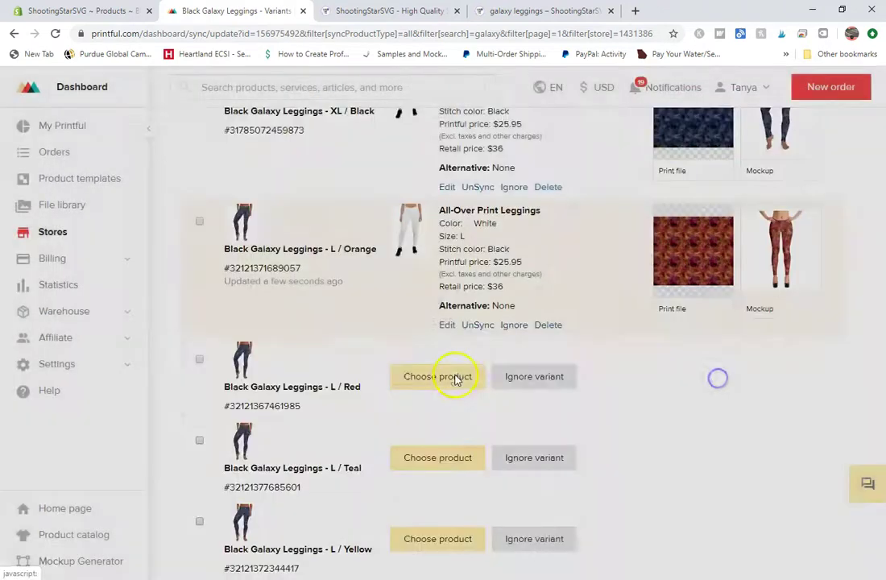
- Open the product selection for the L / Red variant
left_click(439, 378)
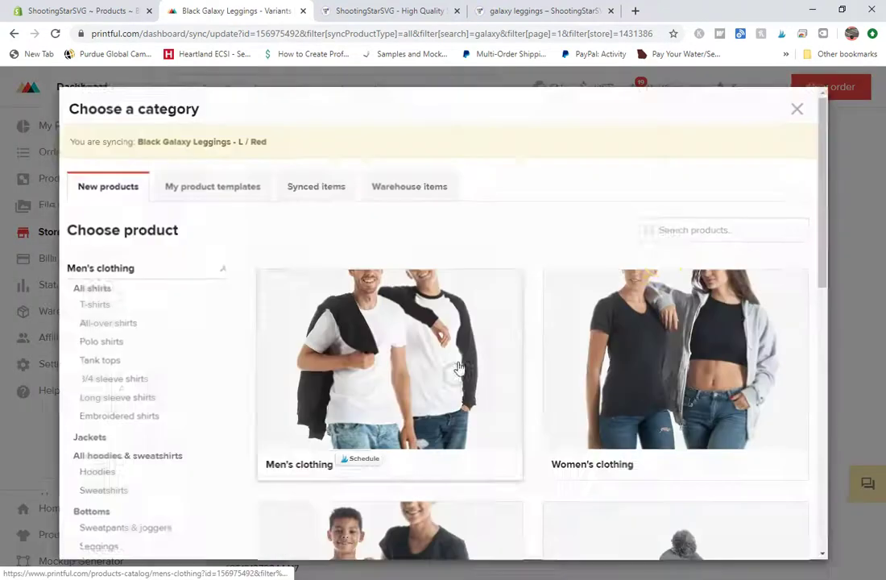
left_click(715, 232)
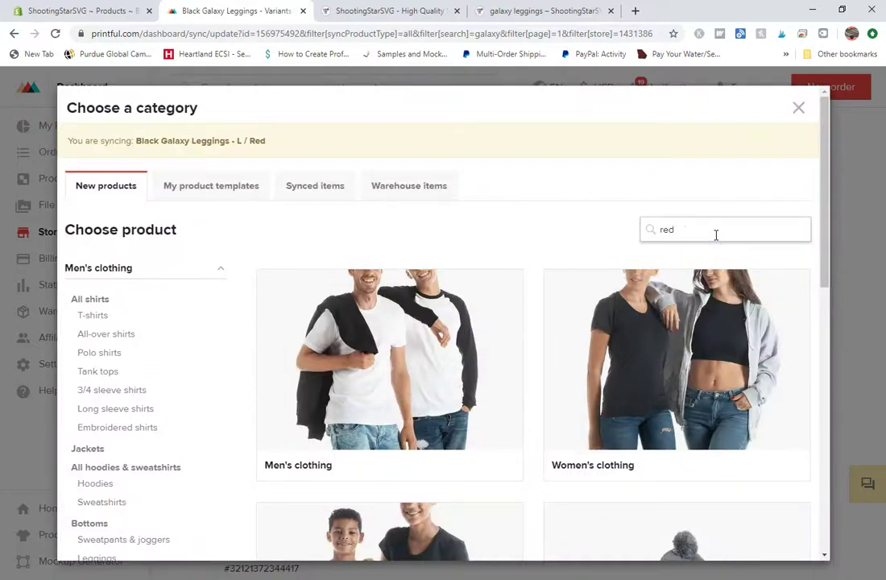
type("red")
key("BackSpace")
key("BackSpace")
key("BackSpace")
- Sync the L / Red variant to the synced Red Galaxy Leggings - L, searching the synced items for "red"
left_click(336, 190)
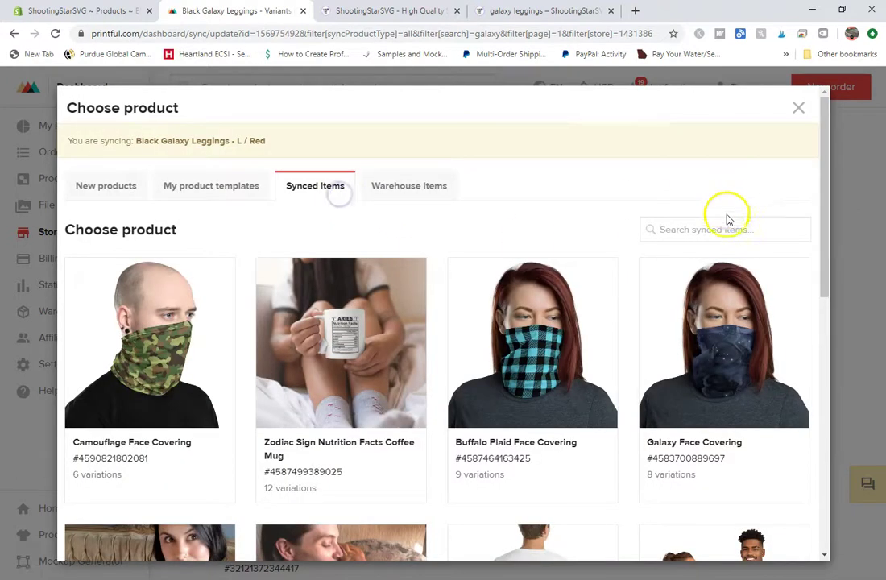
left_click(727, 229)
type("red")
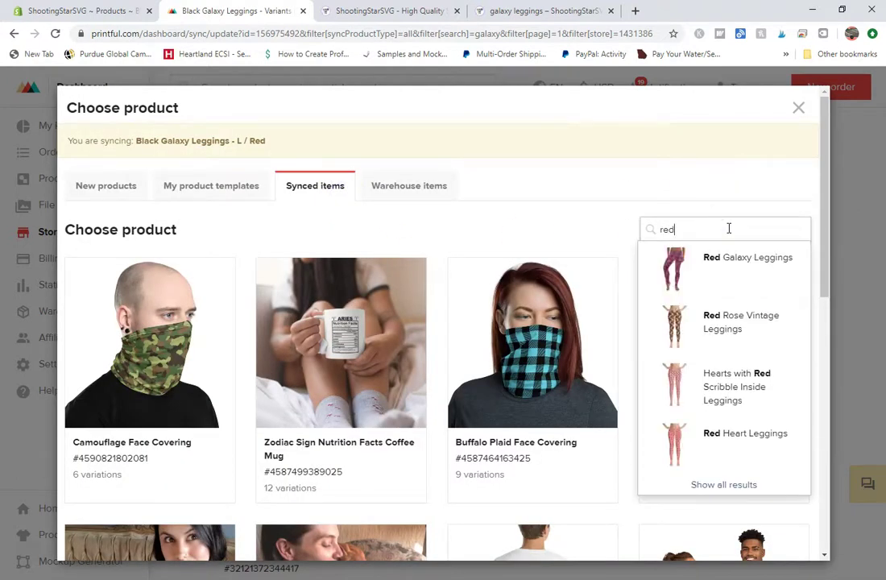
left_click(727, 261)
scroll(495, 330, "down", 5)
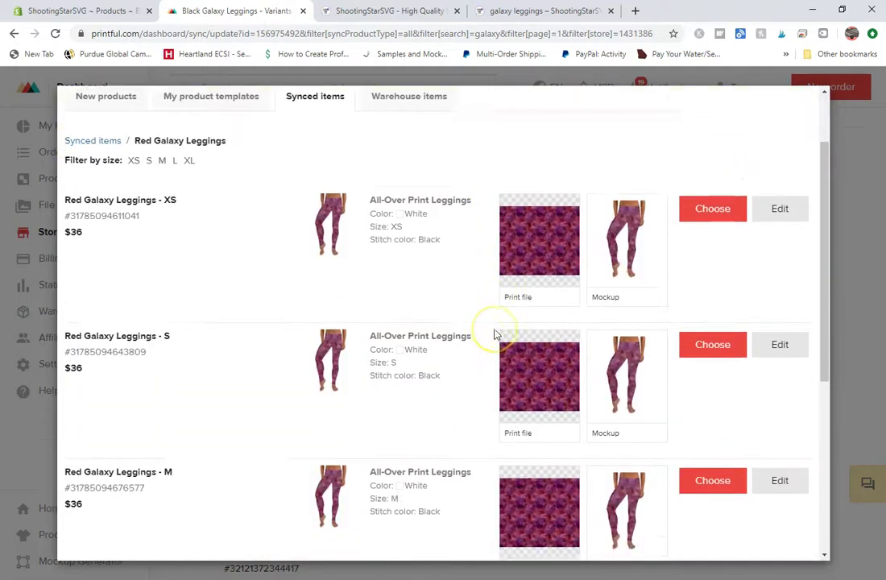
left_click(708, 384)
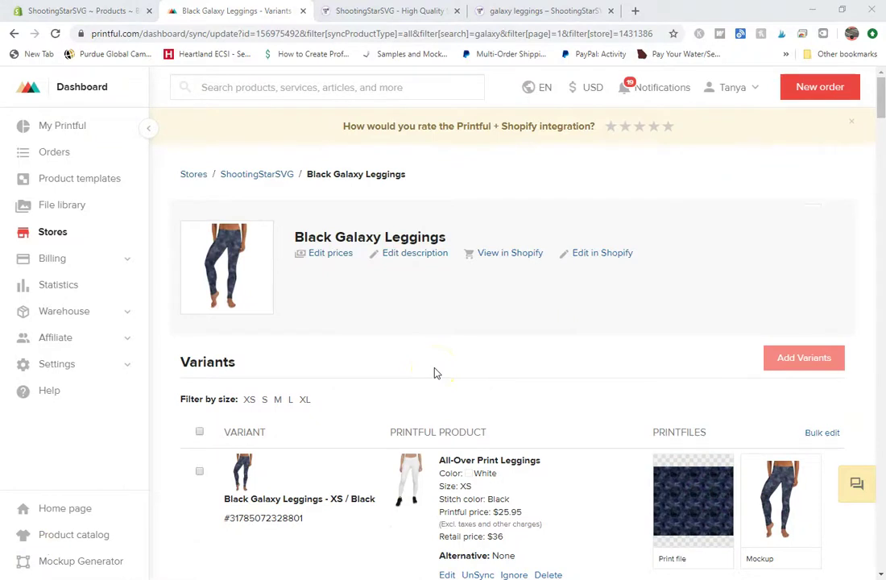
- Check the product's size and color options in the Shopify admin and return to the Printful variant list
scroll(435, 370, "down", 3)
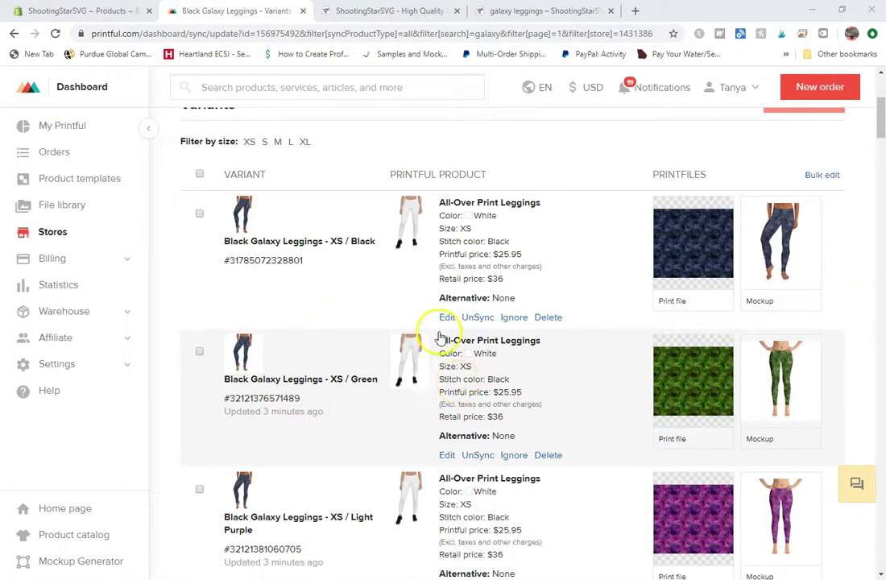
key("ctrl+shift+Tab")
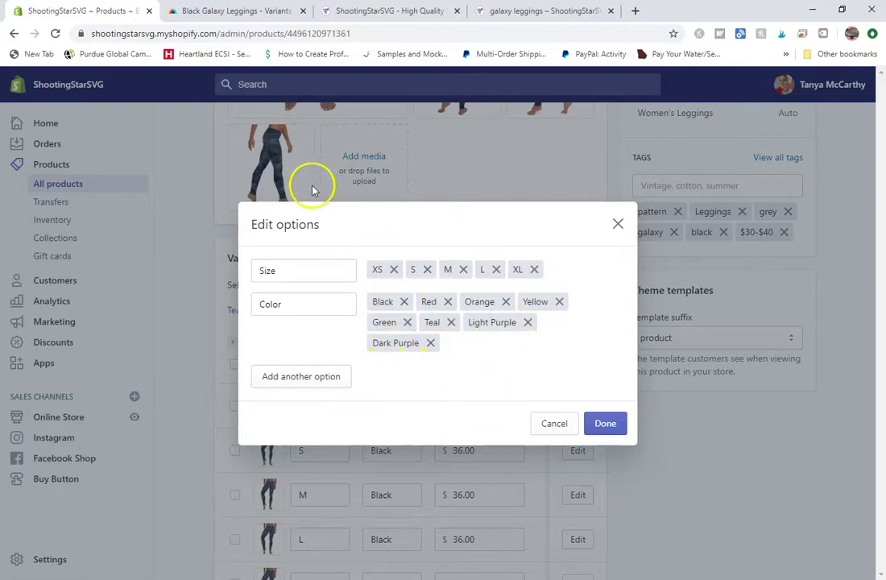
key("ctrl+Tab")
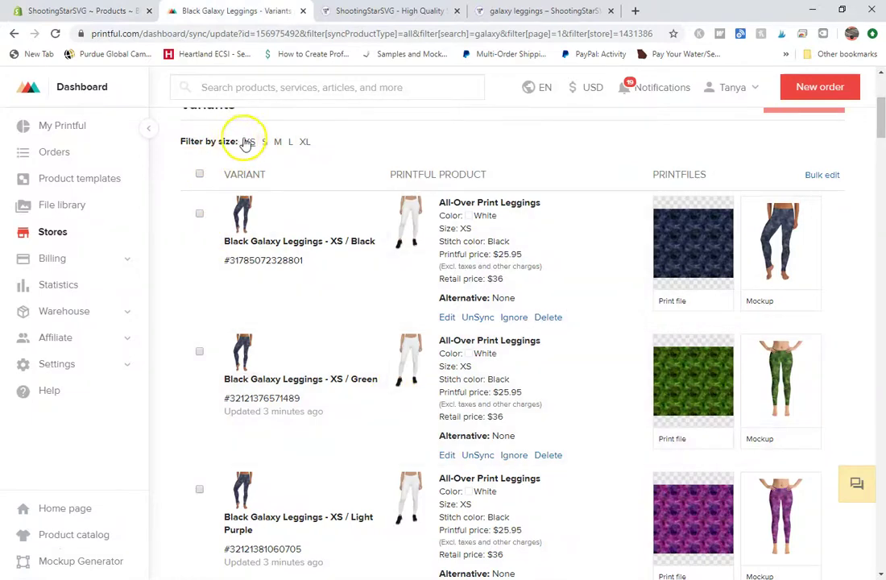
- Filter the variants by XS, S, M, L and XL in turn, selecting all variants in each size to check their count
left_click(247, 142)
left_click(200, 174)
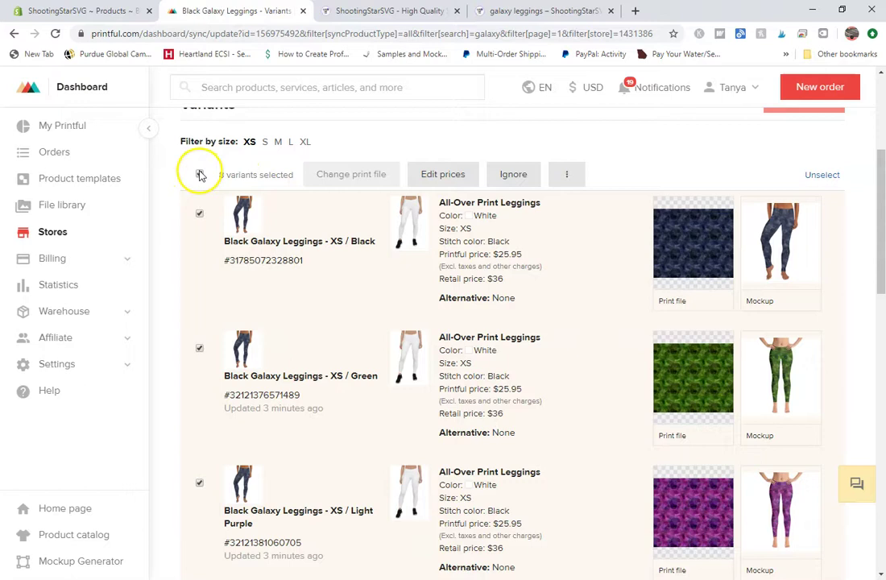
left_click(265, 142)
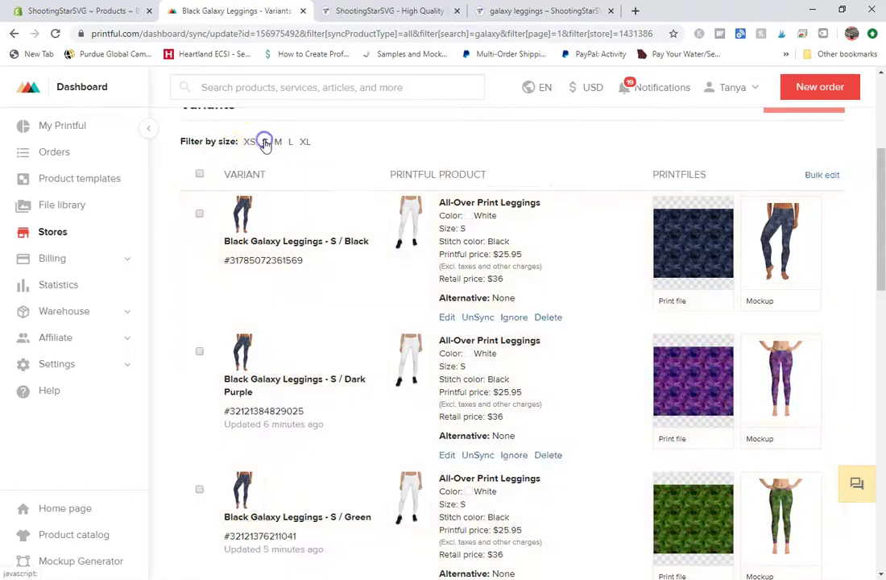
left_click(200, 174)
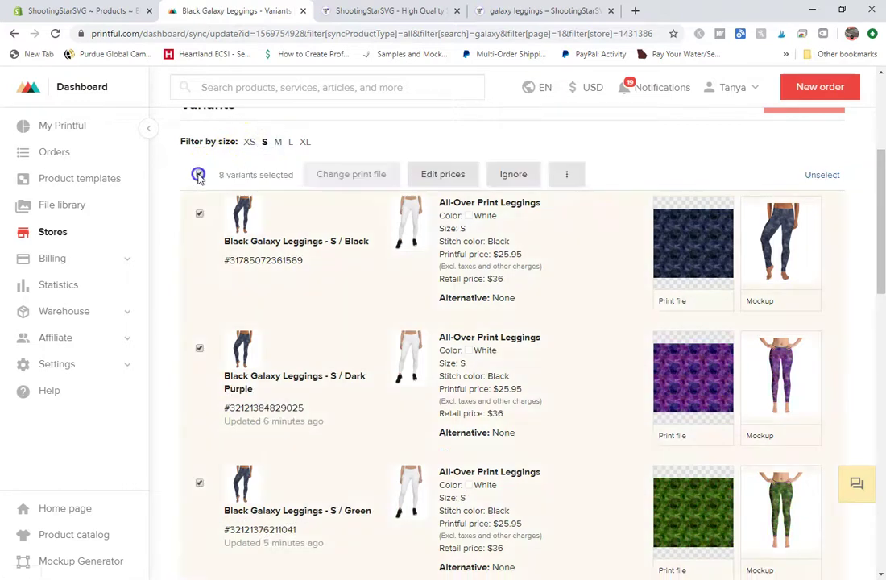
left_click(280, 143)
left_click(200, 174)
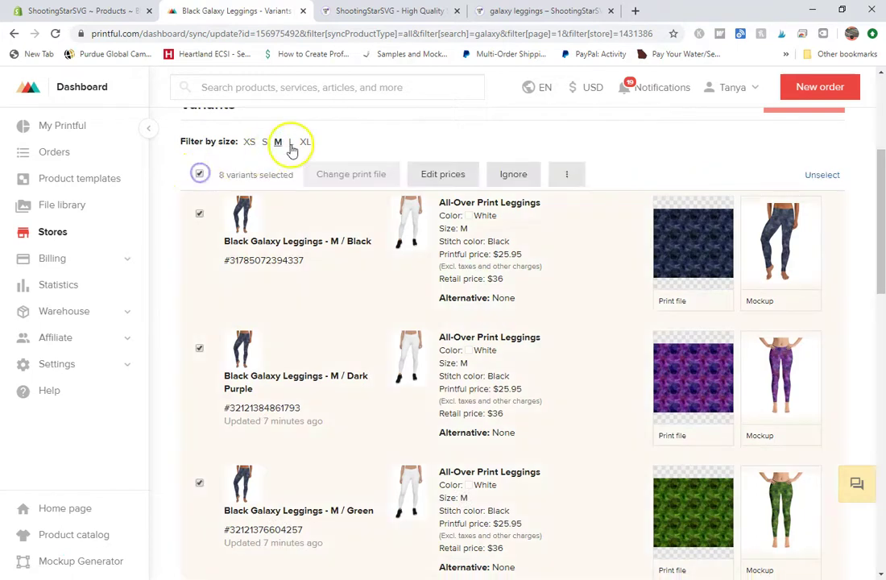
left_click(290, 142)
left_click(199, 174)
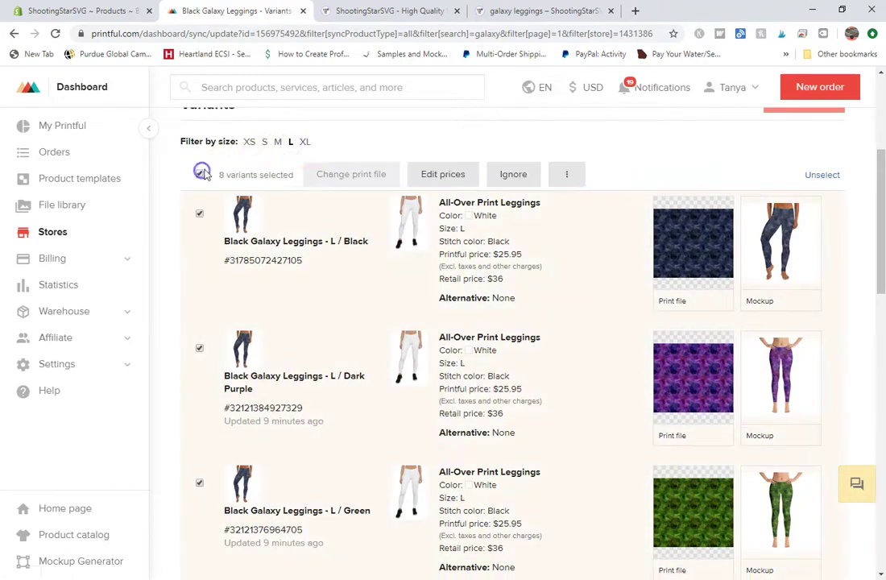
left_click(305, 143)
left_click(200, 174)
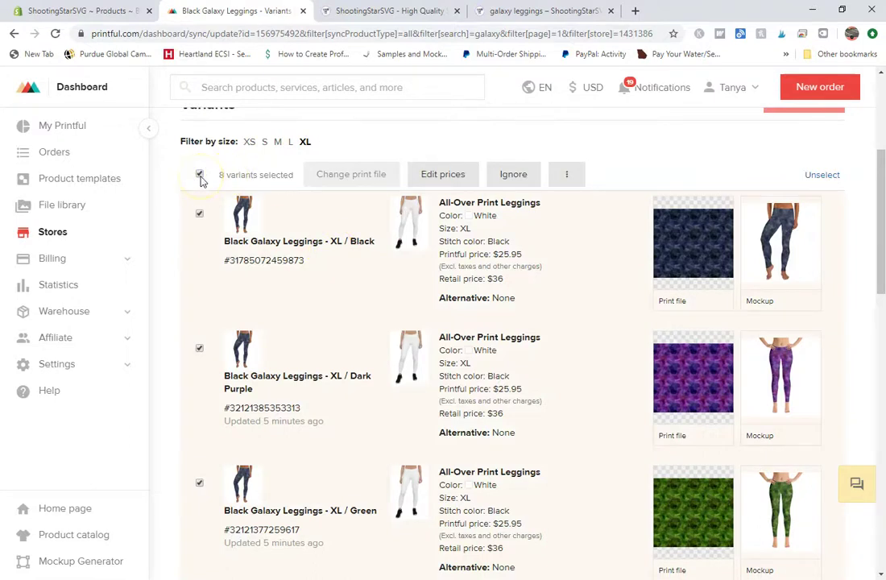
left_click(338, 265)
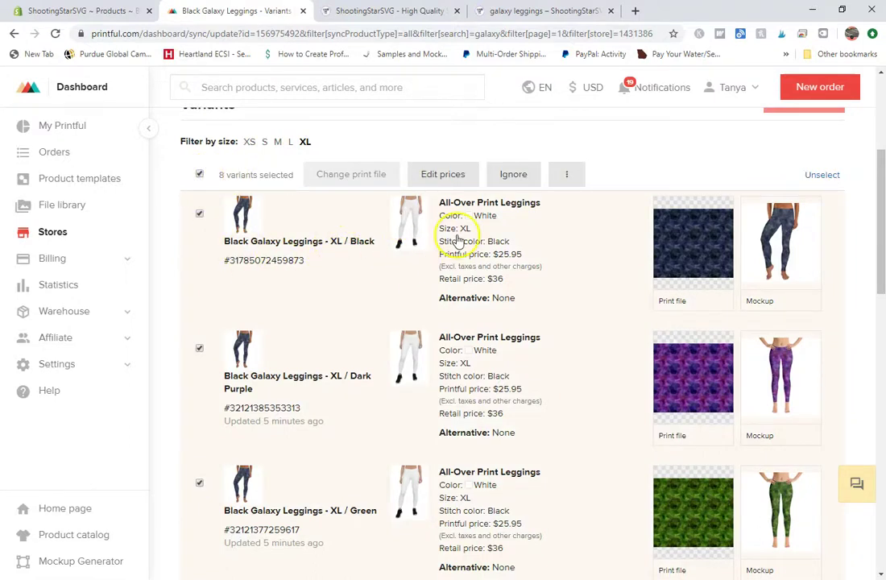
- Check that each color variant in sizes XL and L is matched to the right Printful print file and mockup
scroll(352, 385, "down", 4)
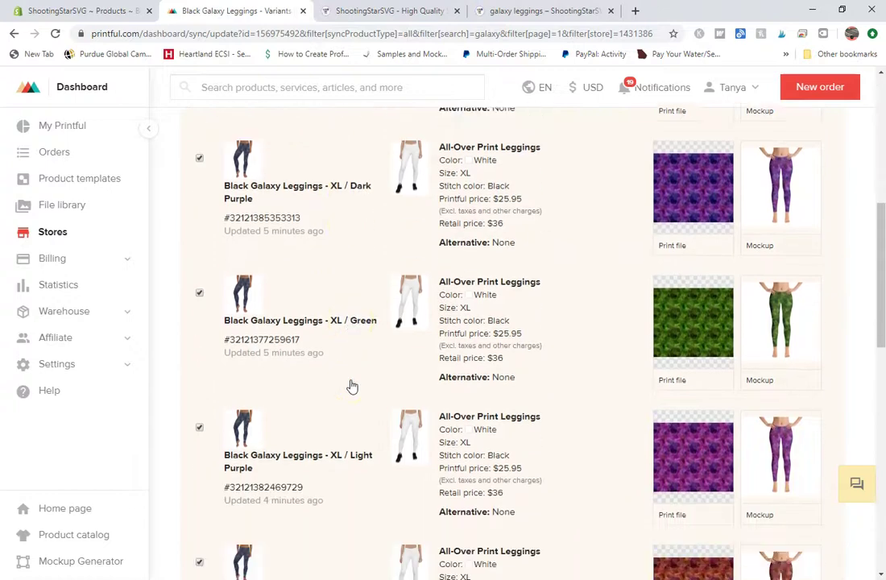
scroll(351, 385, "down", 3)
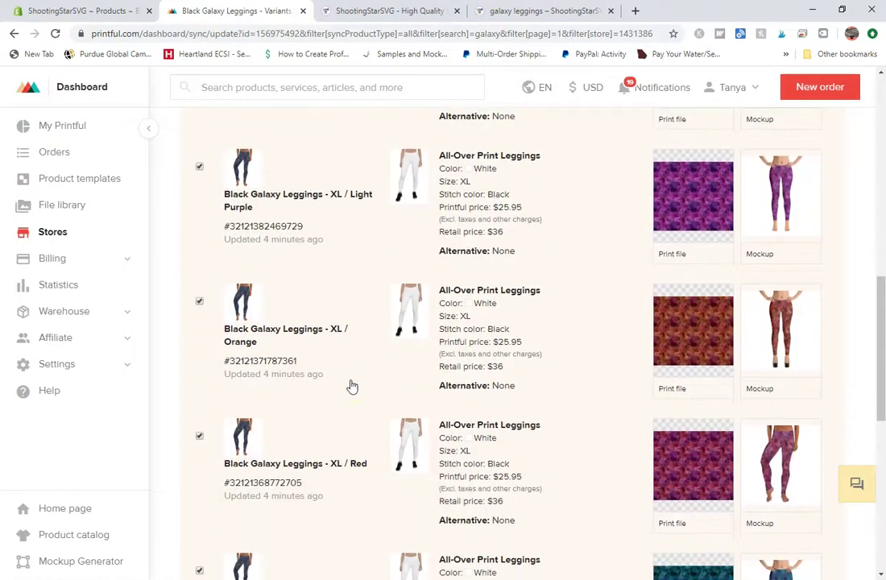
scroll(352, 385, "down", 3)
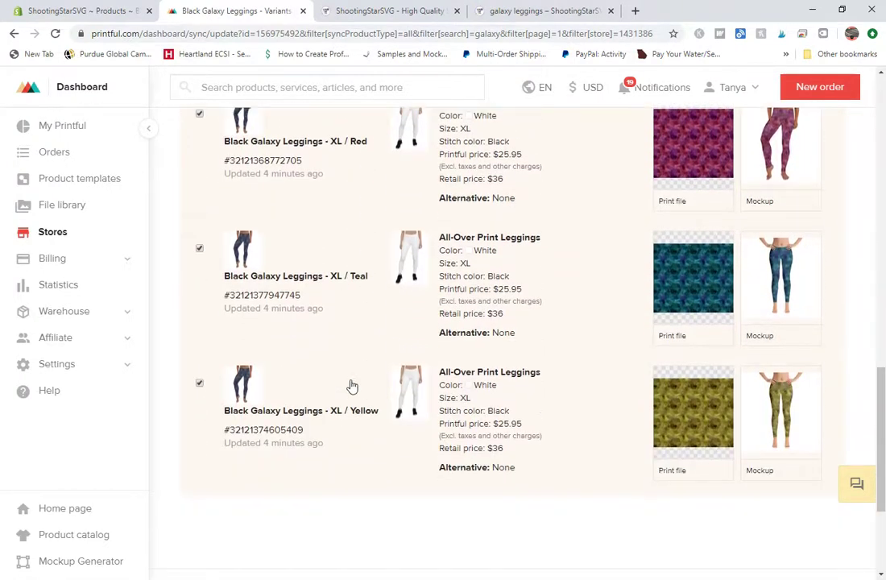
scroll(346, 388, "up", 12)
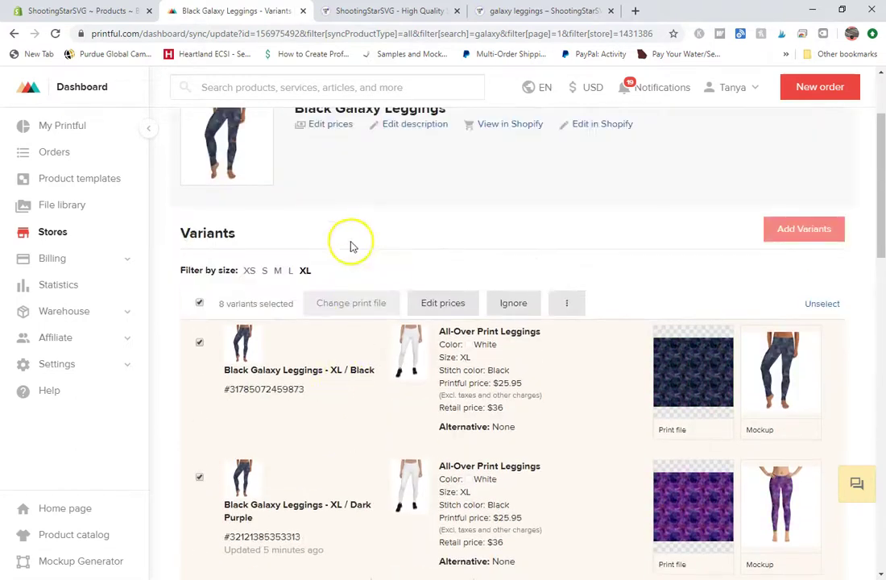
left_click(290, 271)
scroll(352, 377, "down", 3)
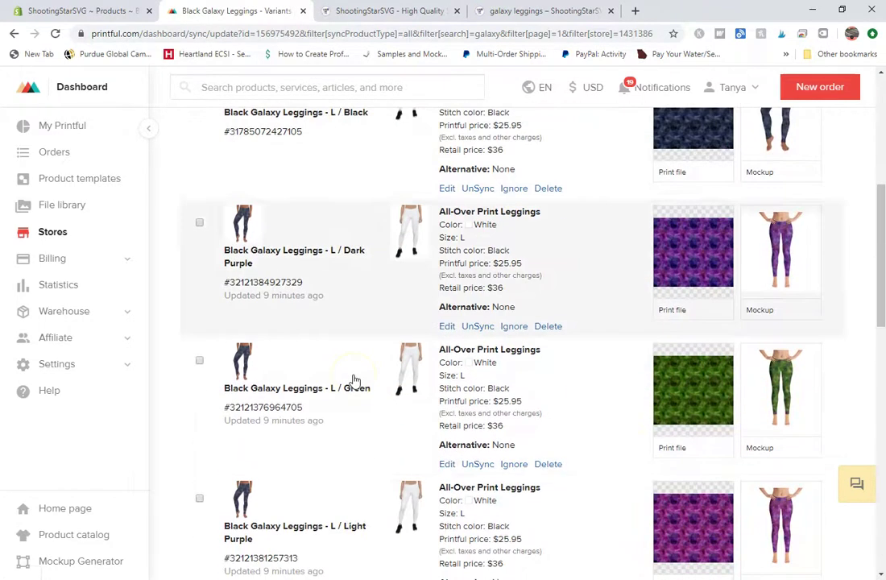
scroll(354, 379, "down", 2)
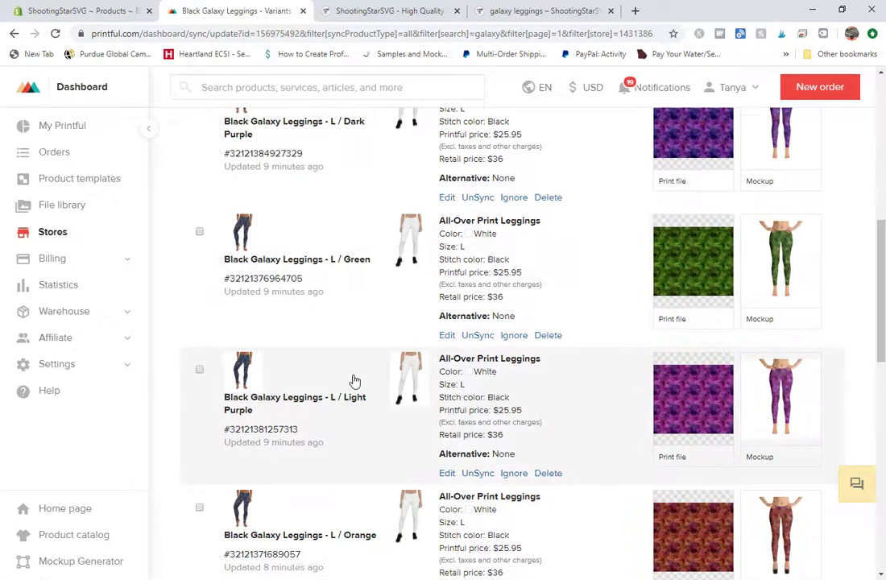
scroll(355, 380, "down", 5)
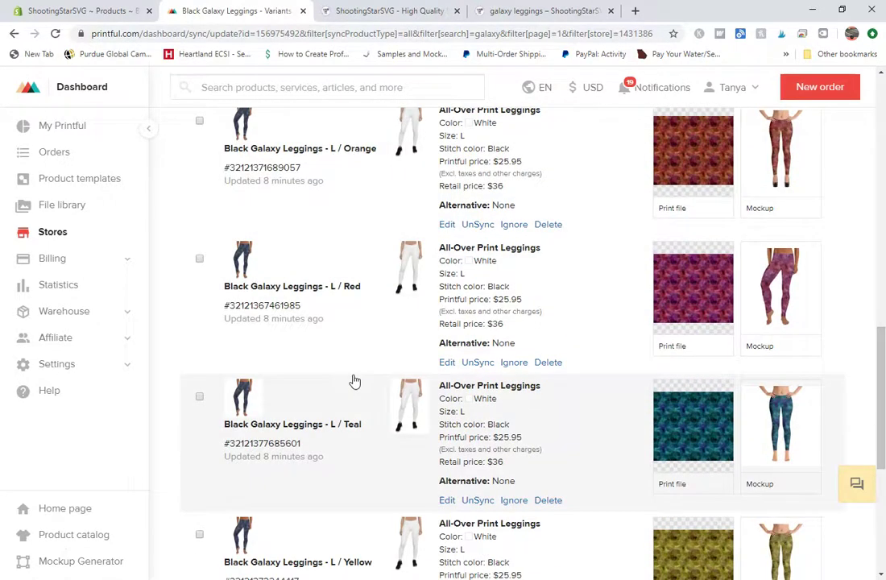
scroll(355, 380, "down", 2)
scroll(354, 382, "up", 14)
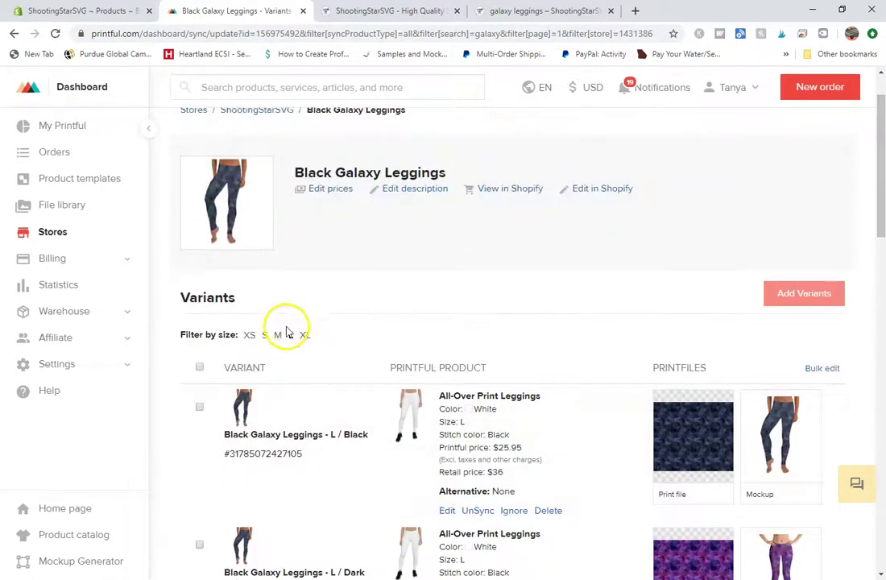
- Filter the variants by size M and check each color's print file and mockup
left_click(279, 335)
scroll(352, 415, "down", 3)
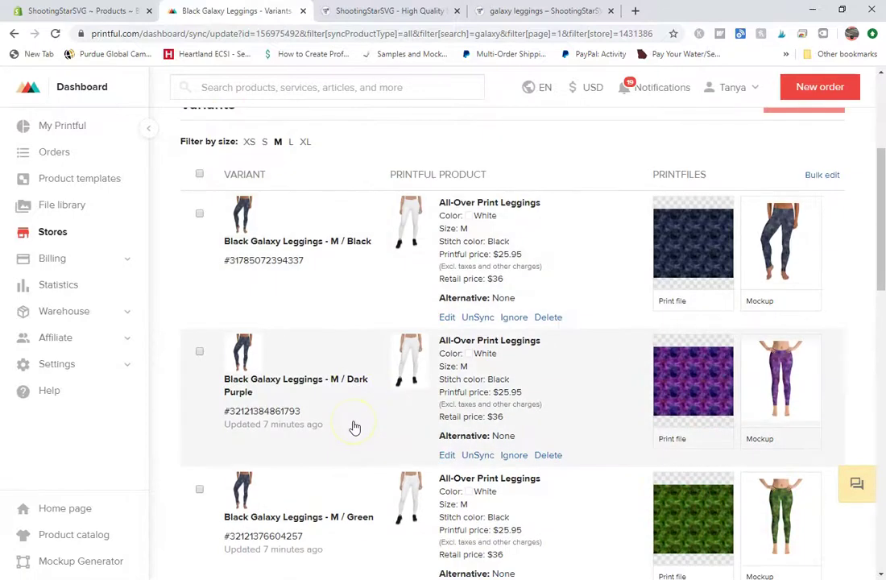
scroll(354, 427, "down", 4)
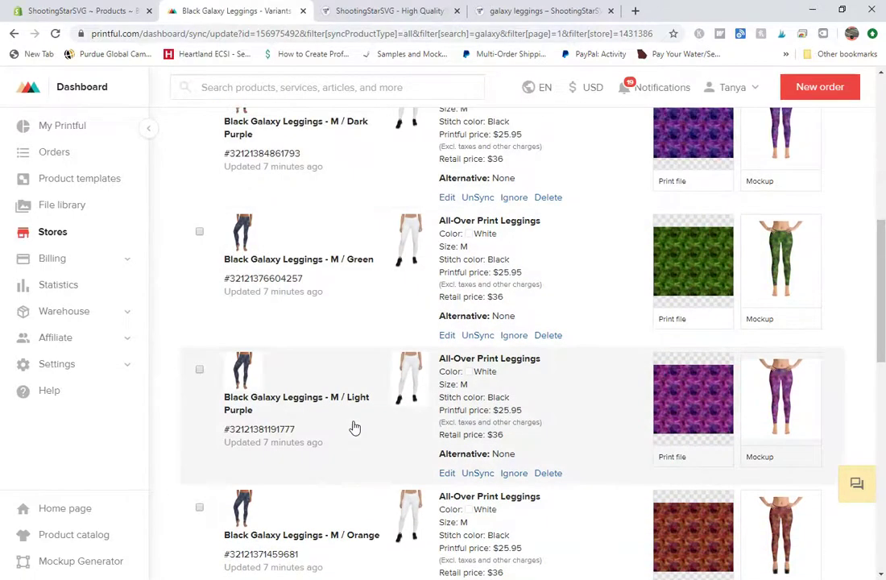
scroll(354, 427, "down", 4)
scroll(354, 426, "down", 5)
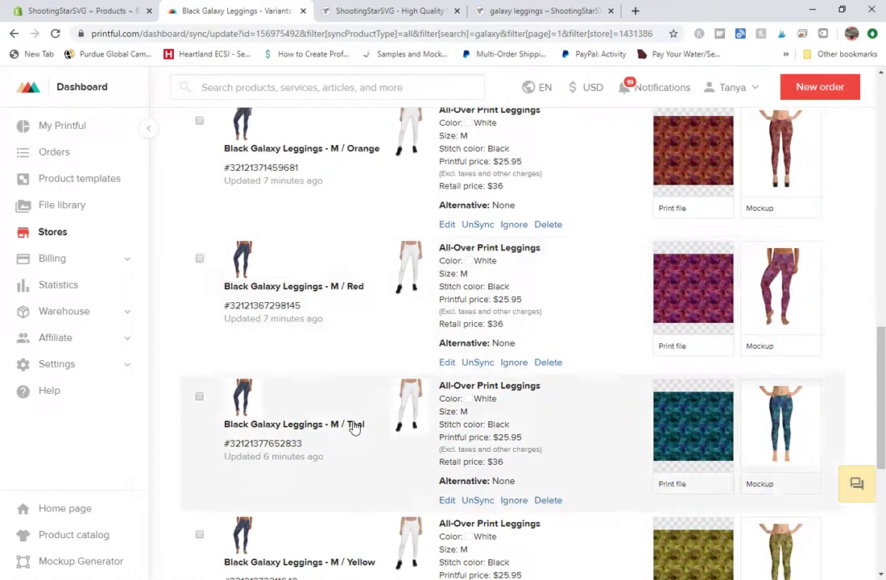
scroll(354, 426, "up", 9)
scroll(354, 427, "up", 6)
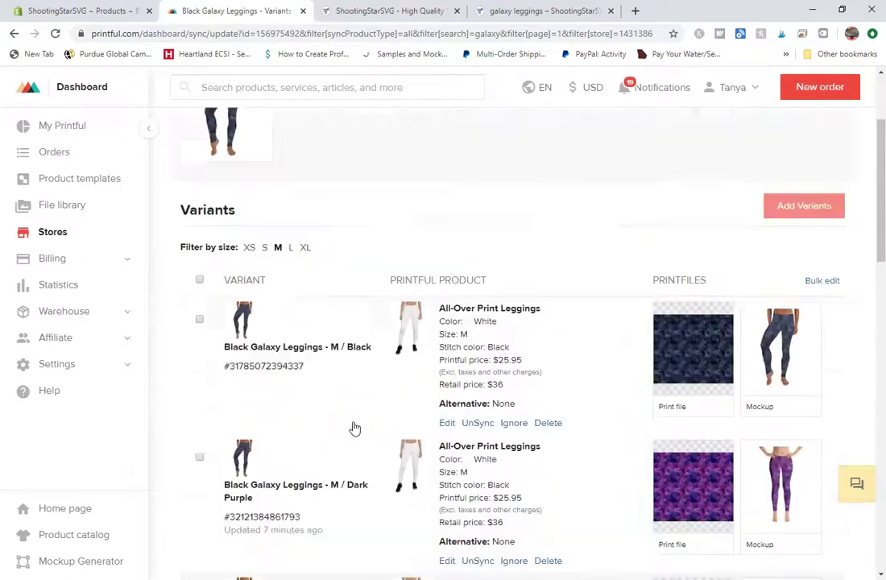
- Filter the variants by S and check each color's print file and mockup, then filter by XS
left_click(264, 335)
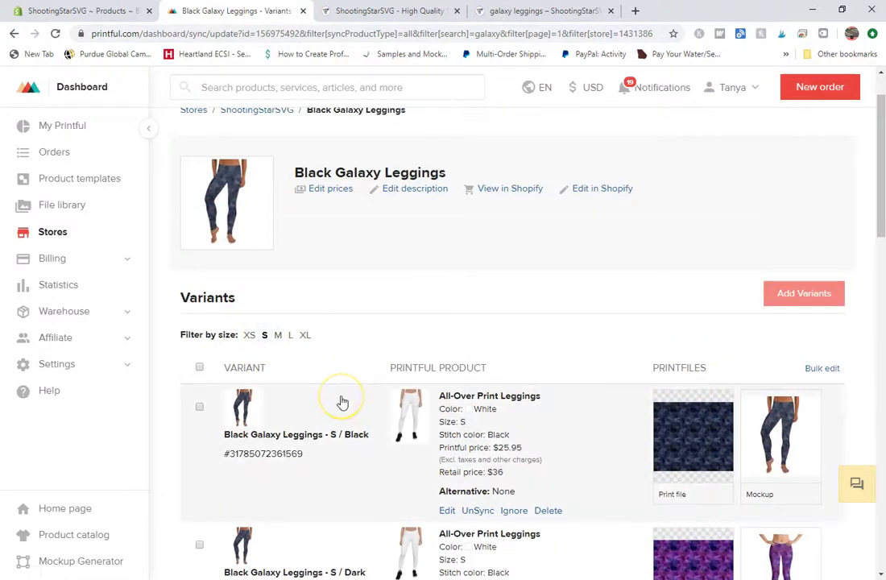
scroll(342, 403, "down", 7)
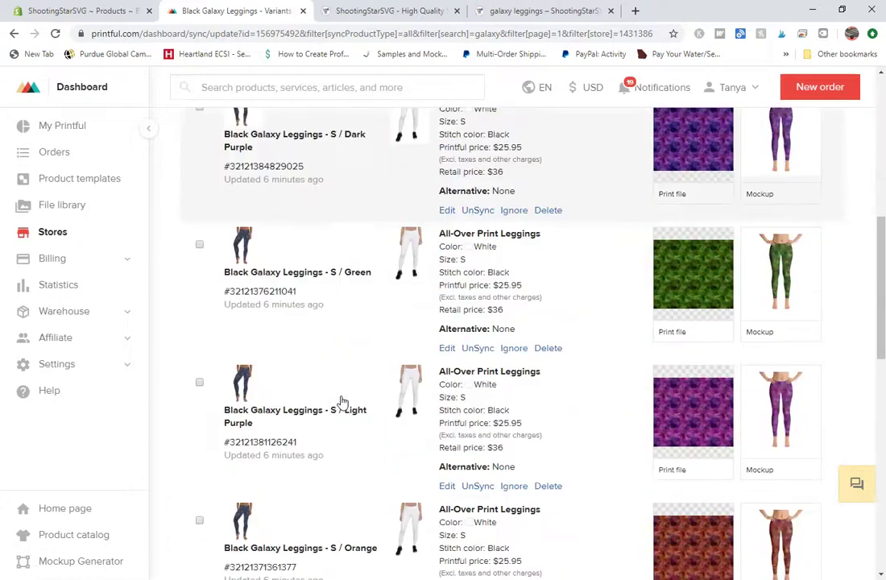
scroll(342, 403, "down", 8)
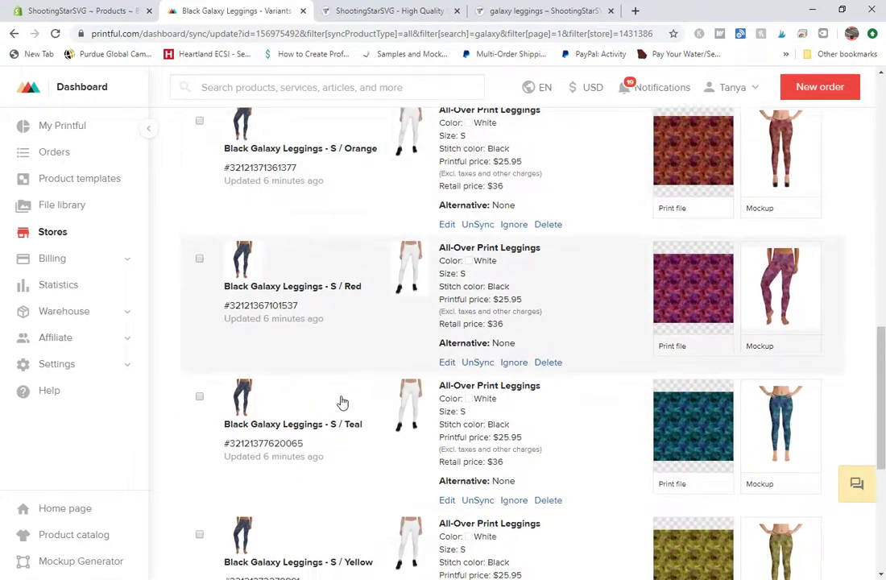
scroll(341, 402, "up", 13)
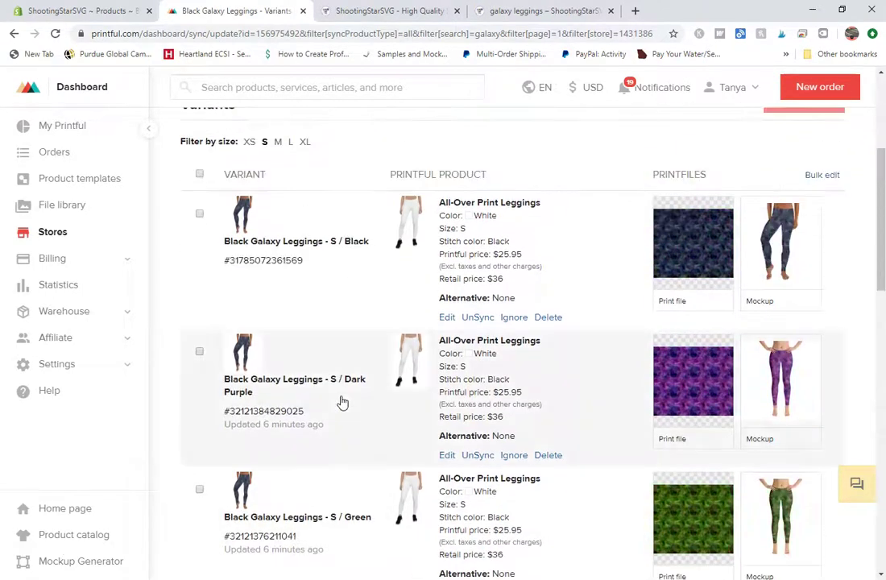
left_click(244, 196)
left_click(248, 145)
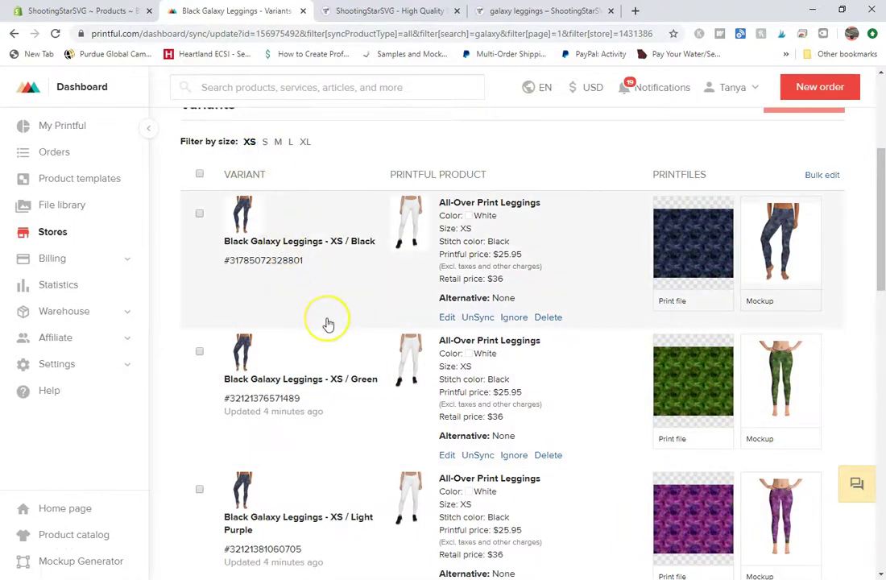
scroll(328, 324, "up", 2)
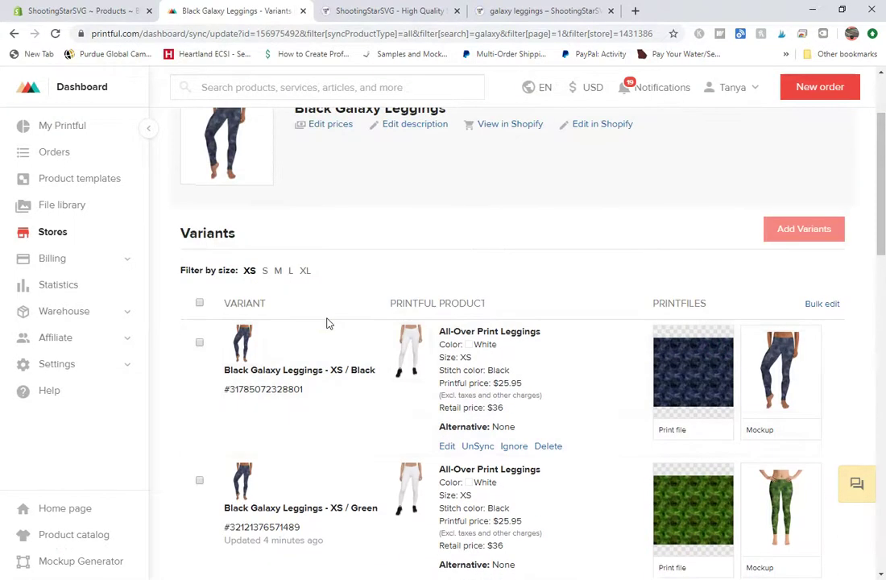
- Switch to the Shopify admin, close the size and color options editor with Done, and reload the Black Galaxy Leggings product page
left_click(113, 10)
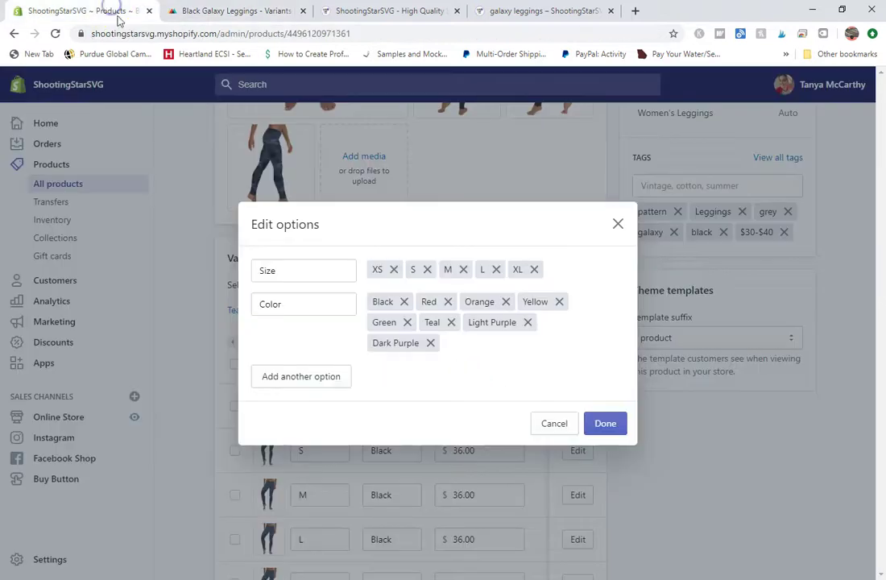
left_click(605, 425)
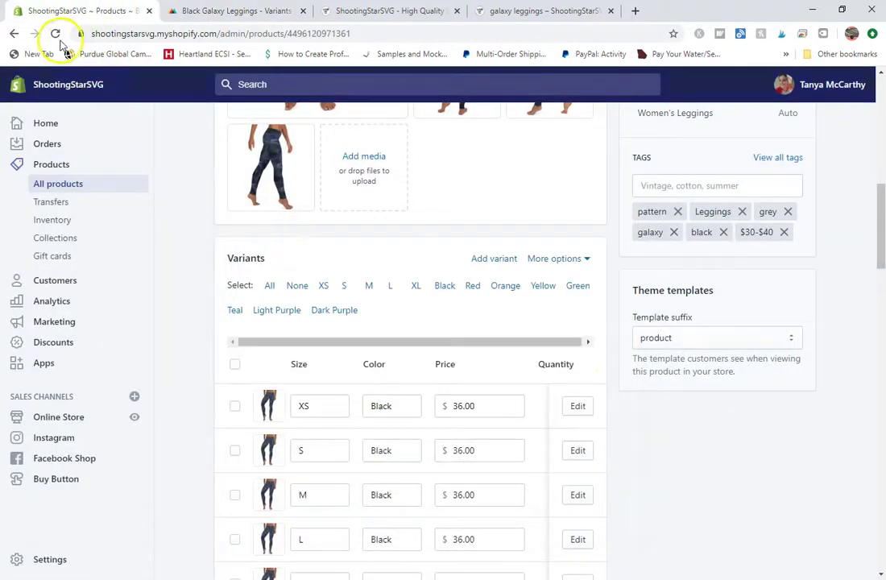
left_click(55, 33)
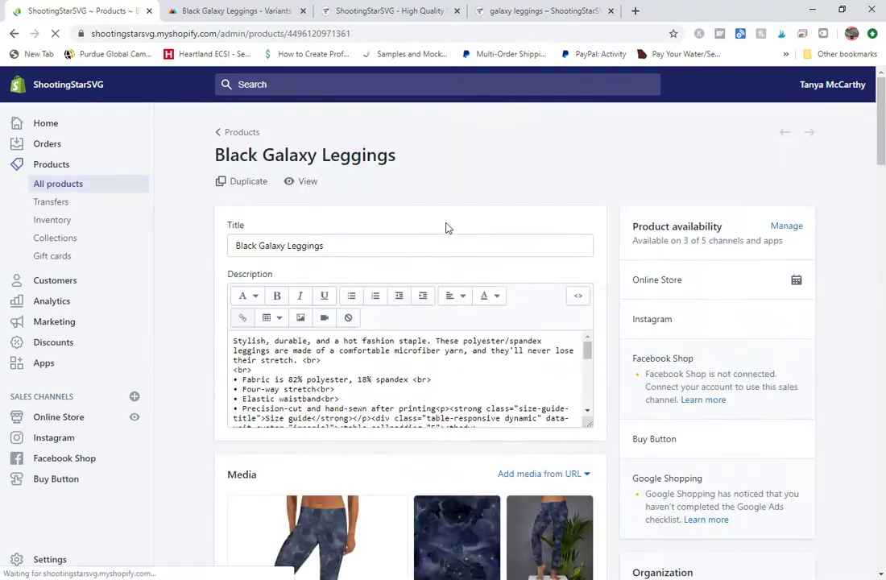
- Review the product's full variant list in Shopify, checking sizes, colors, prices and thumbnails, and look over its media
scroll(448, 228, "down", 2)
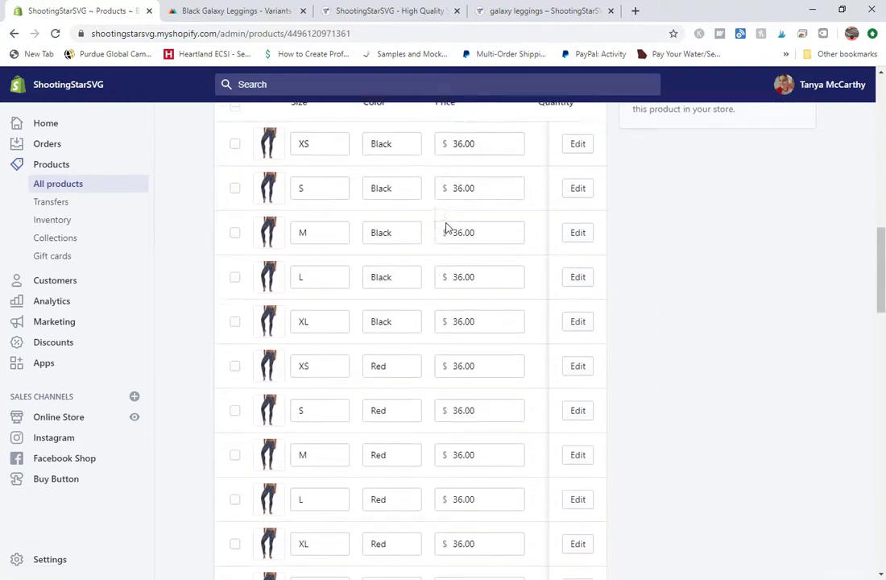
scroll(448, 227, "down", 9)
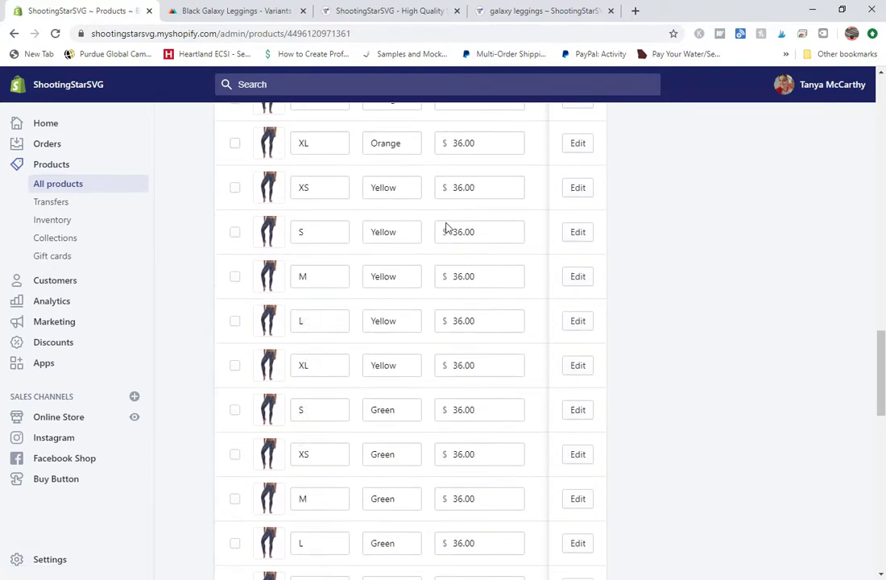
scroll(448, 228, "down", 10)
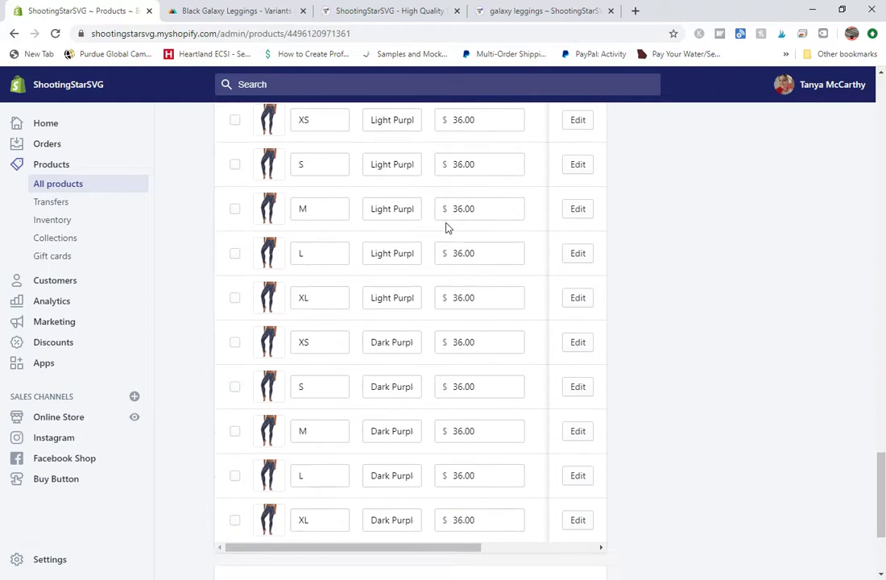
scroll(425, 286, "up", 13)
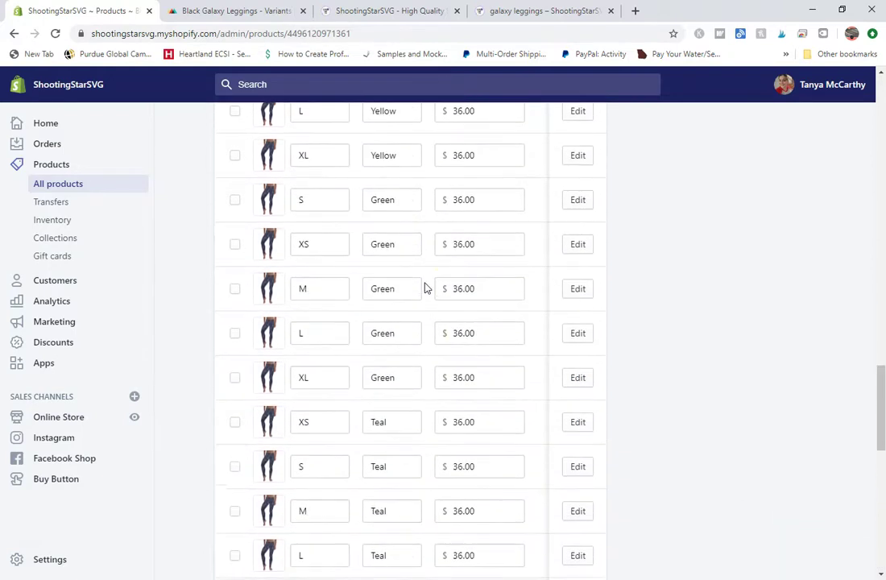
scroll(424, 286, "up", 12)
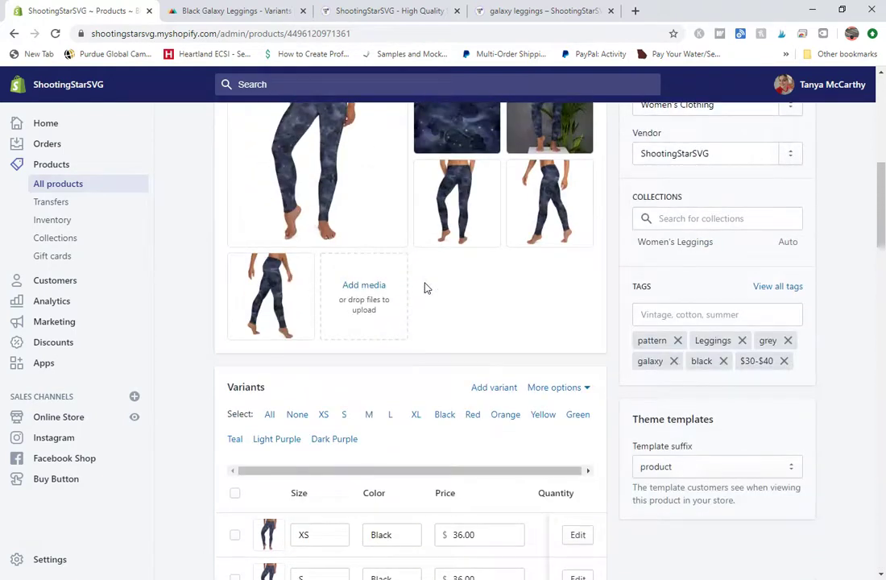
scroll(426, 287, "up", 1)
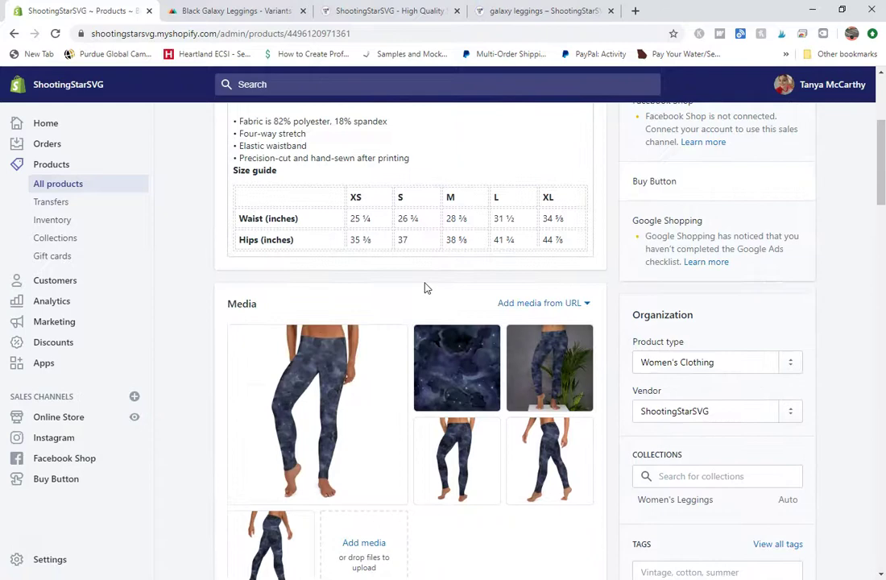
- Switch to Printful and compare the variant thumbnails with the mockups in the XS list, ending at XS / Dark Purple
left_click(234, 11)
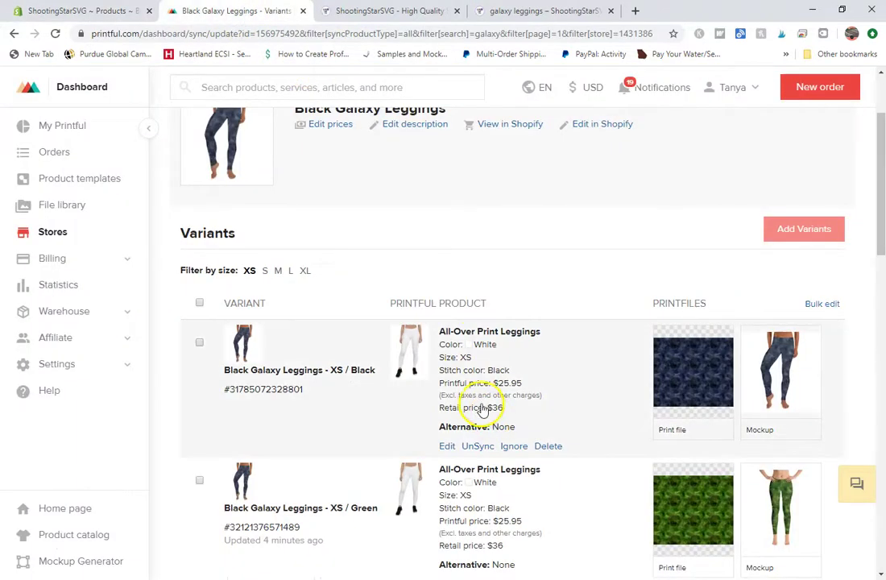
scroll(478, 406, "down", 6)
scroll(478, 406, "down", 7)
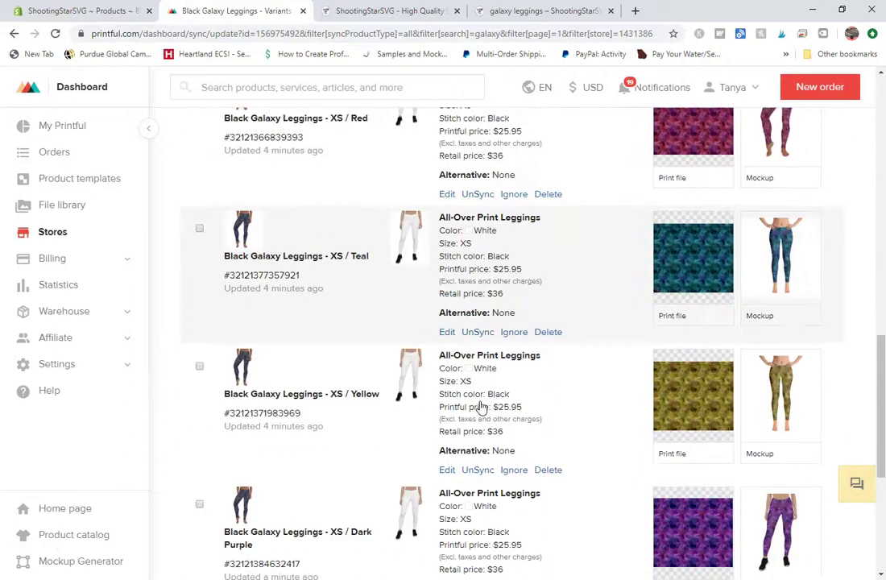
left_click(241, 215)
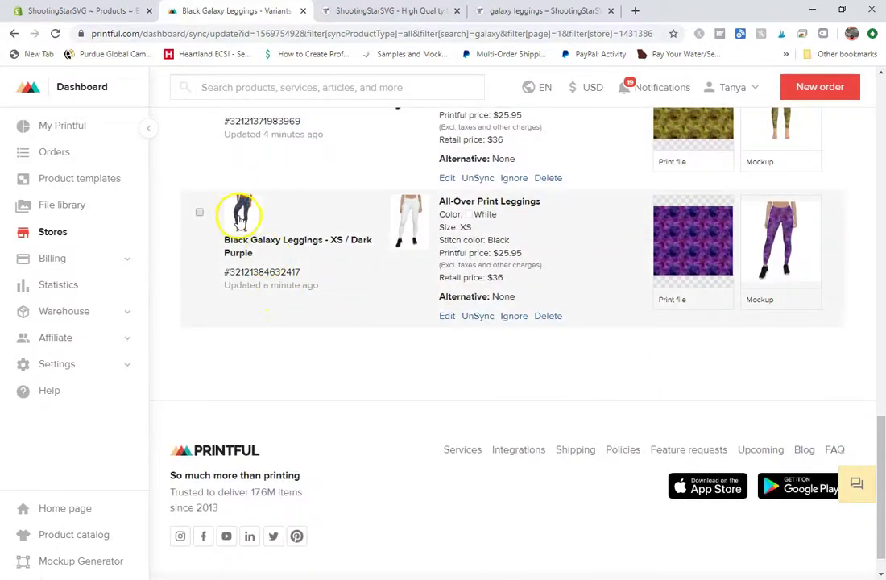
mouse_move(754, 253)
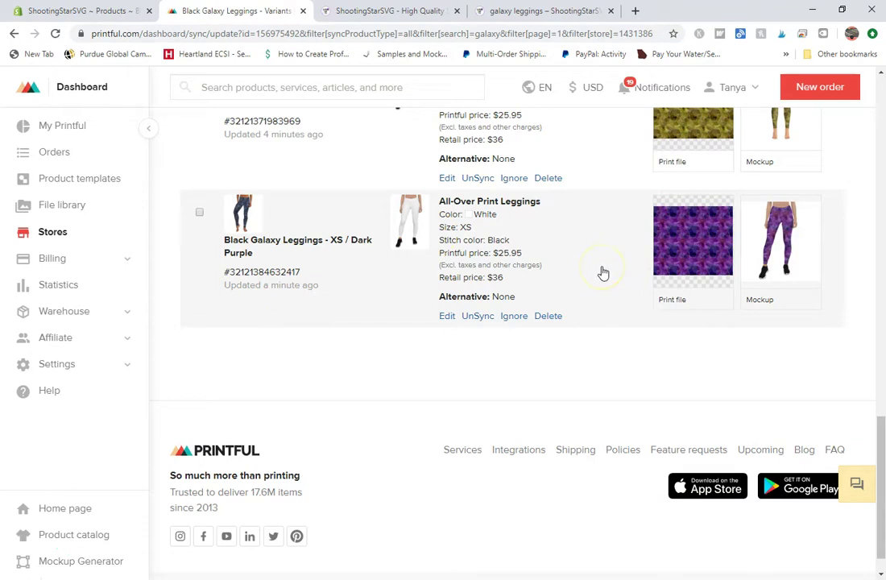
- Return to the Shopify product page and bring up its variants section
key("ctrl+shift+Tab")
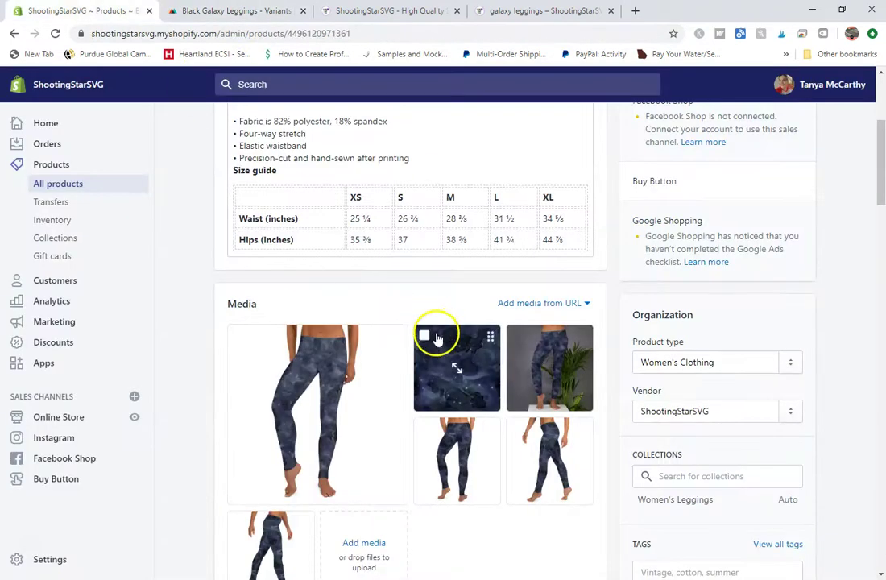
scroll(437, 339, "down", 3)
scroll(437, 339, "down", 2)
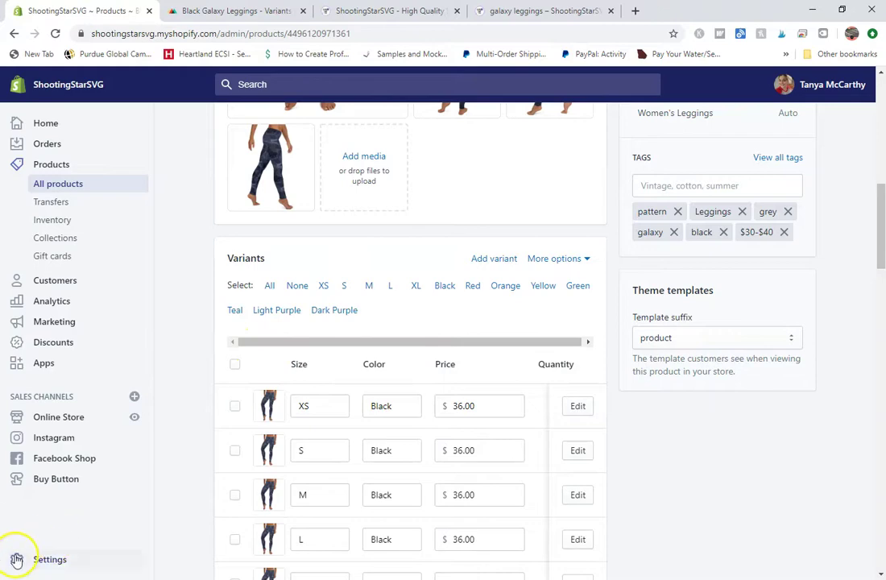
- Switch to the Printful variant list and download the mockup image of the XS / Green variant
key("ctrl+Tab")
scroll(651, 351, "up", 10)
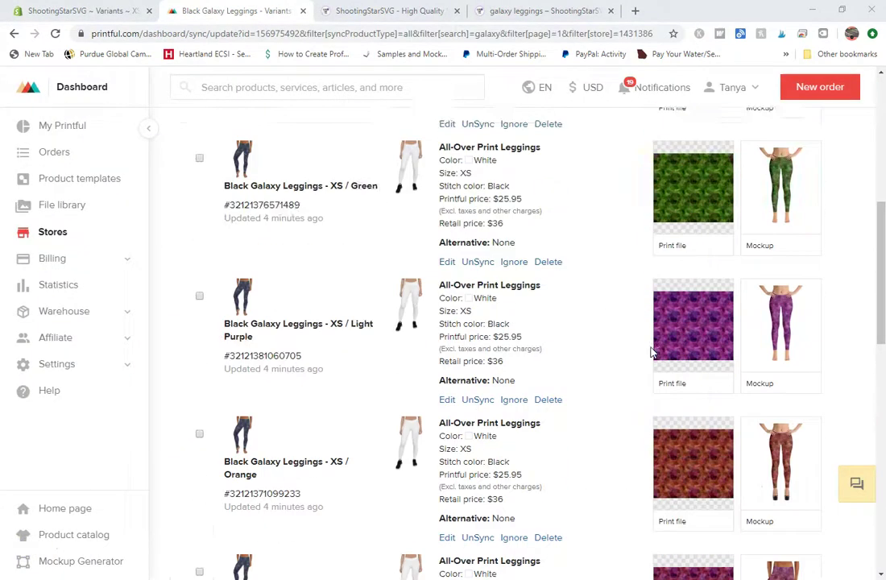
scroll(636, 352, "up", 3)
scroll(652, 350, "down", 1)
left_click(774, 334)
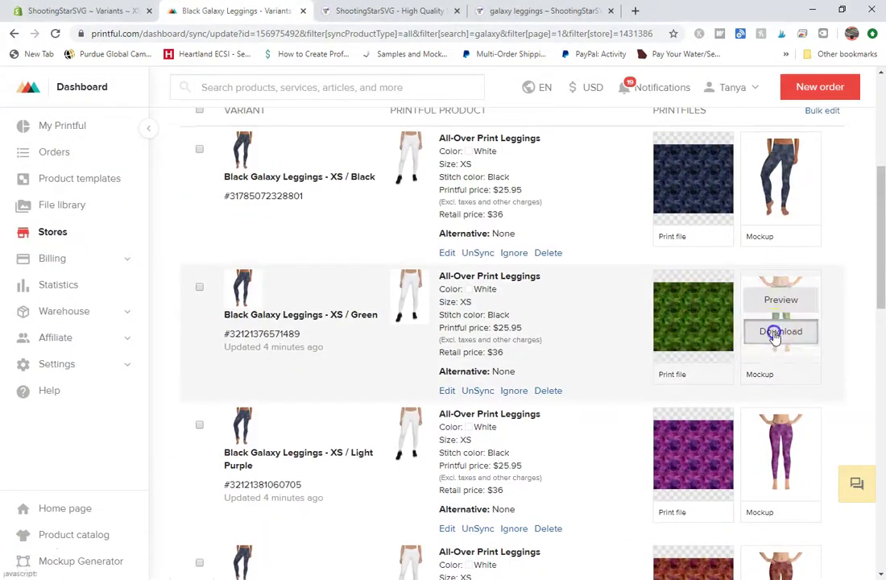
- Download the mockup images of the XS variants in Light Purple, Orange, Red, Teal, Yellow and Dark Purple
scroll(775, 338, "down", 2)
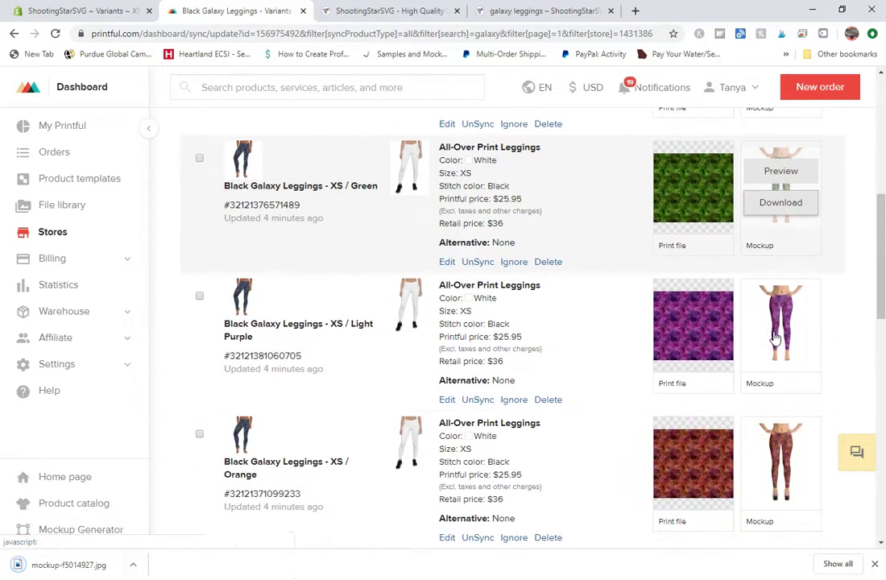
left_click(775, 347)
scroll(775, 346, "down", 3)
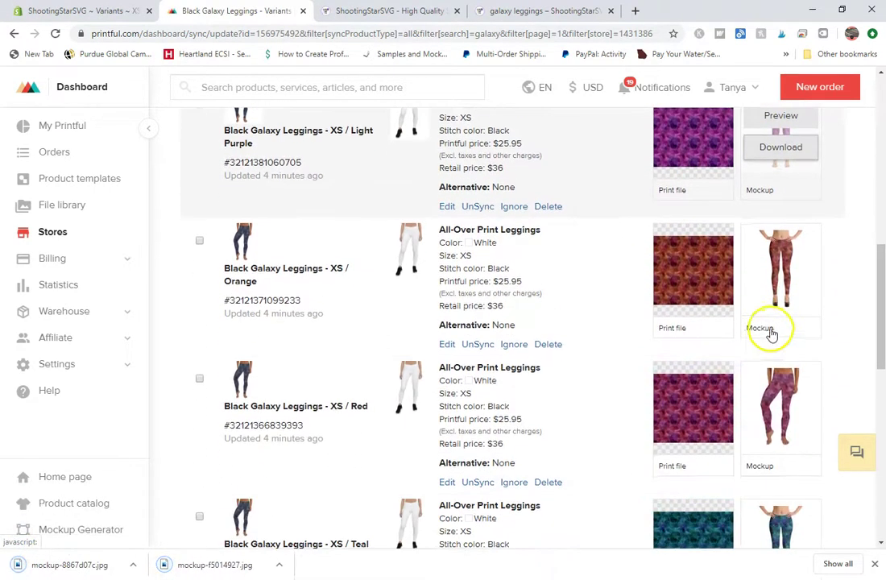
left_click(769, 286)
scroll(764, 343, "down", 2)
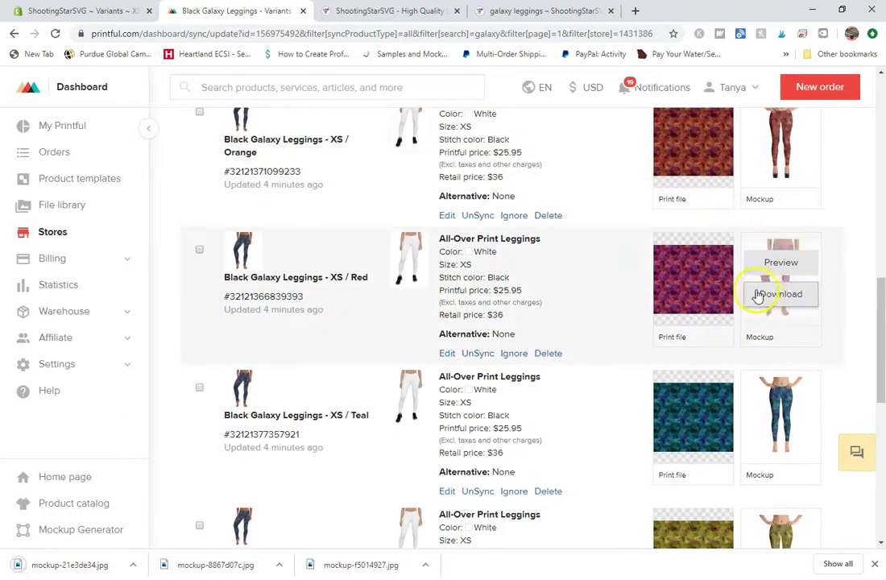
left_click(762, 295)
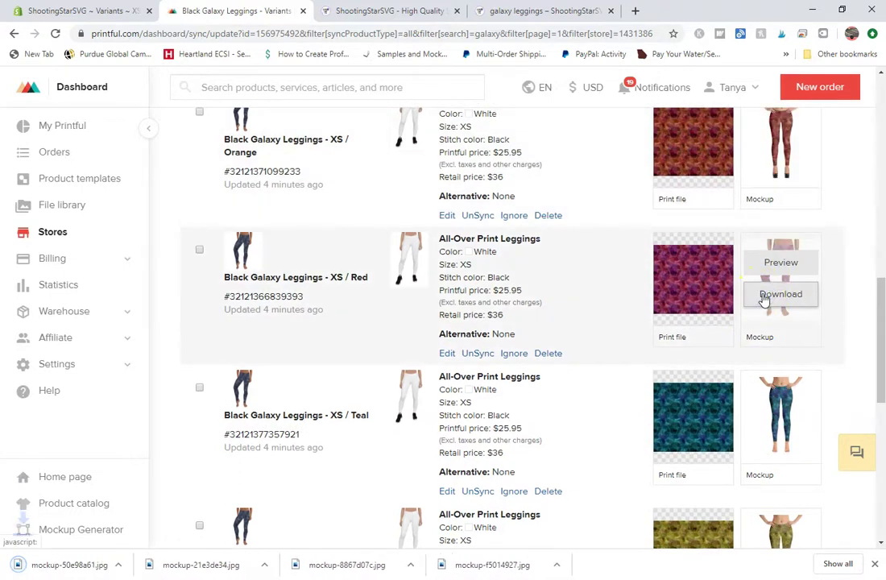
scroll(763, 299, "down", 2)
left_click(765, 302)
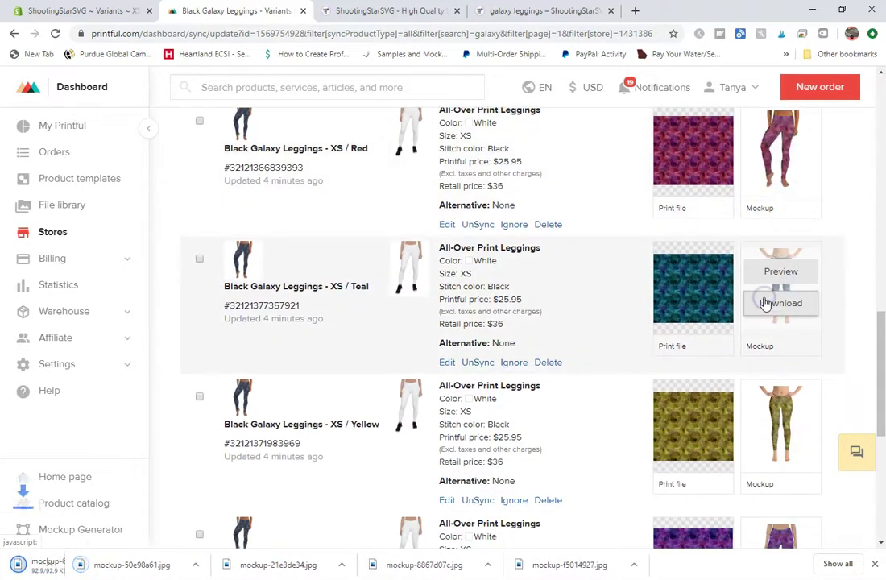
scroll(767, 305, "down", 2)
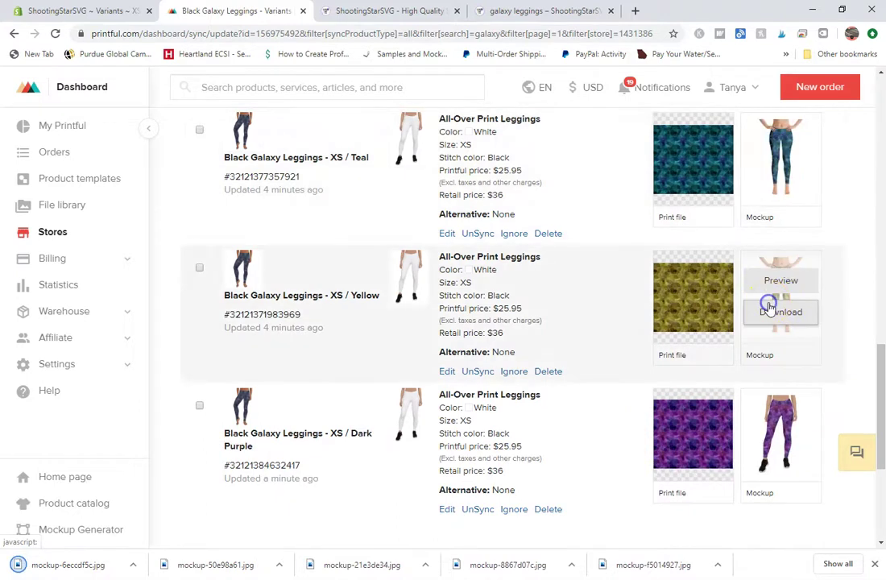
left_click(769, 308)
left_click(797, 451)
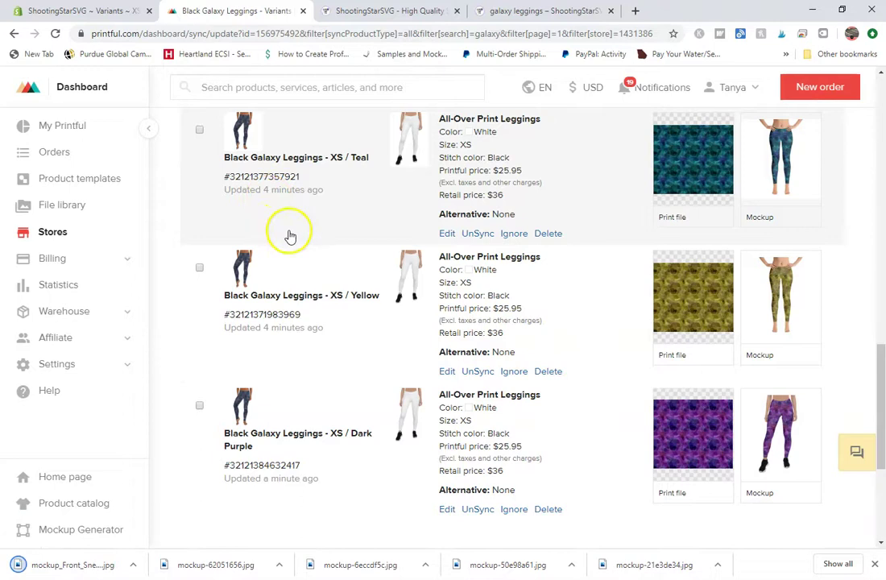
- Switch to Shopify, start changing the XS / Red variant's image, and place the Downloads folder window beside the image chooser
left_click(90, 10)
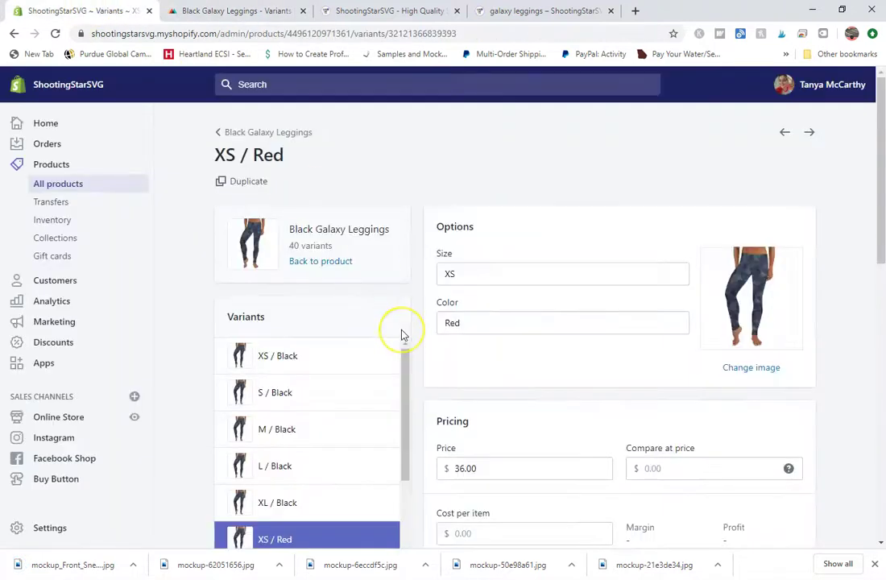
scroll(403, 334, "down", 3)
left_click(750, 239)
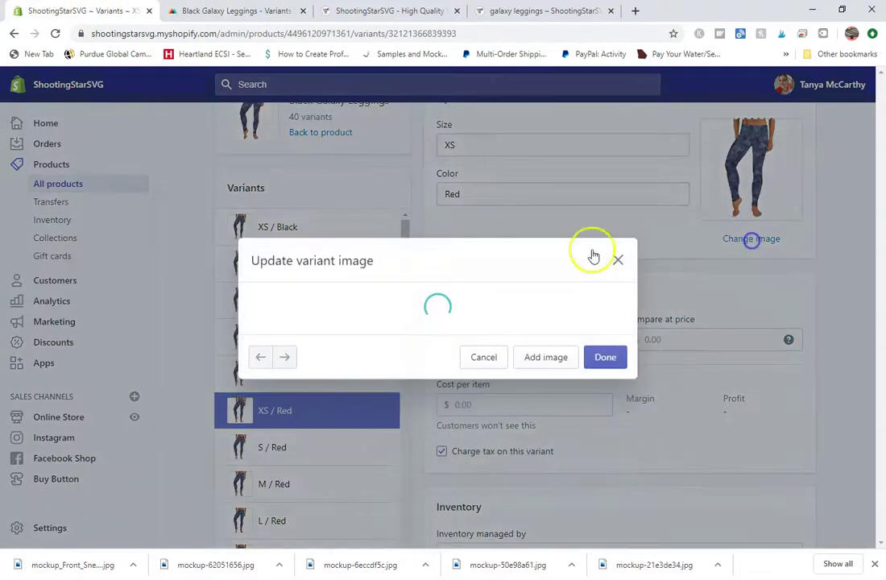
key("alt+Tab")
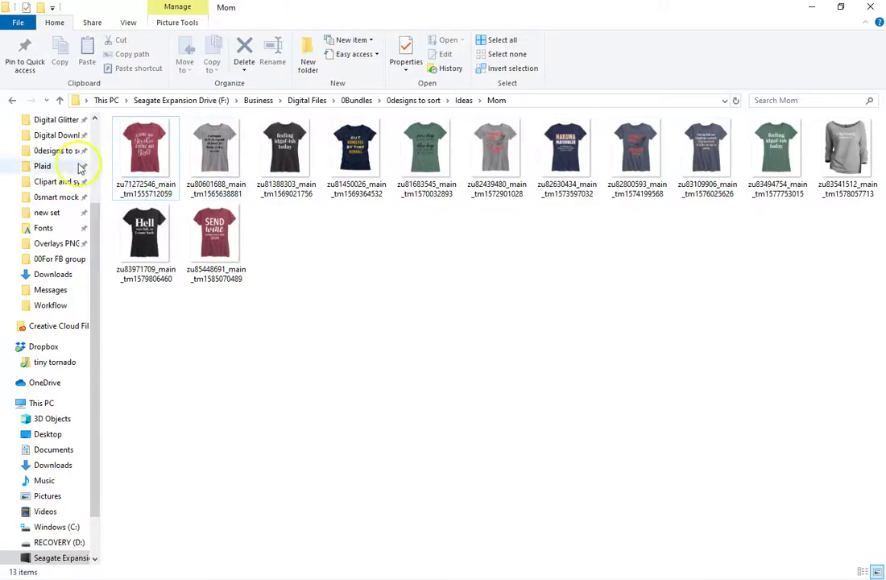
left_click(53, 274)
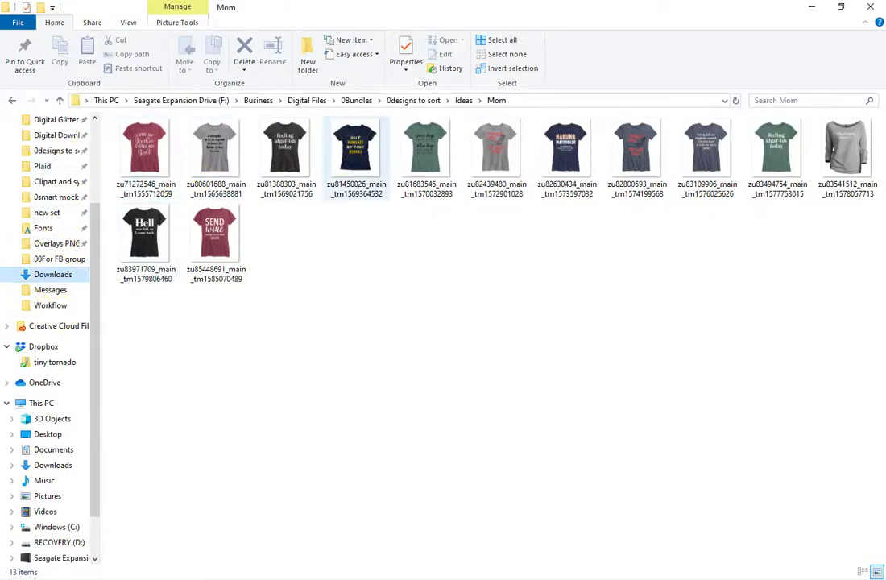
key("super+Down")
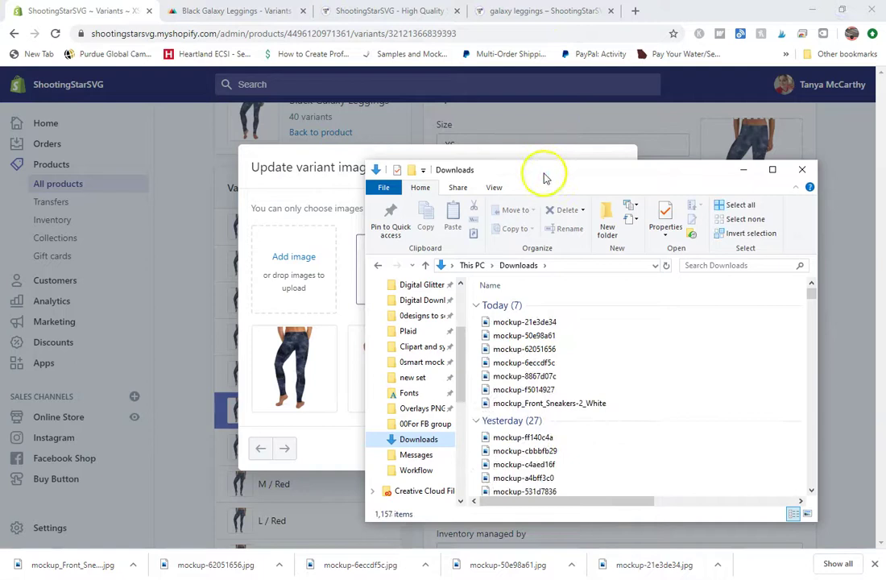
left_click_drag(558, 178, 685, 149)
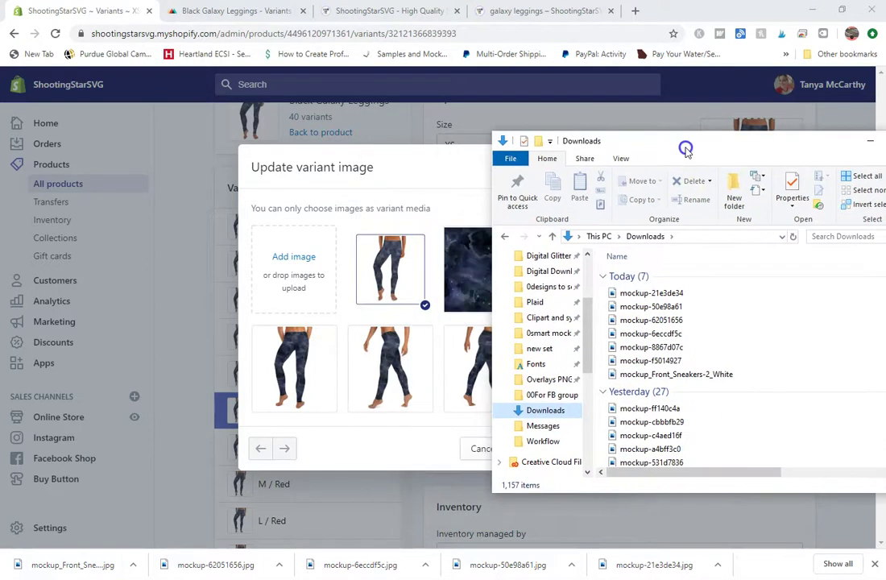
- Upload mockup-21e3de34, mockup-50e98a61, mockup-62051656, mockup-6eccdf5c, mockup-8867d07c and mockup_Front_Sneakers-2_White from Downloads to the variant image chooser
left_click_drag(712, 294, 604, 295)
left_click(728, 295)
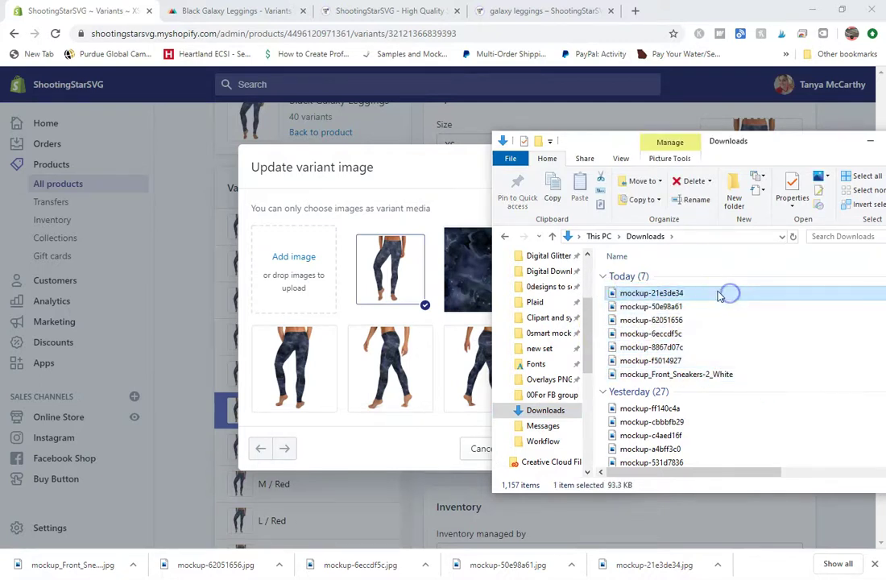
left_click_drag(721, 295, 636, 294)
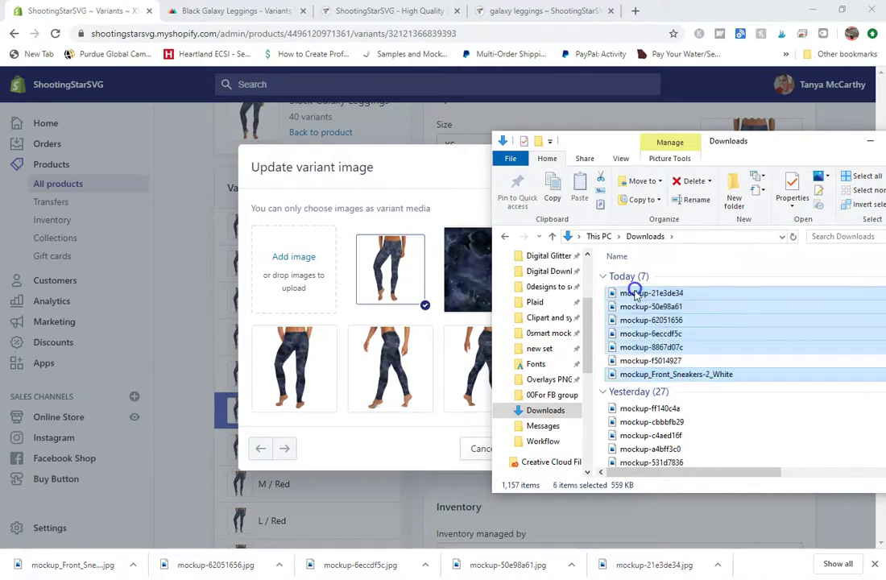
left_click_drag(604, 322, 303, 280)
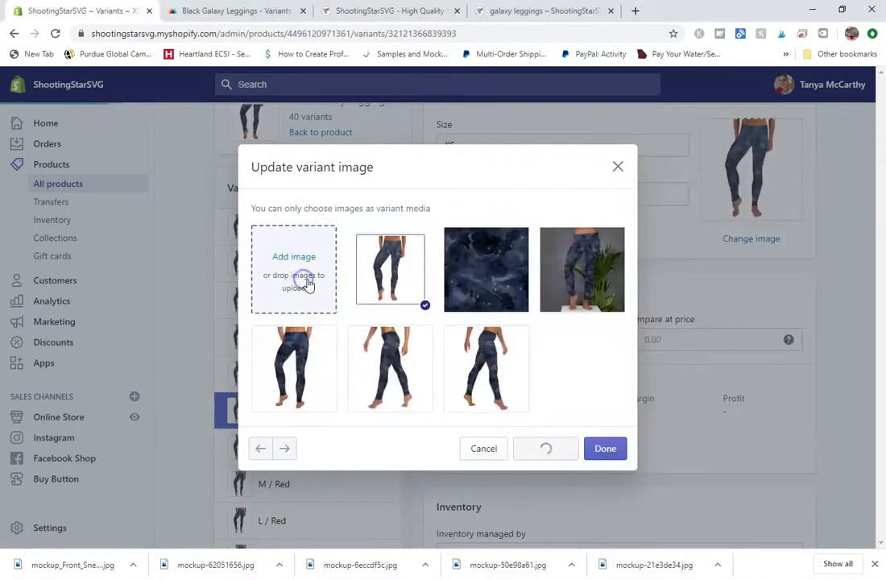
- Upload the remaining green leggings mockup, mockup-f5014927, from Downloads to the variant image chooser
key("alt+Tab")
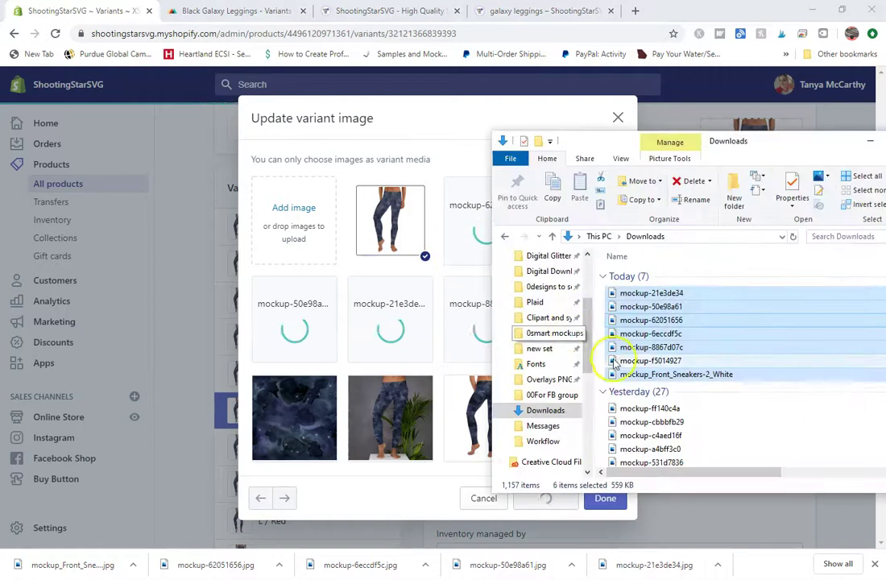
left_click(624, 360)
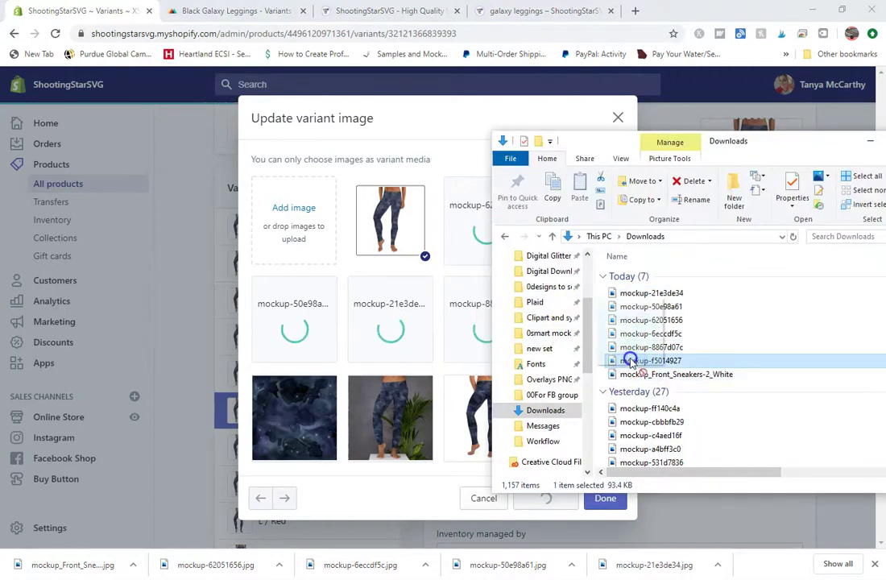
left_click_drag(629, 360, 343, 242)
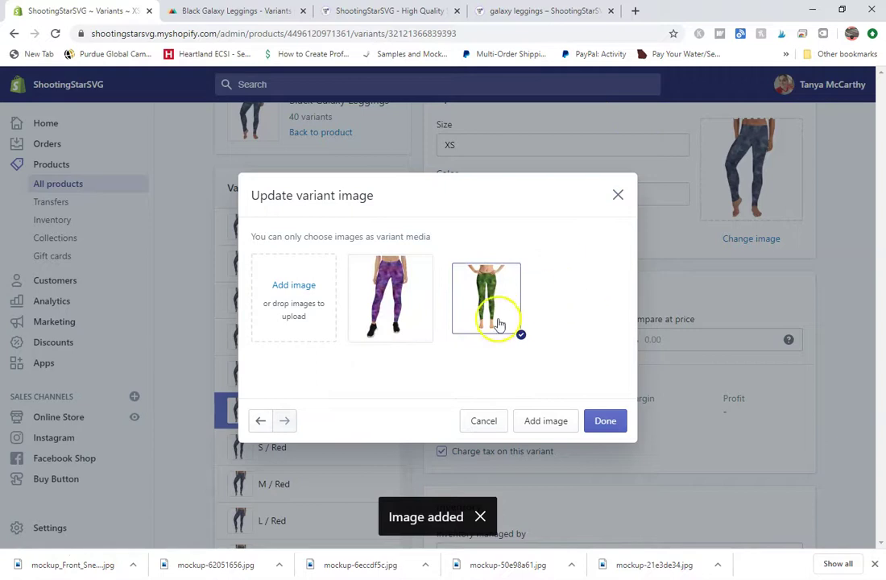
- Assign the red leggings mockup as the image of the XS / Red variant
left_click(260, 420)
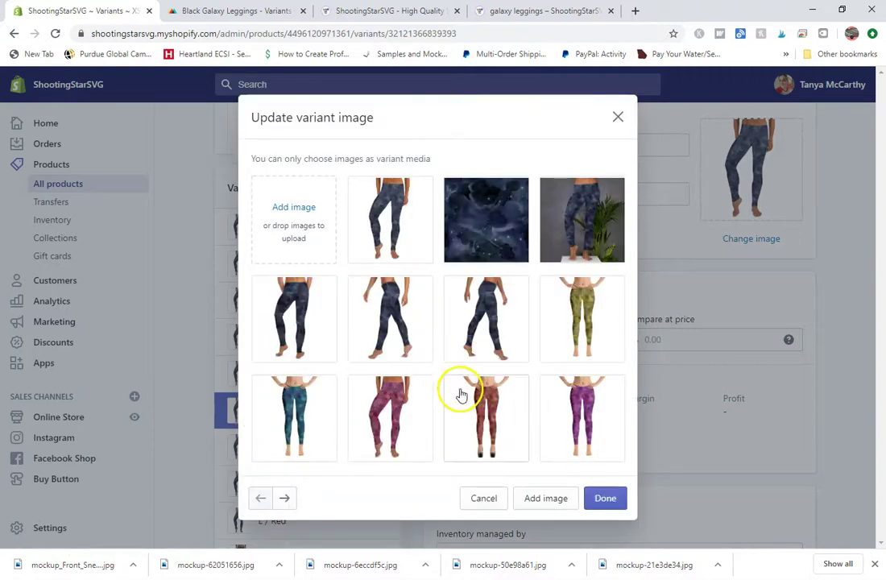
left_click(617, 120)
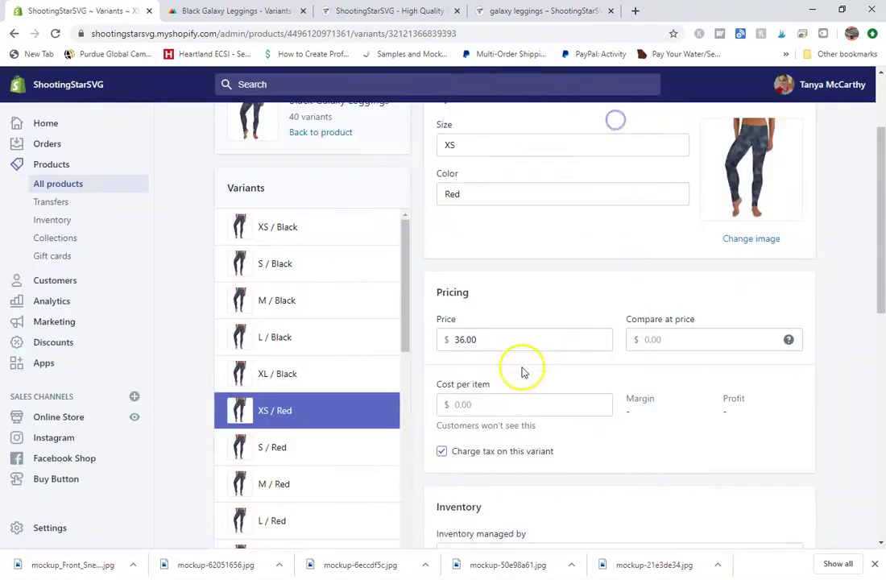
left_click(740, 240)
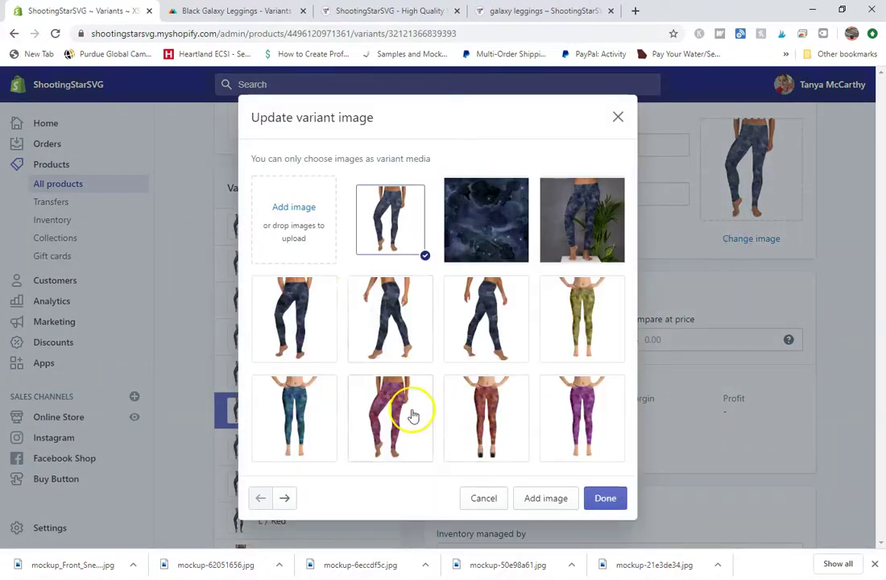
left_click(393, 413)
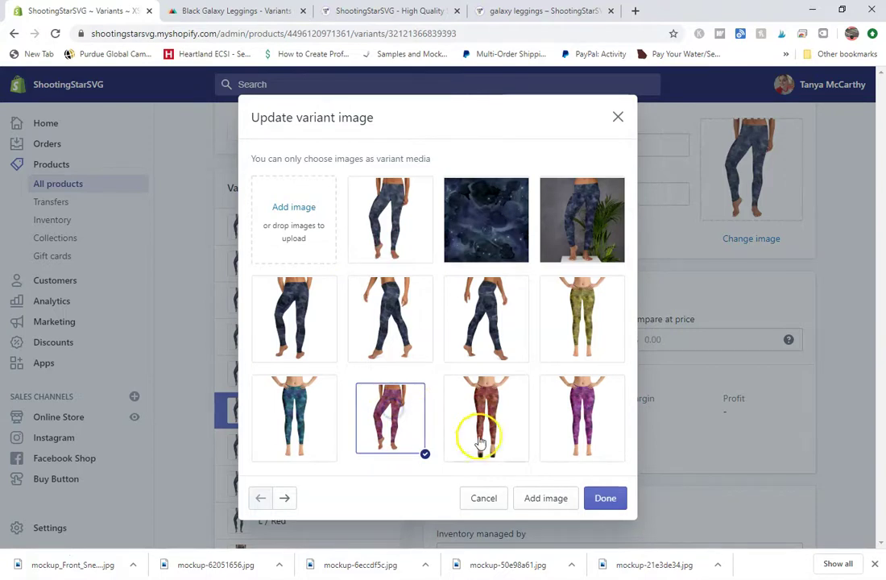
left_click(603, 498)
left_click(311, 439)
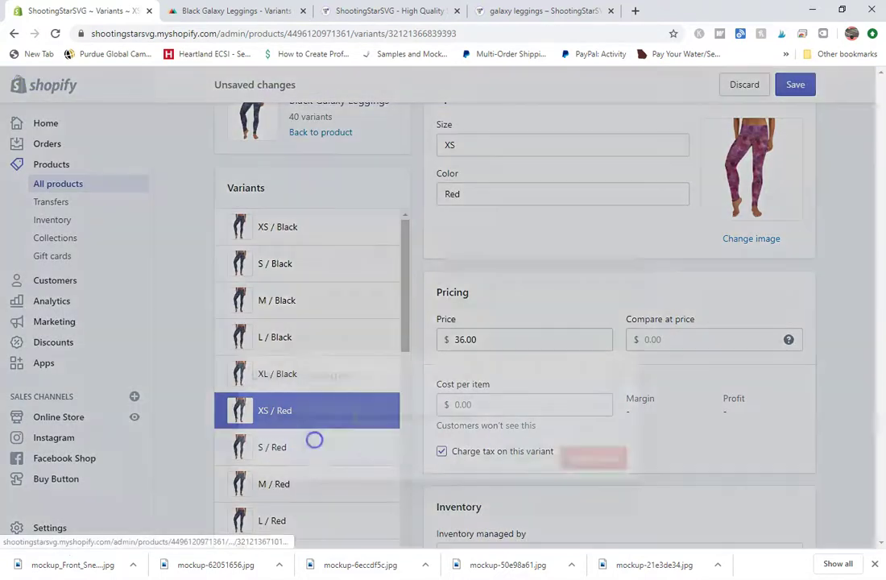
left_click(618, 265)
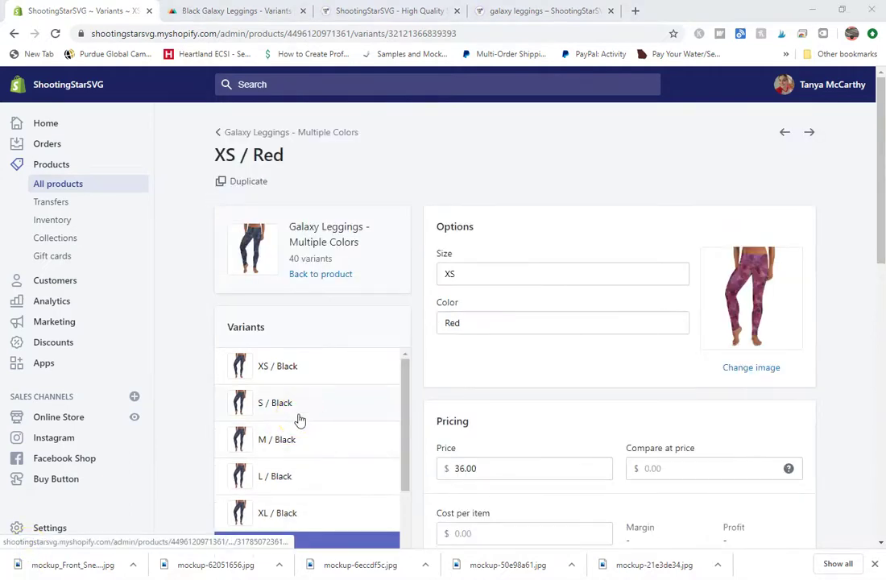
- Review the thumbnails of all size and color variants in the variant list, from Black through Dark Purple
scroll(463, 370, "down", 3)
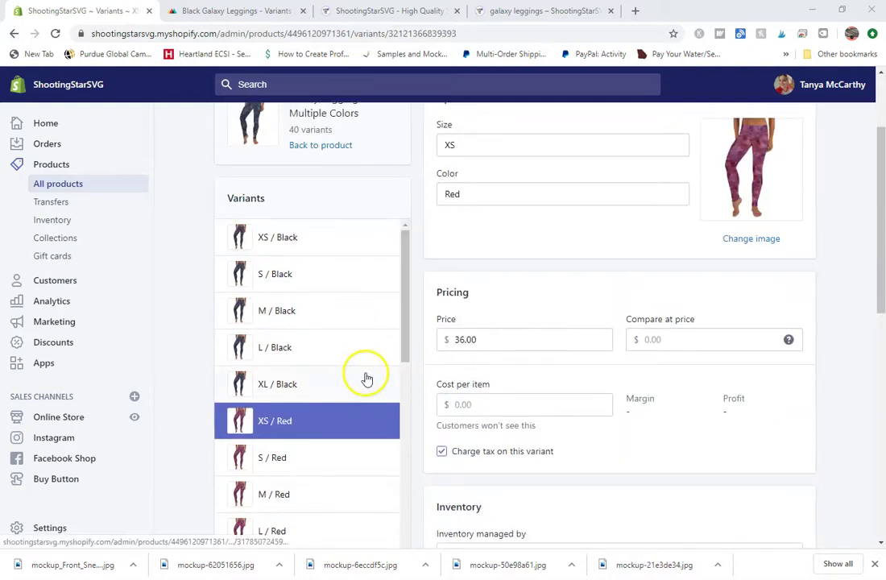
scroll(365, 379, "down", 2)
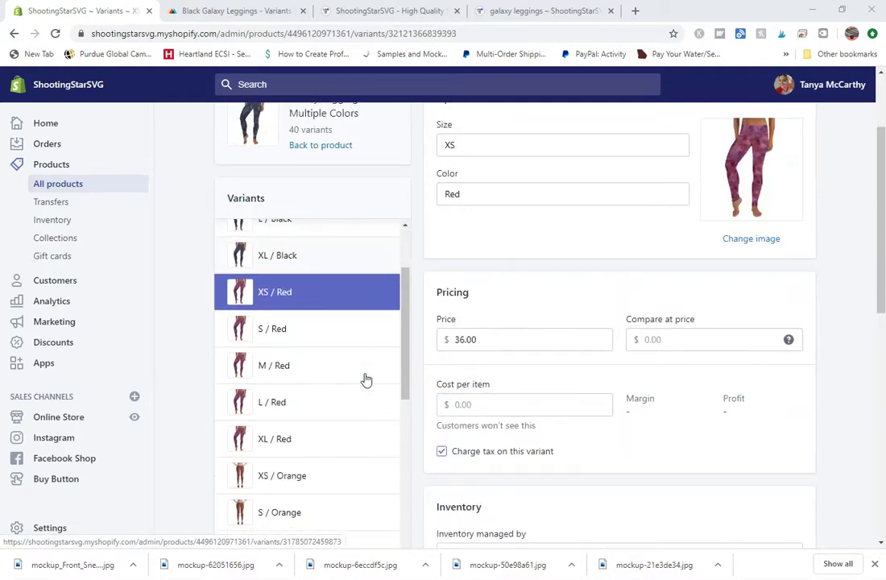
scroll(366, 379, "down", 5)
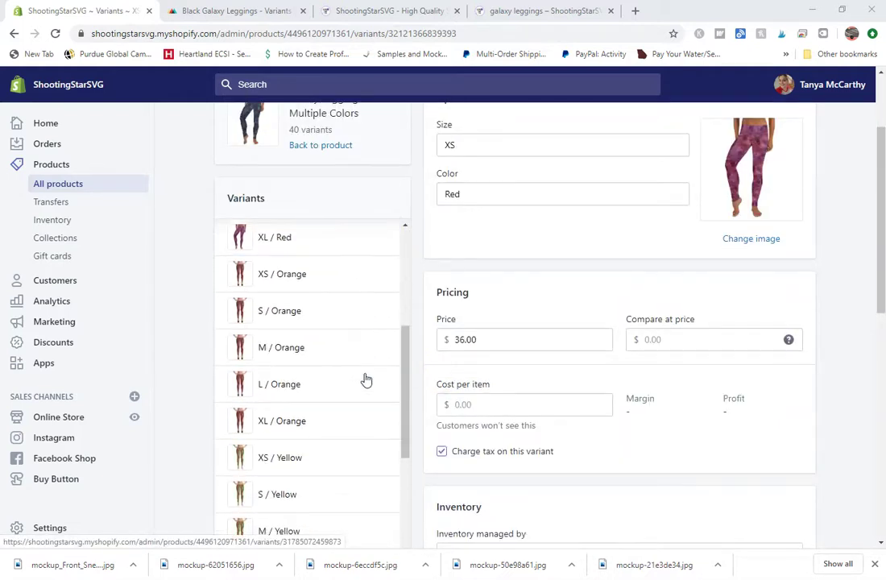
scroll(366, 380, "down", 4)
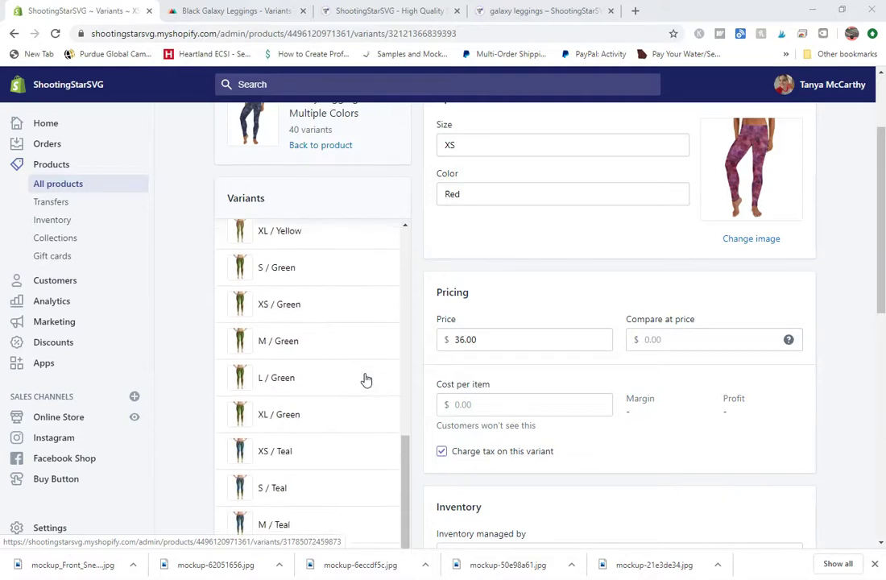
scroll(366, 379, "down", 5)
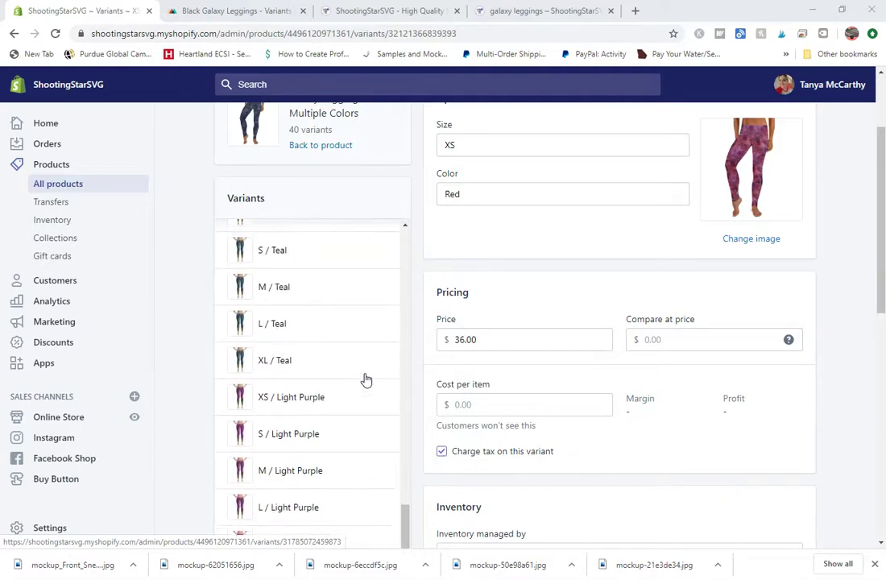
scroll(365, 380, "down", 4)
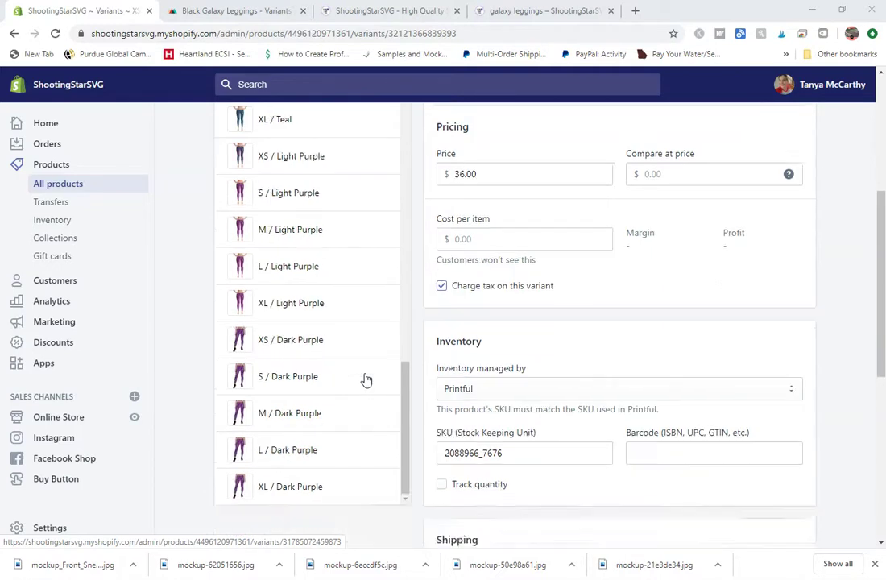
scroll(365, 380, "up", 5)
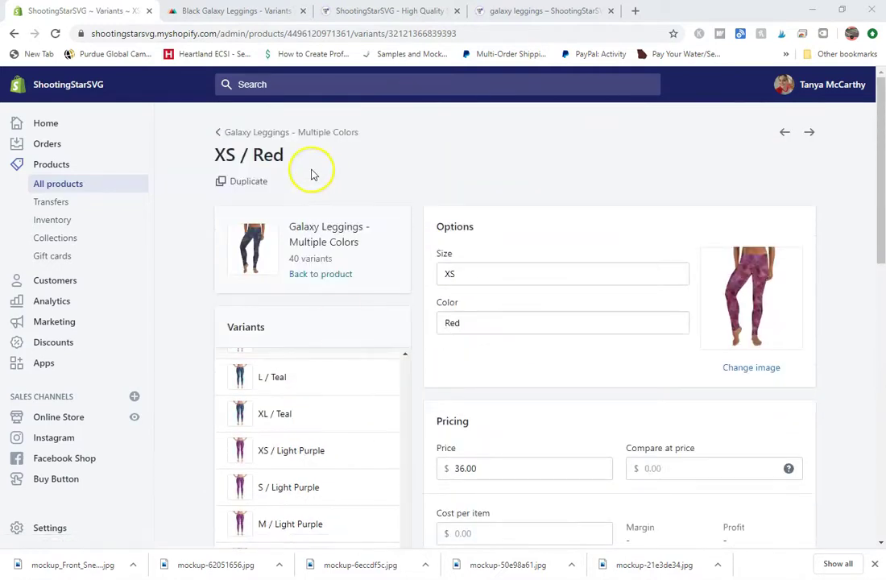
- Return to the Galaxy Leggings - Multiple Colors product page and bring up its media and tags
left_click(256, 132)
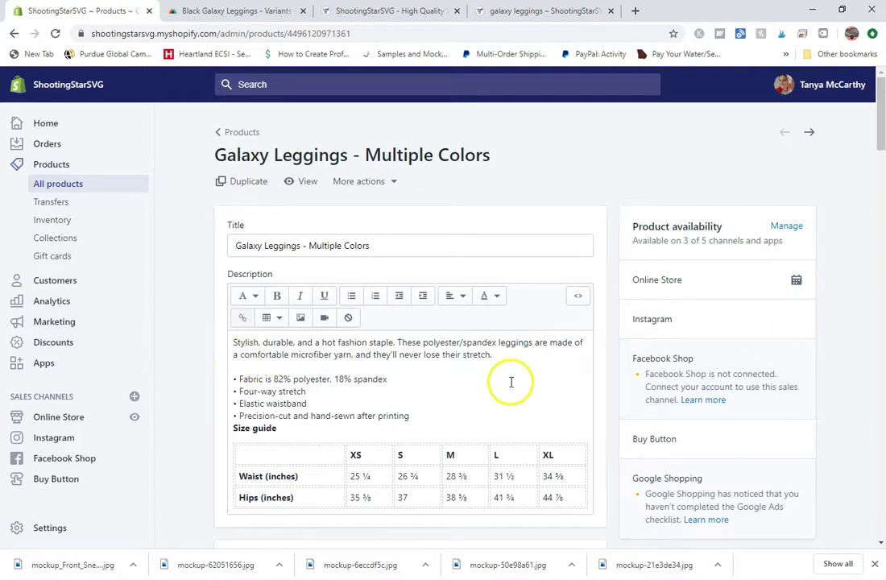
scroll(632, 380, "down", 4)
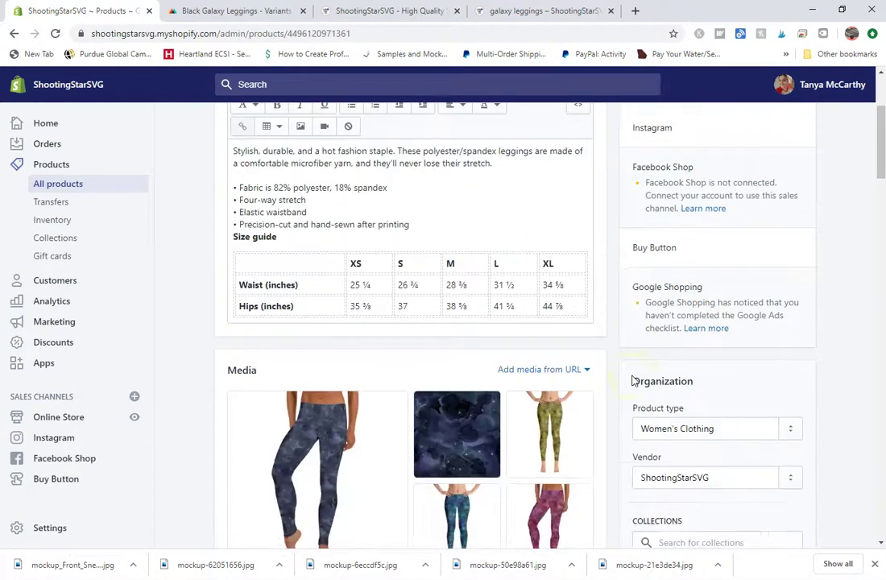
scroll(632, 380, "down", 6)
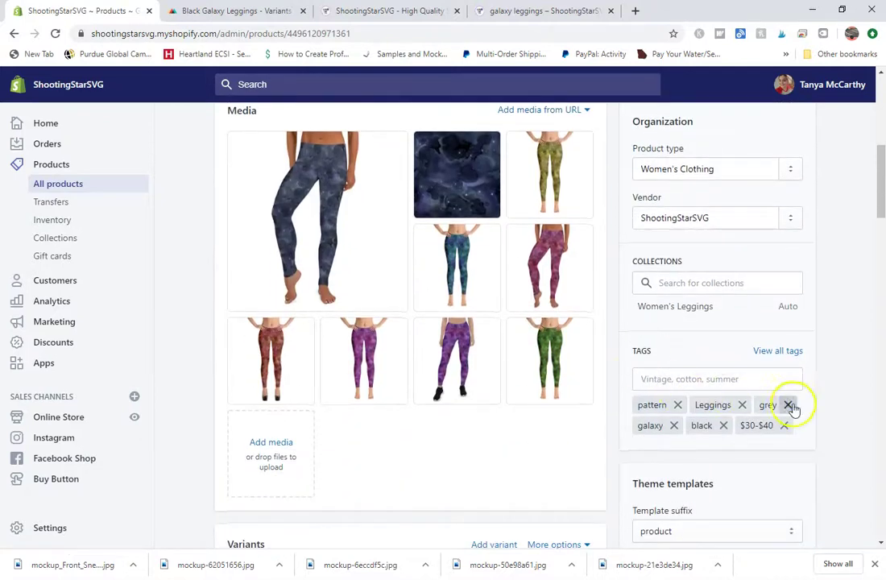
- Remove the grey and black tags from the Galaxy Leggings - Multiple Colors product
left_click(790, 405)
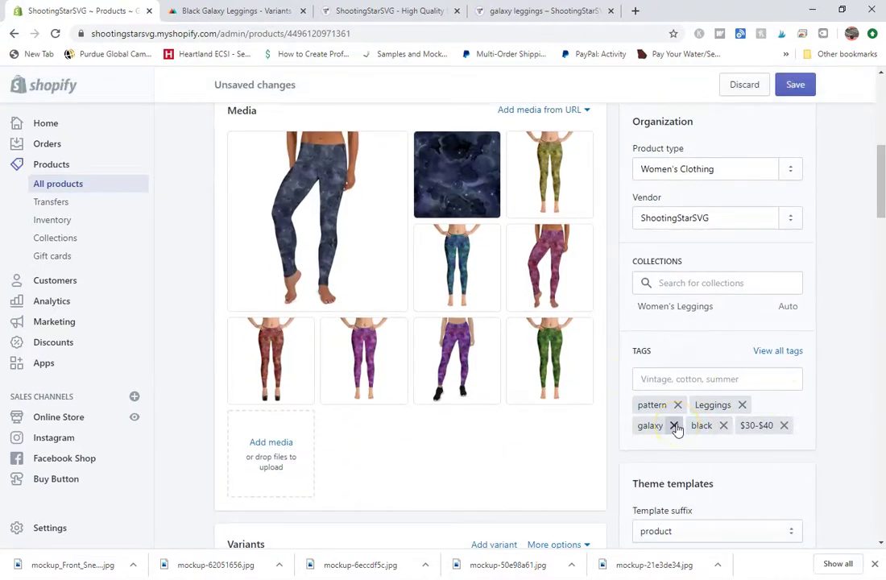
left_click(723, 426)
- Set the product's URL handle to galaxy-leggings in the search engine listing, keeping the URL redirect enabled, and save the product
scroll(804, 454, "down", 2)
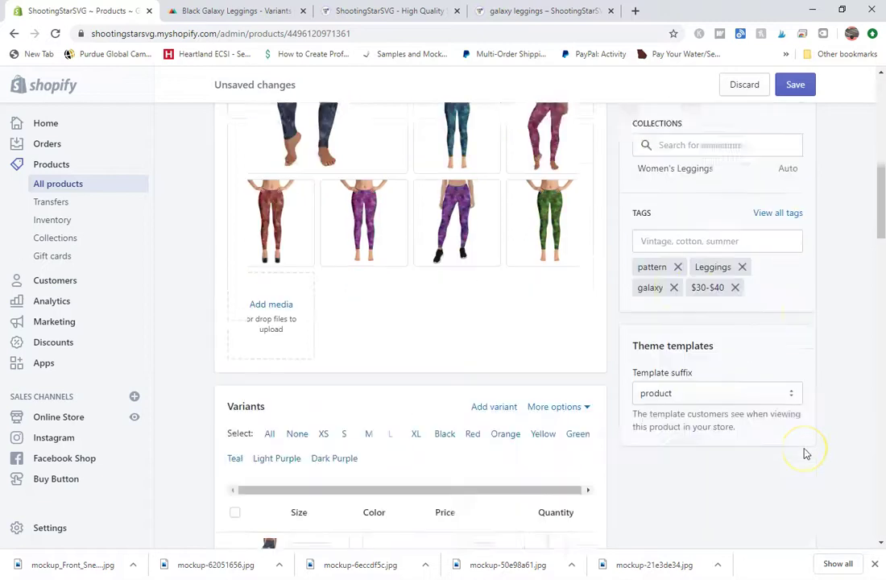
scroll(803, 454, "down", 2)
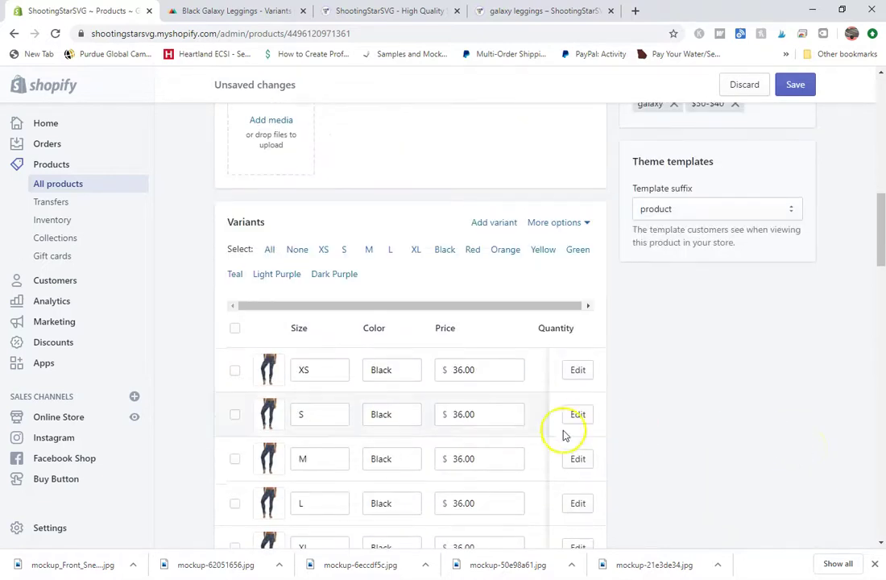
scroll(530, 443, "down", 3)
scroll(530, 445, "down", 14)
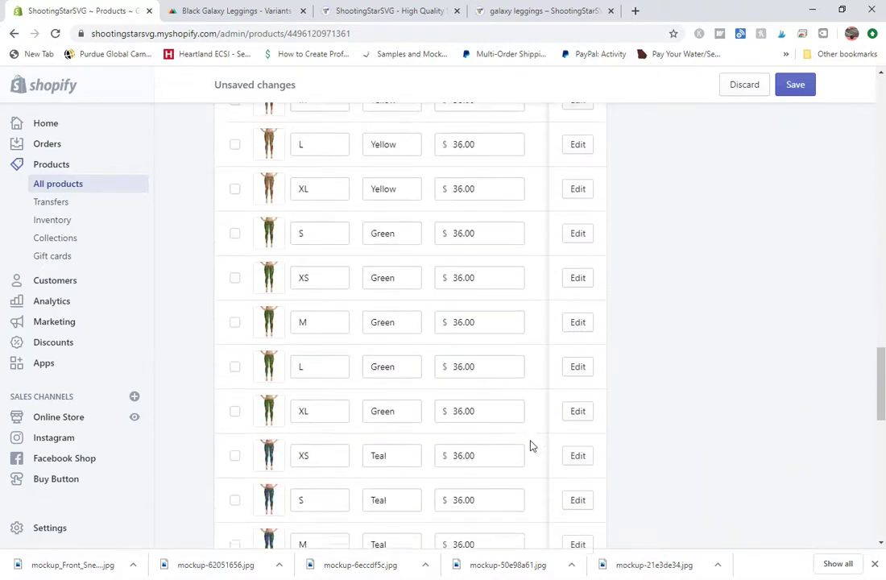
scroll(530, 445, "down", 2)
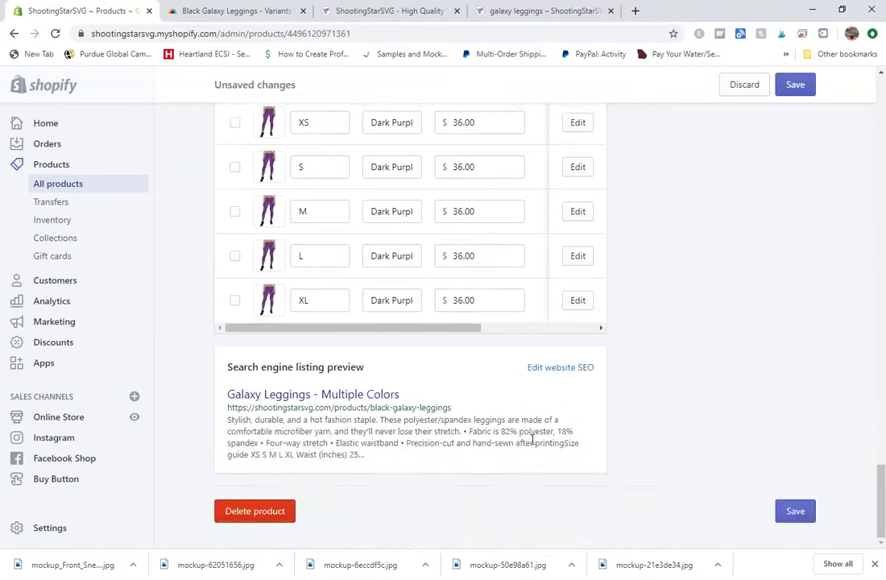
left_click(556, 367)
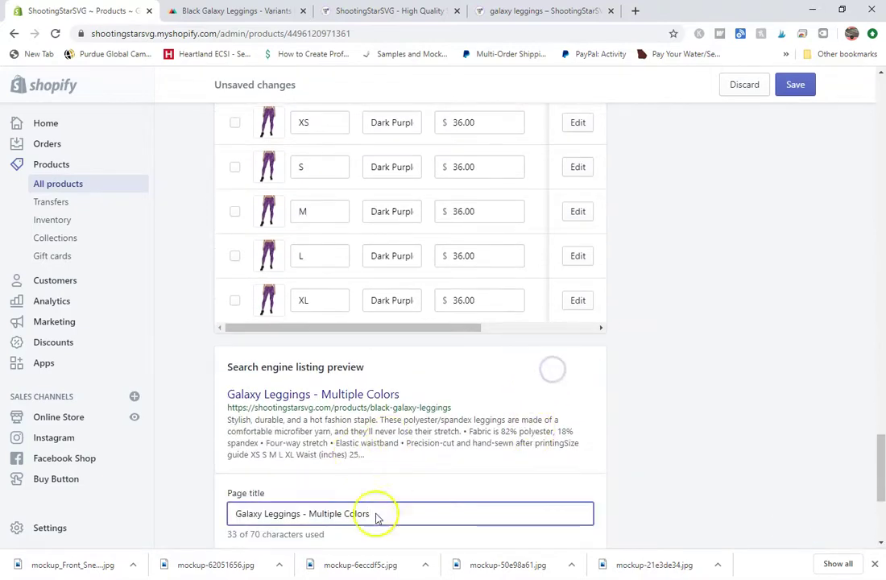
scroll(326, 518, "down", 3)
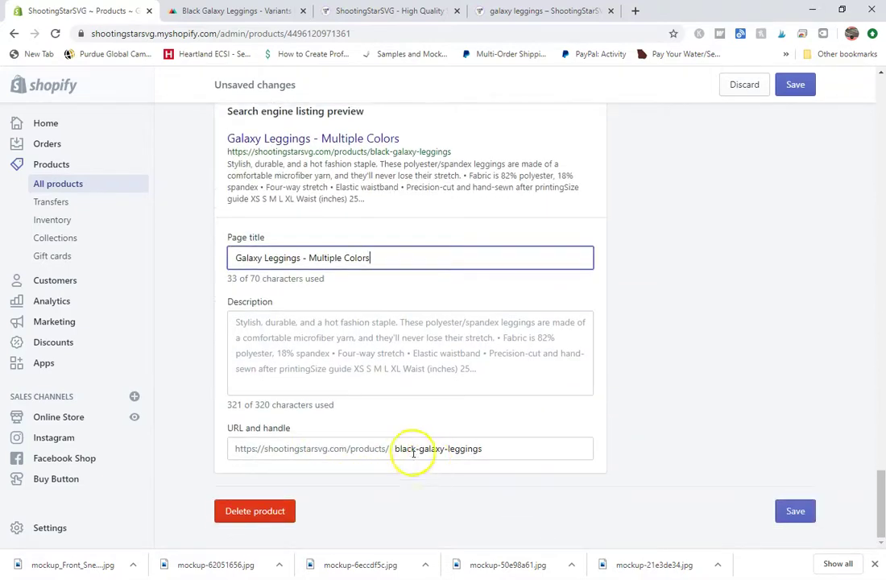
left_click(405, 447)
key("BackSpace")
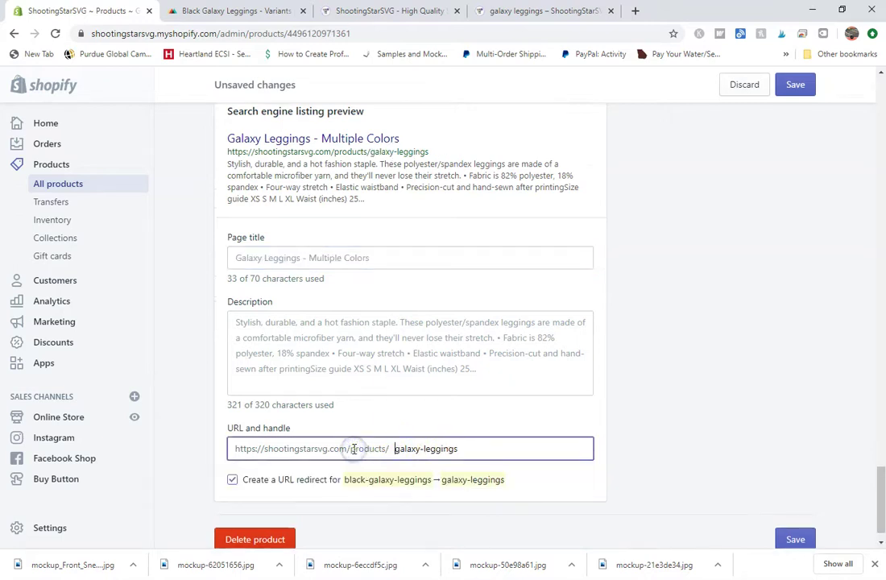
left_click(793, 539)
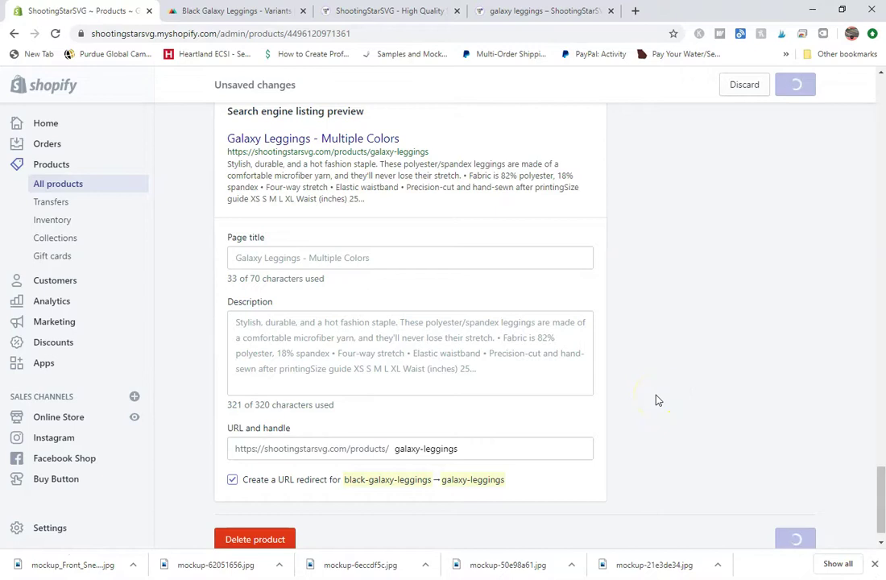
- Go to the list of all products and filter it by galaxy leggings
scroll(656, 399, "up", 10)
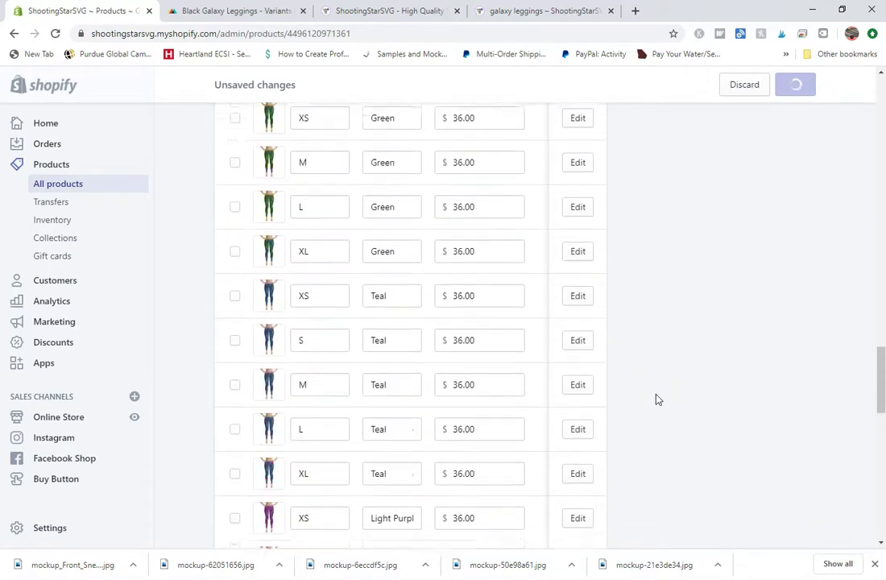
scroll(656, 400, "up", 20)
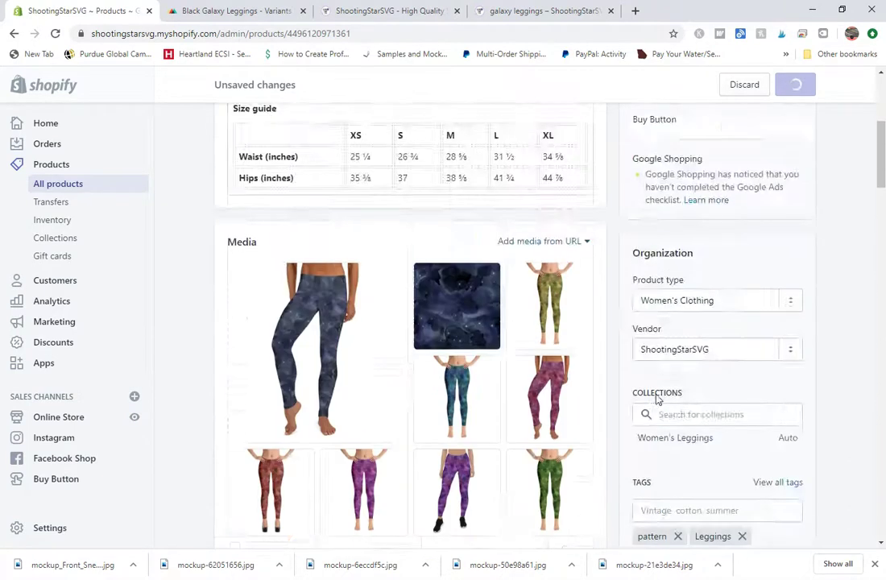
scroll(656, 399, "up", 4)
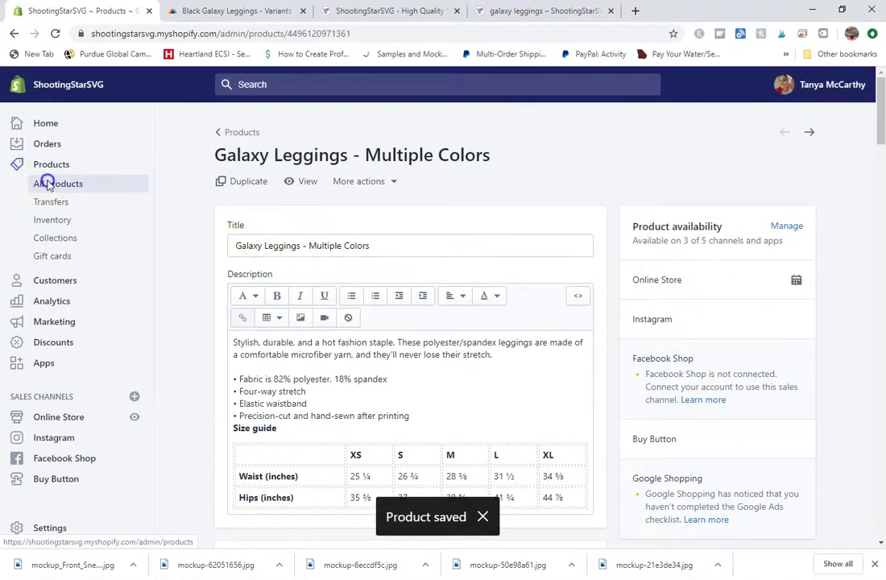
left_click(45, 183)
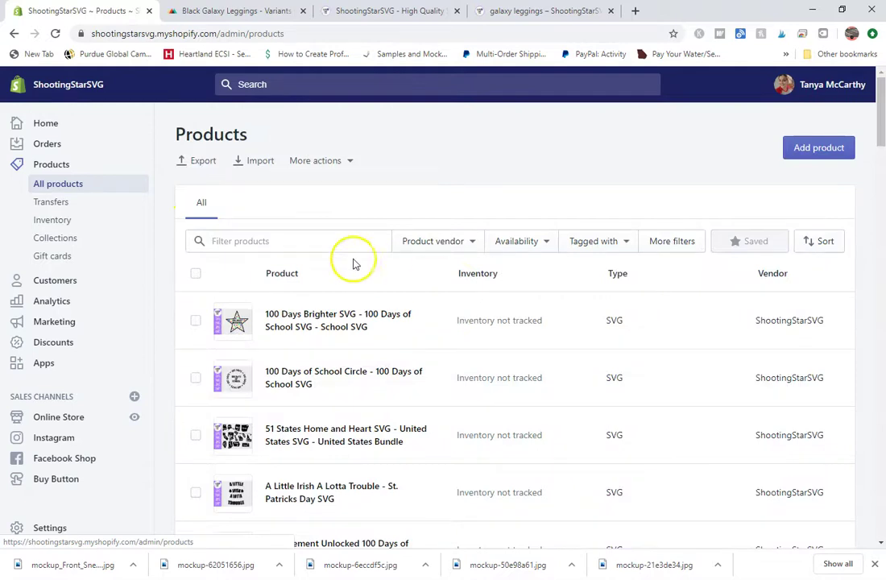
left_click(346, 246)
type("ga")
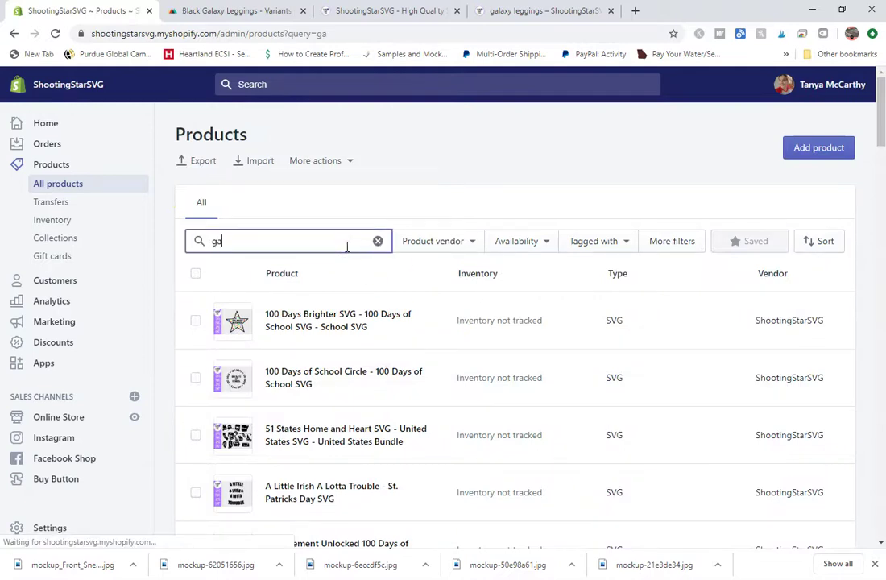
type("laxy leggings")
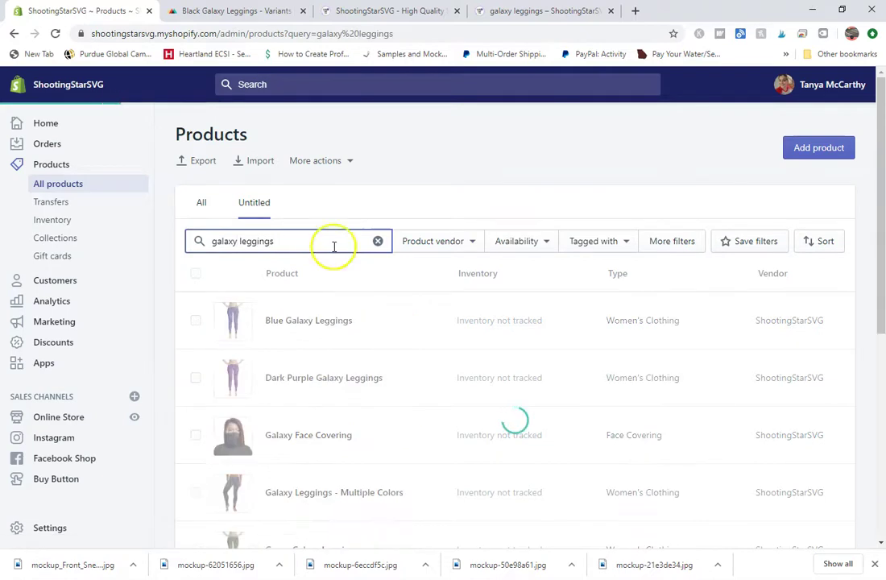
- Delete all the separate single-color galaxy leggings listings, leaving Galaxy Leggings - Multiple Colors out of the selection
left_click(197, 278)
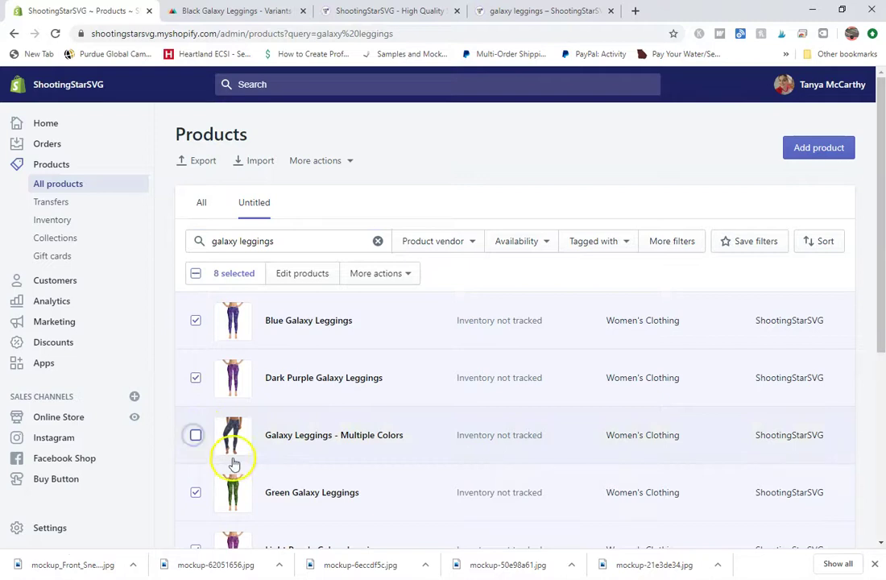
left_click(396, 275)
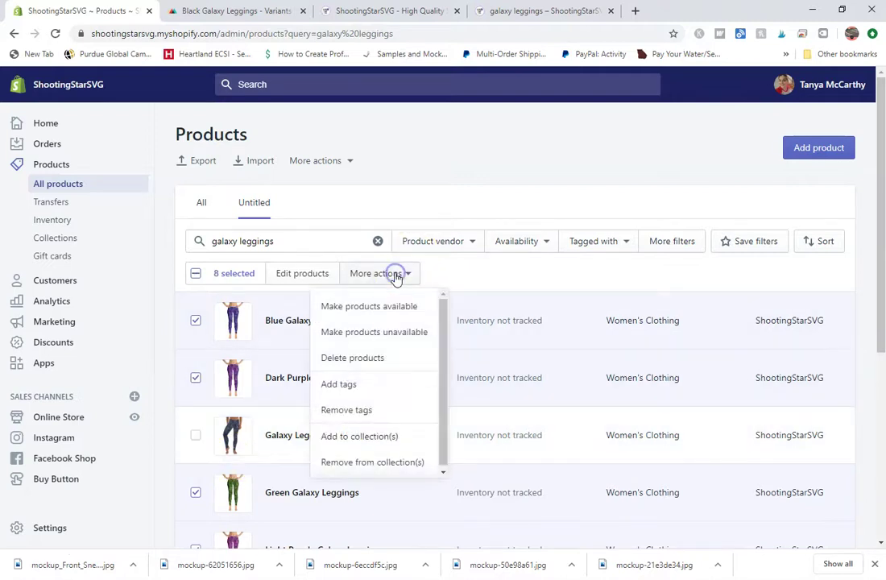
left_click(375, 360)
left_click(600, 351)
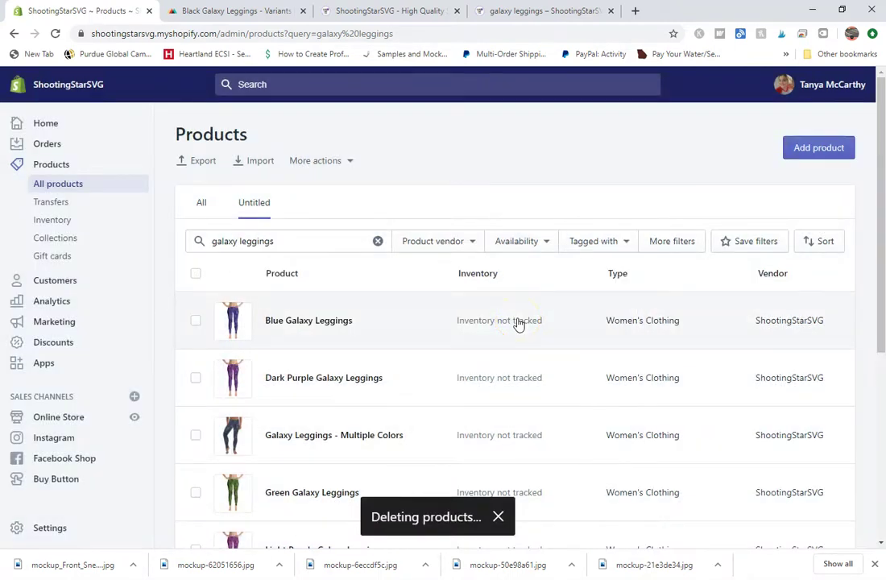
- Open the Women's Leggings collection on the ShootingStarSVG storefront and filter it by the Galaxy subject
left_click(387, 10)
mouse_move(317, 106)
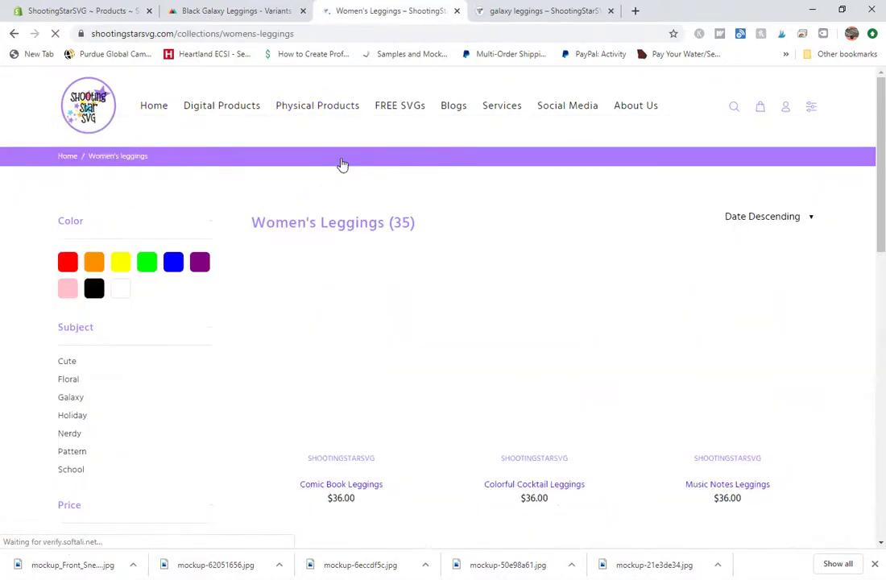
left_click(443, 213)
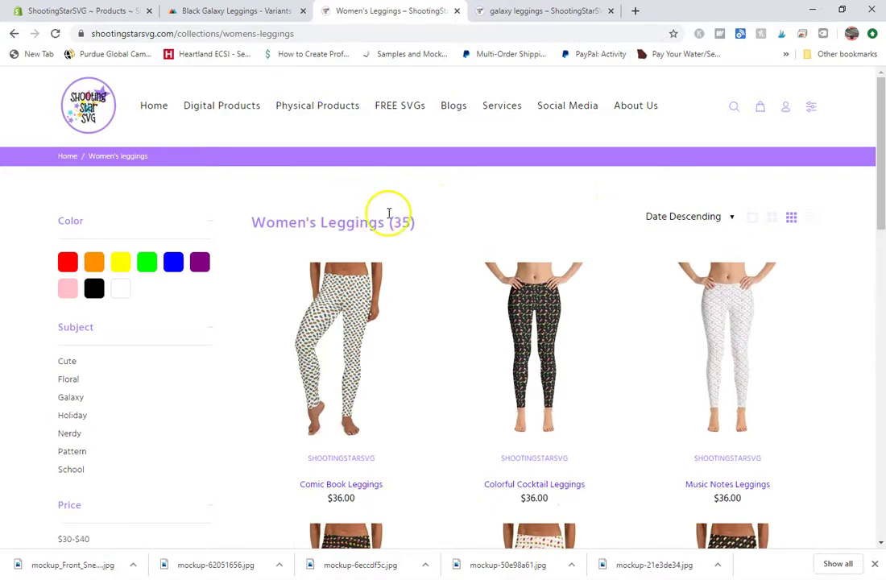
left_click(734, 110)
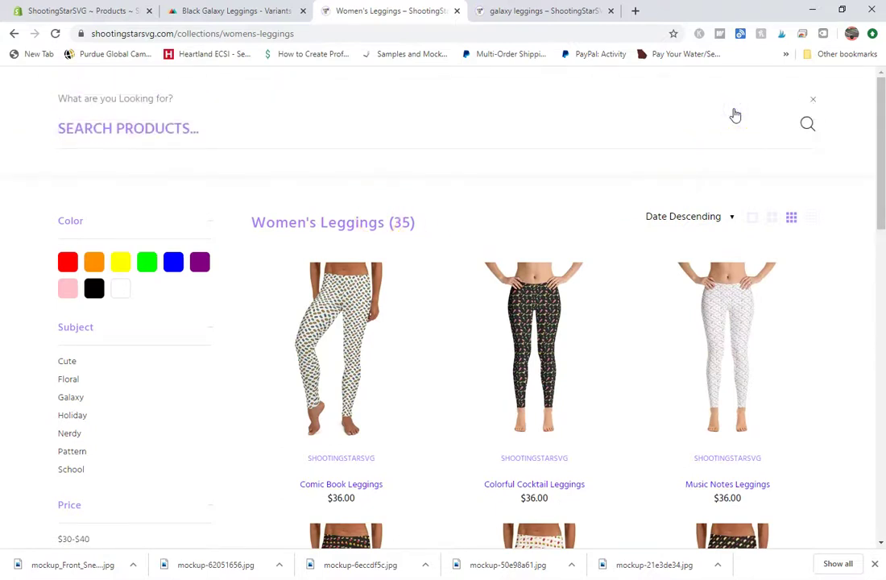
left_click(73, 397)
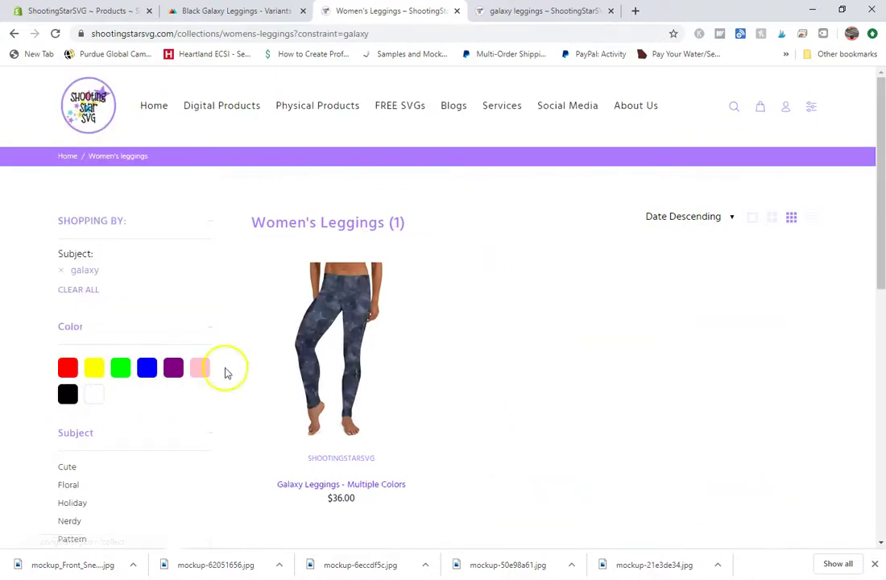
scroll(599, 378, "down", 2)
scroll(599, 380, "up", 1)
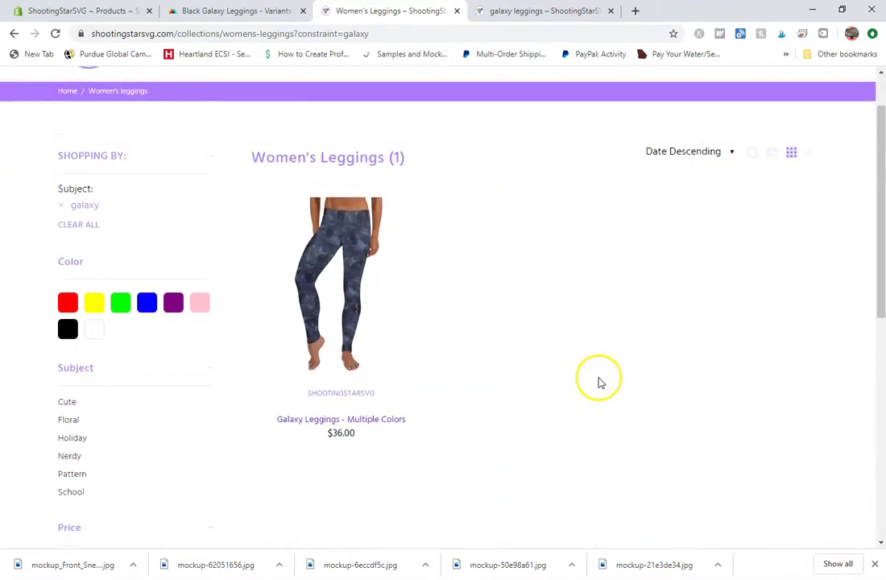
- Open the Galaxy Leggings - Multiple Colors storefront page and choose size M in Orange
left_click(372, 417)
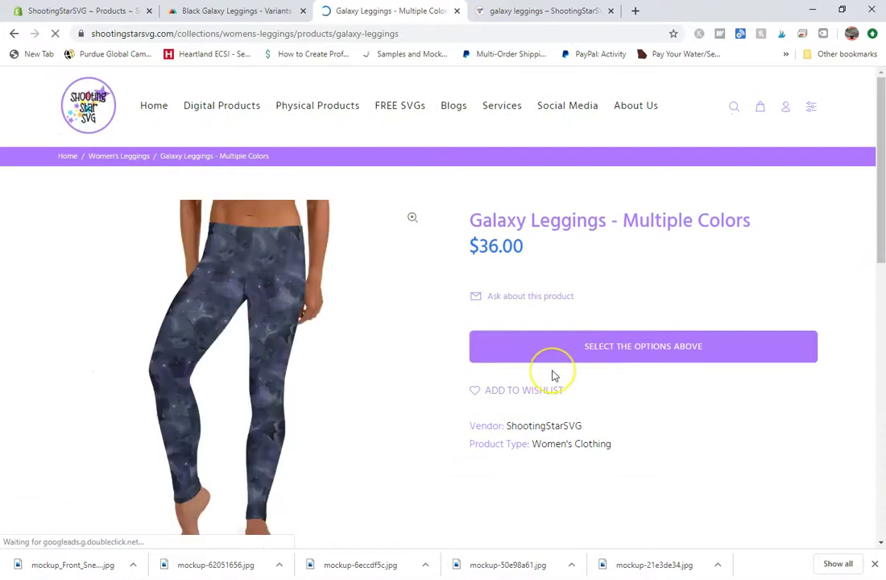
scroll(551, 375, "down", 4)
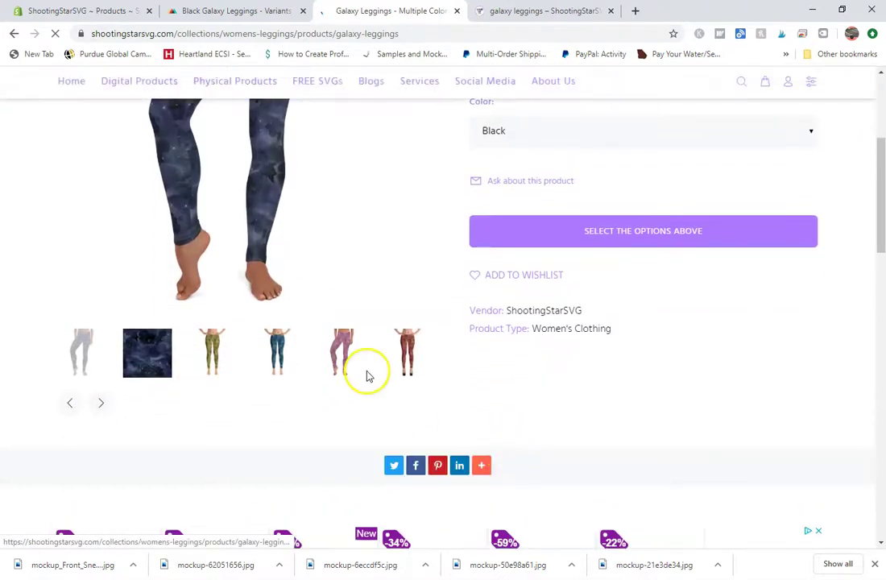
scroll(366, 376, "up", 3)
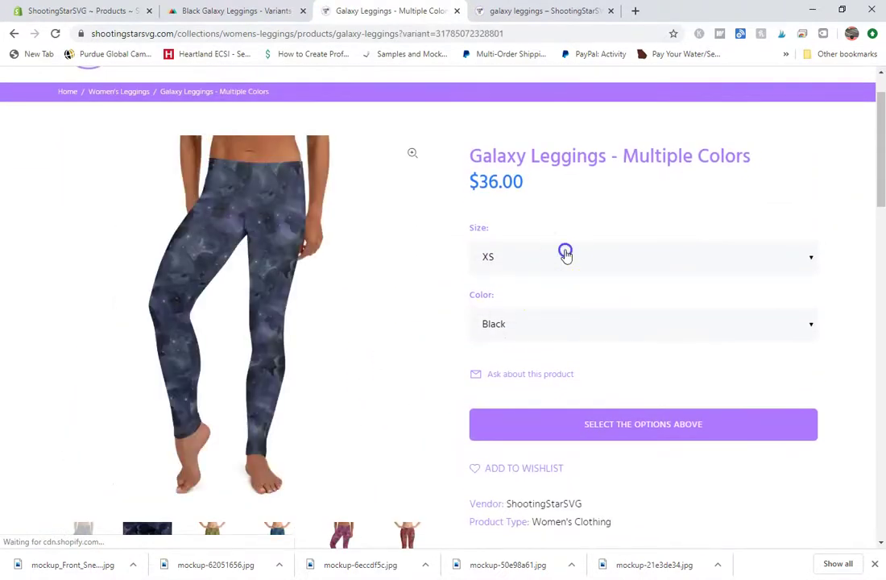
left_click(564, 255)
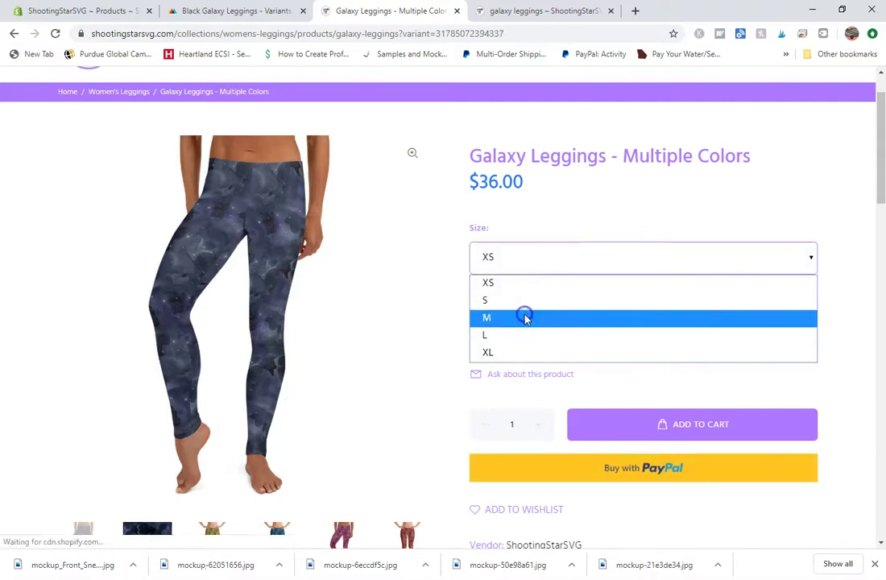
left_click(525, 318)
left_click(524, 325)
left_click(525, 381)
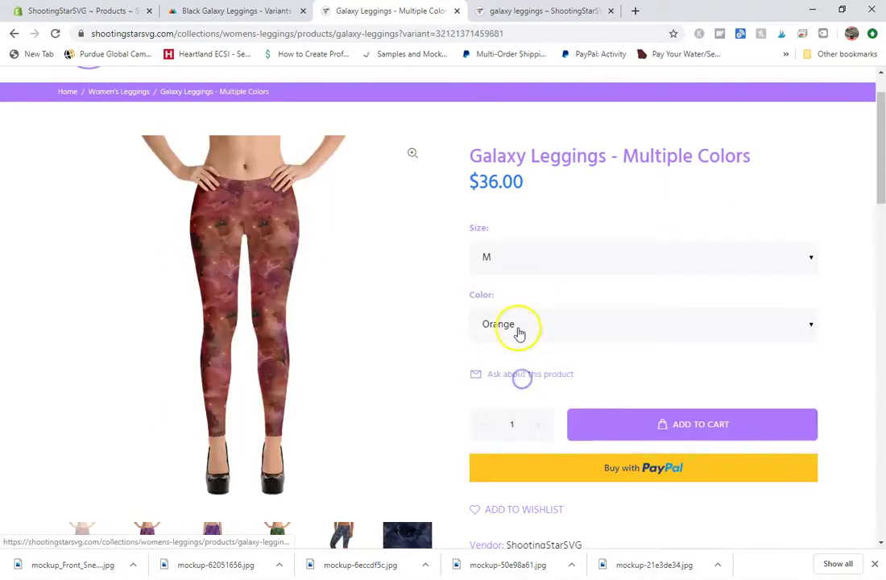
- Preview the size M leggings in Teal, Orange, Teal again and Light Purple to check each color's mockup image
left_click(519, 331)
left_click(510, 433)
left_click(516, 330)
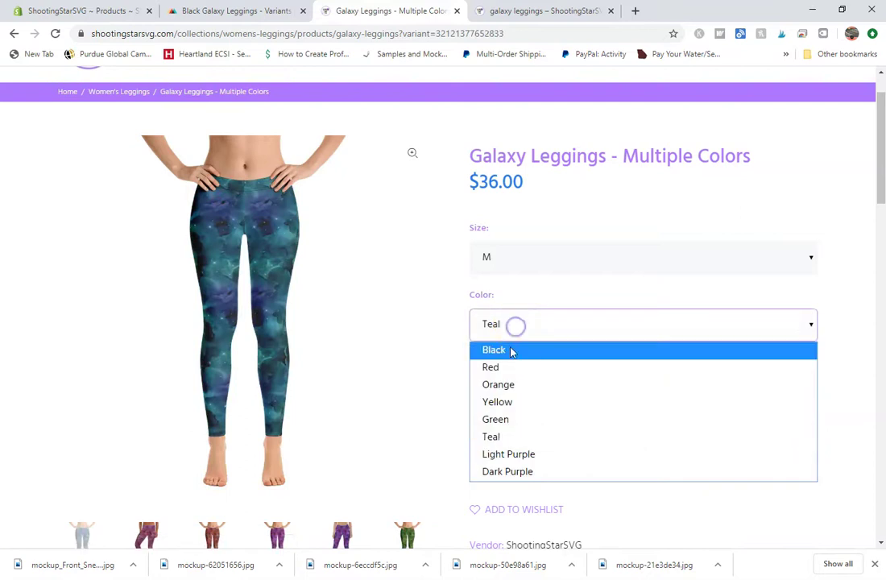
left_click(506, 385)
left_click(505, 326)
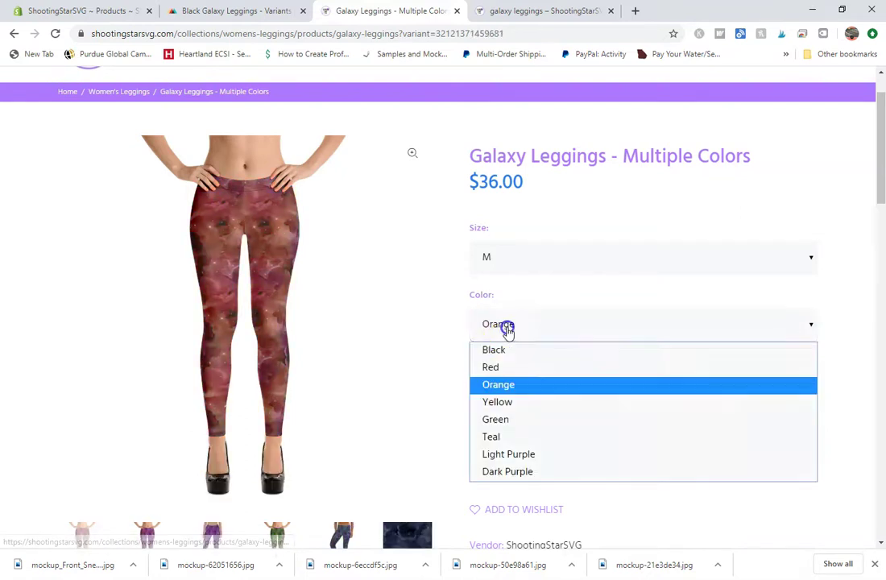
left_click(499, 443)
left_click(504, 326)
left_click(515, 454)
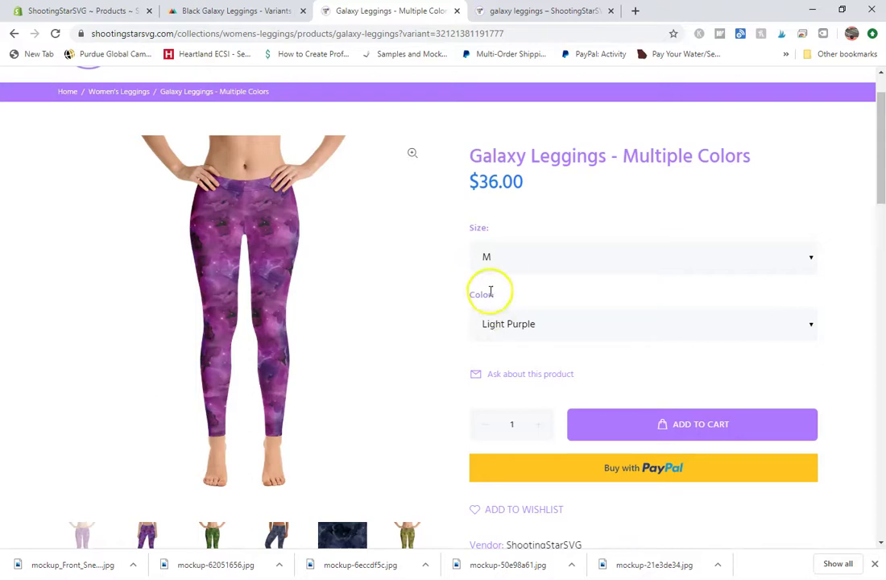
mouse_move(390, 266)
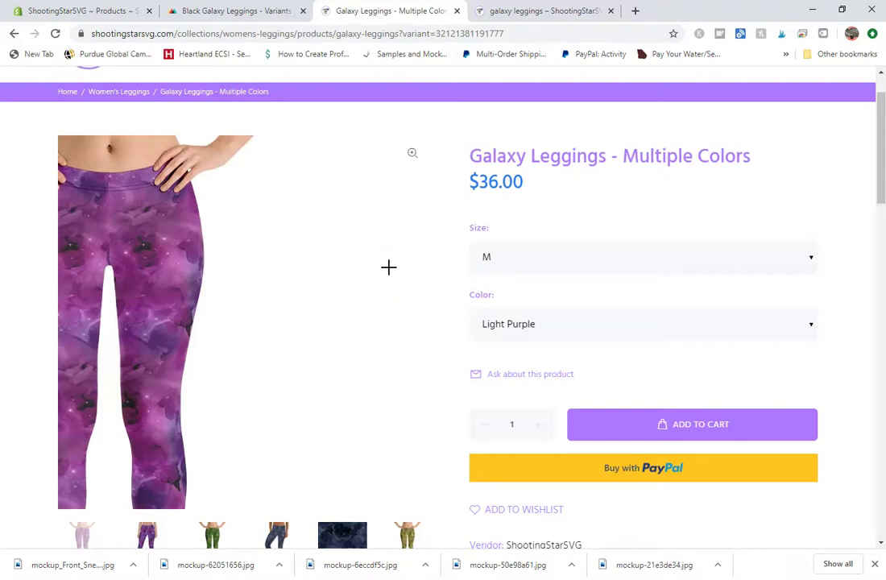
left_click(31, 549)
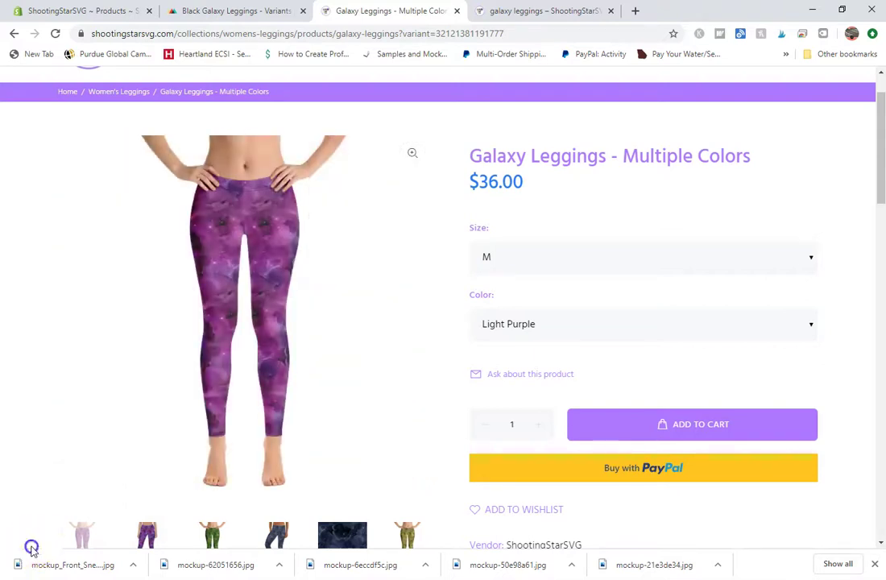